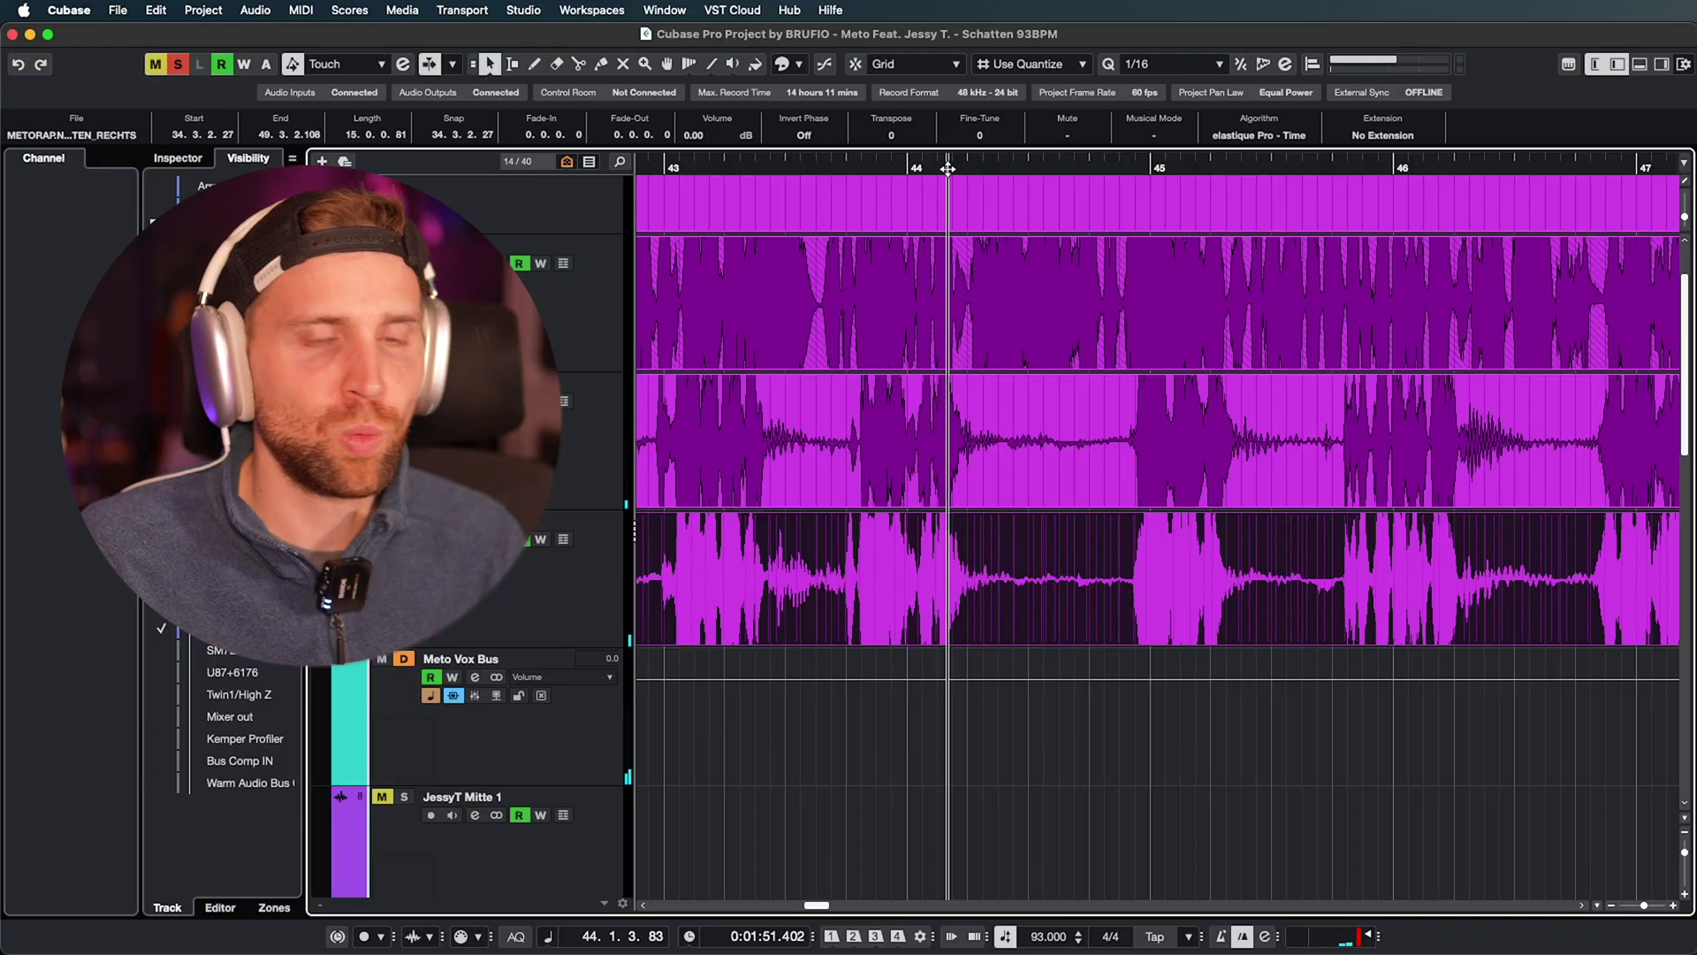
Step: Split the Meto Left clip on both sides of the quiet gap between bars 44 and 45
key(space)
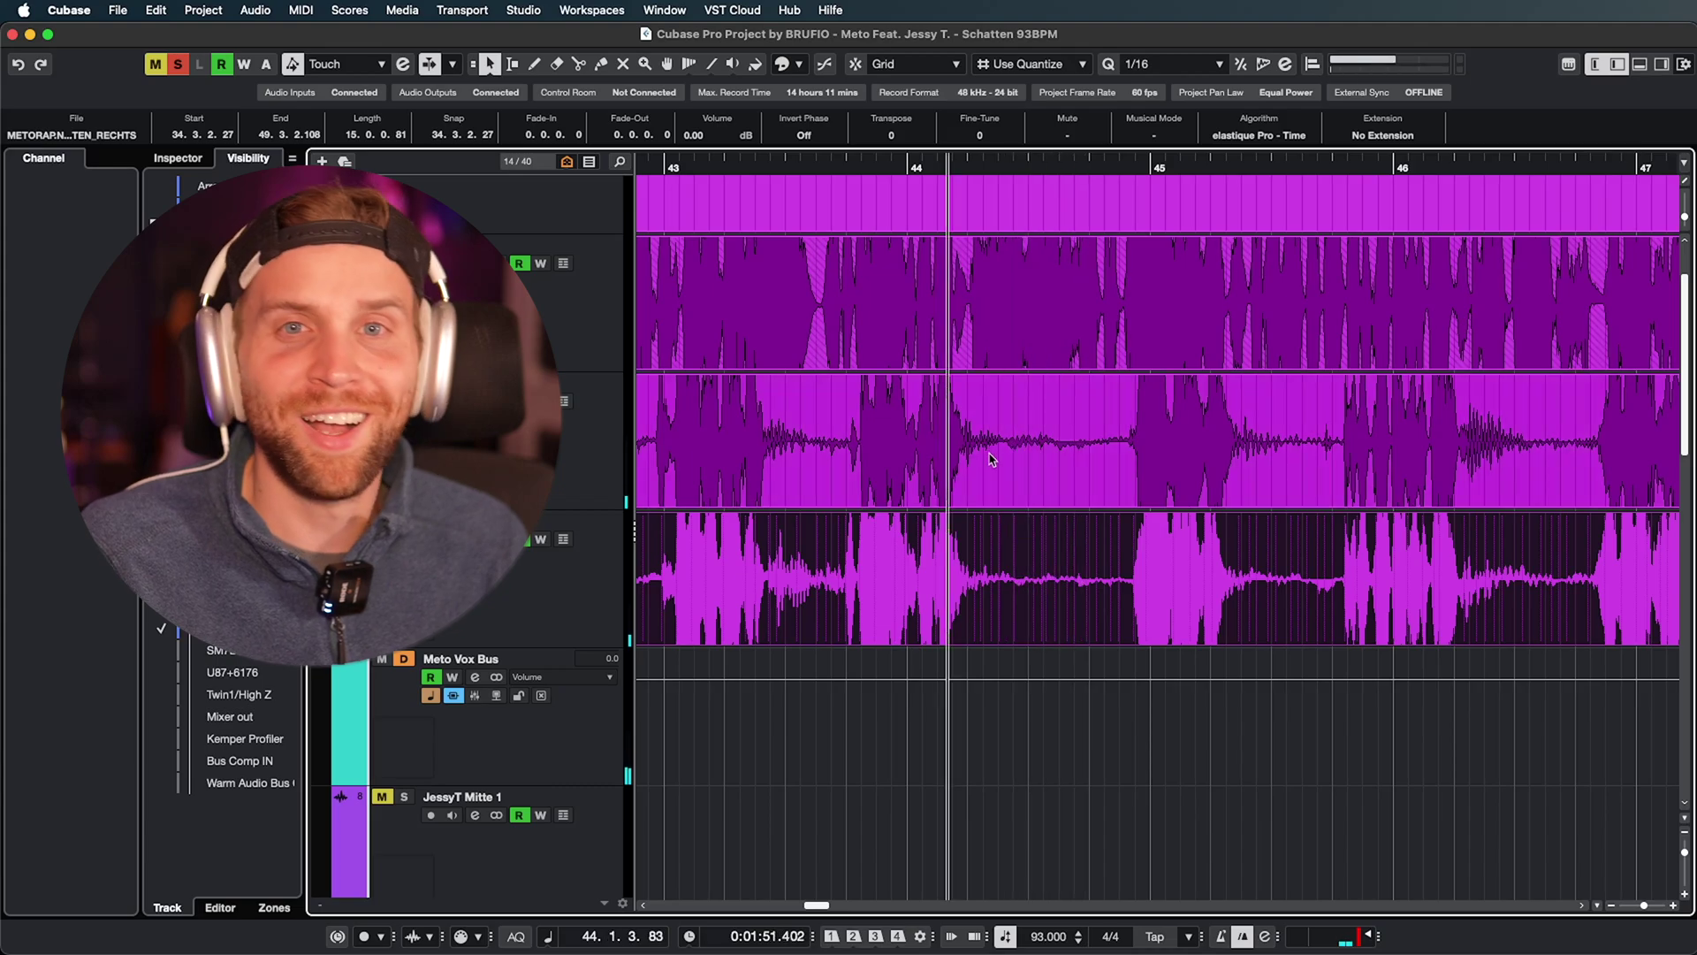
key(3)
click(1120, 453)
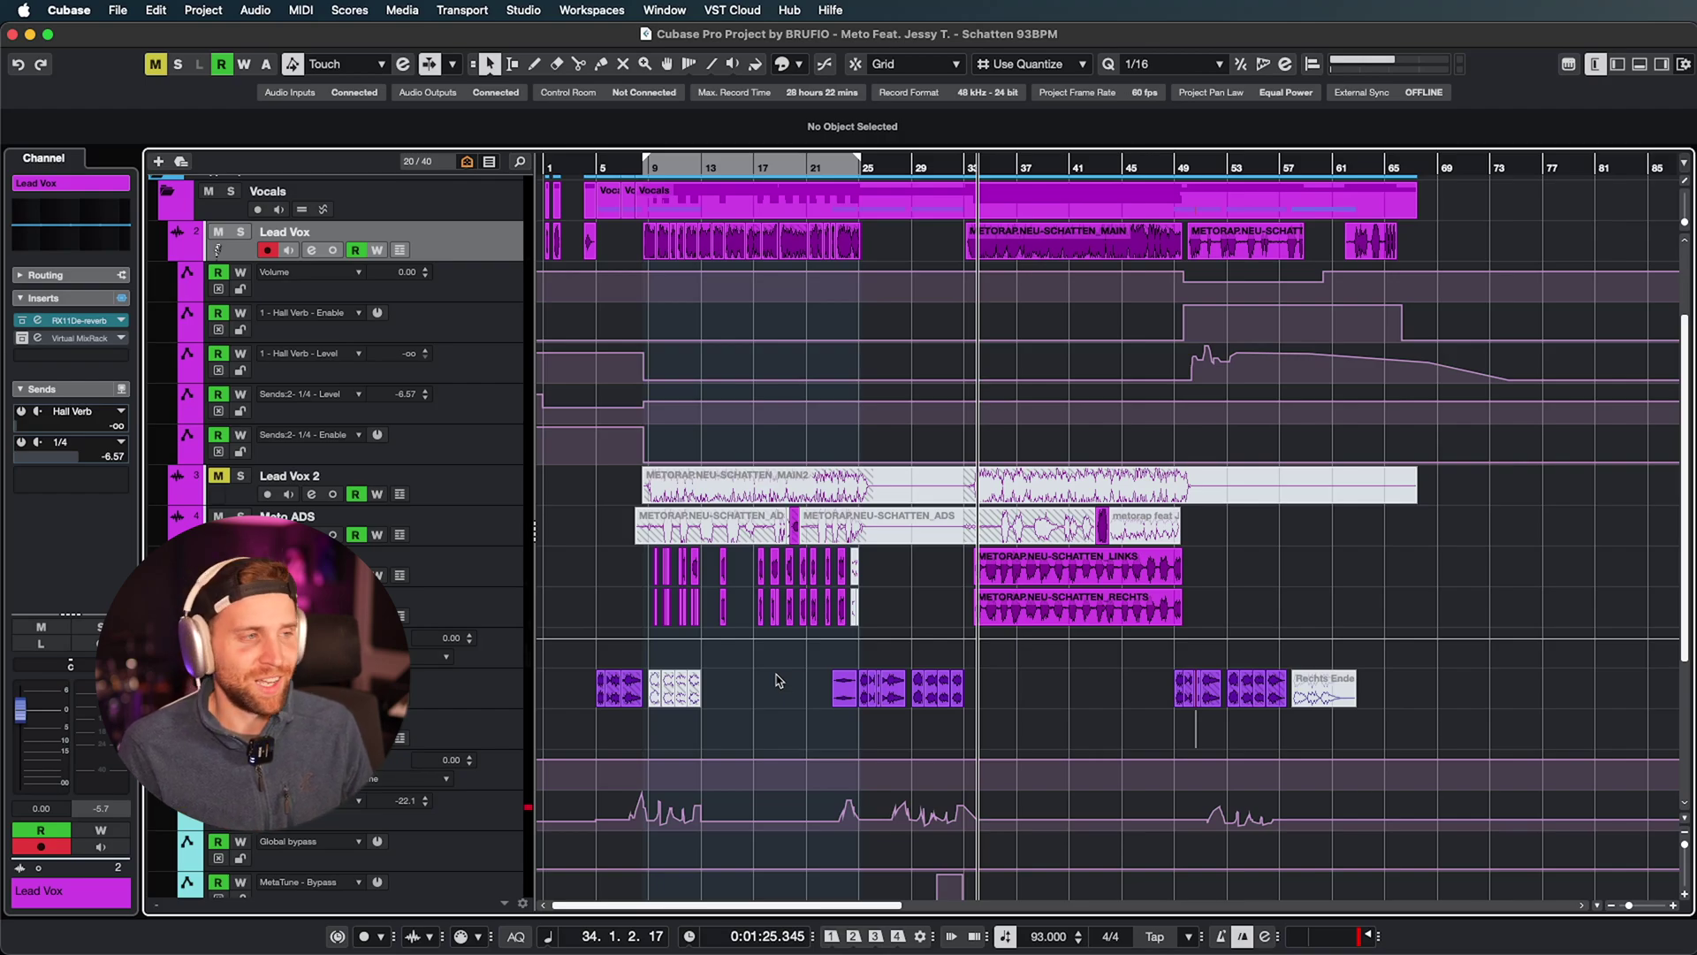
Step: Examine how the Meto Left and Meto Right doubles line up with the Lead Vox around bars 9 to 12 and from bar 34
key(h)
key(h)
key(h)
key(h)
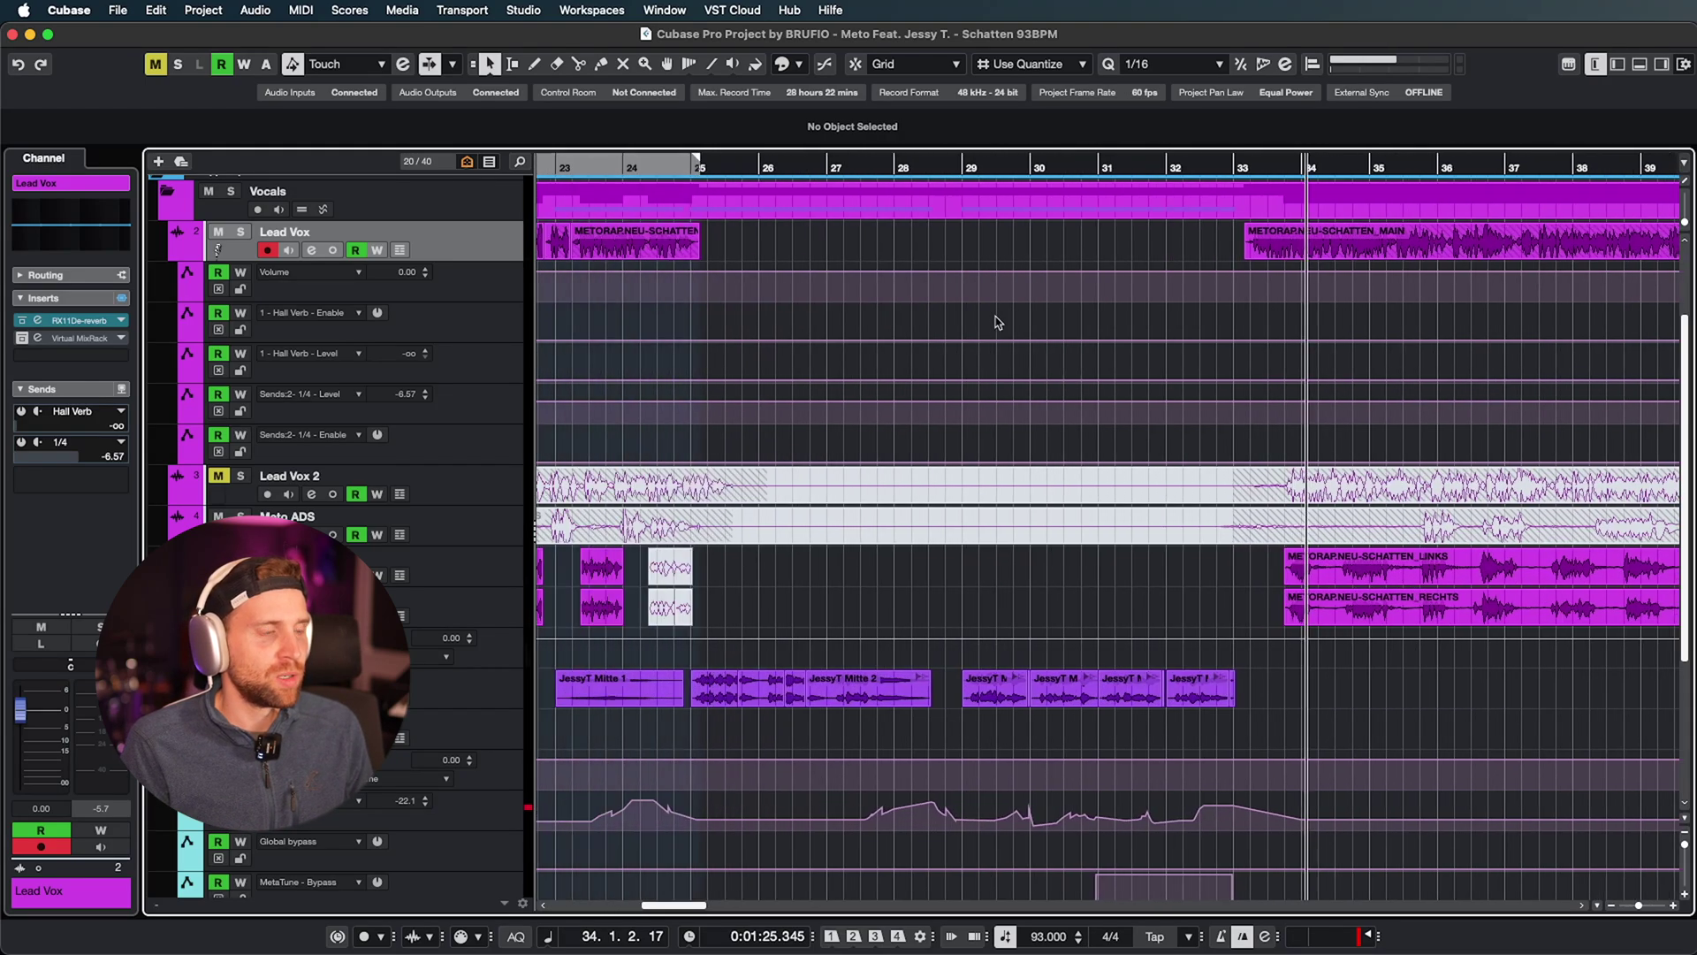
scroll(998, 323, left, 15)
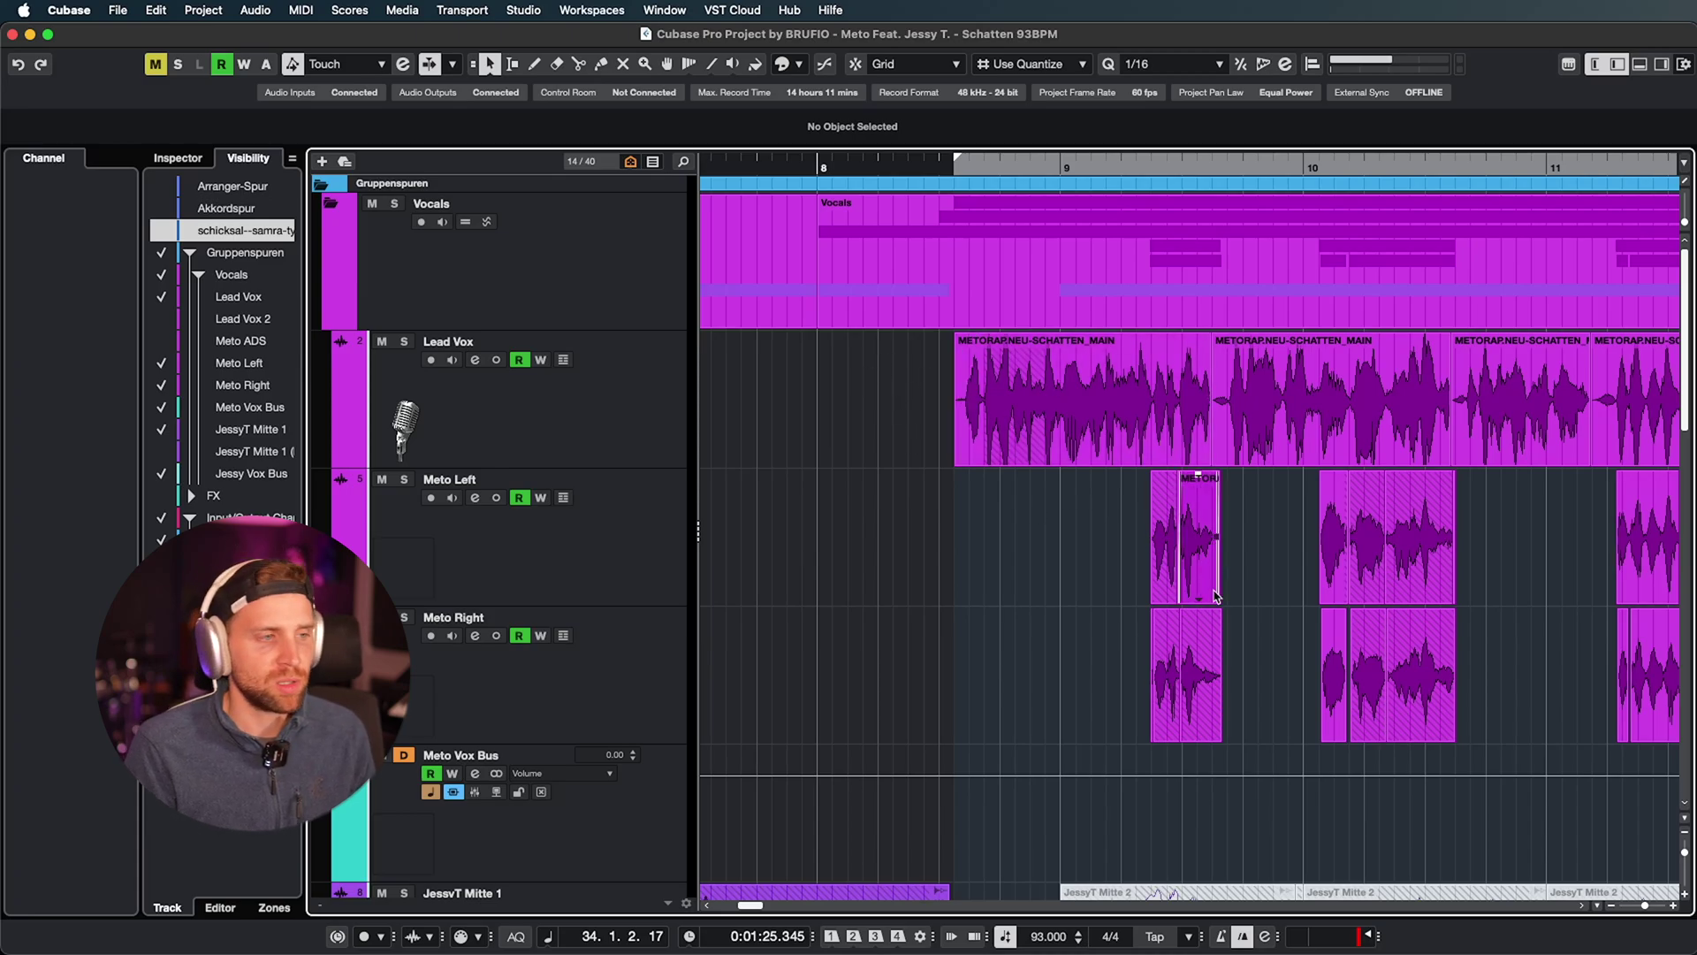
scroll(1100, 557, right, 10)
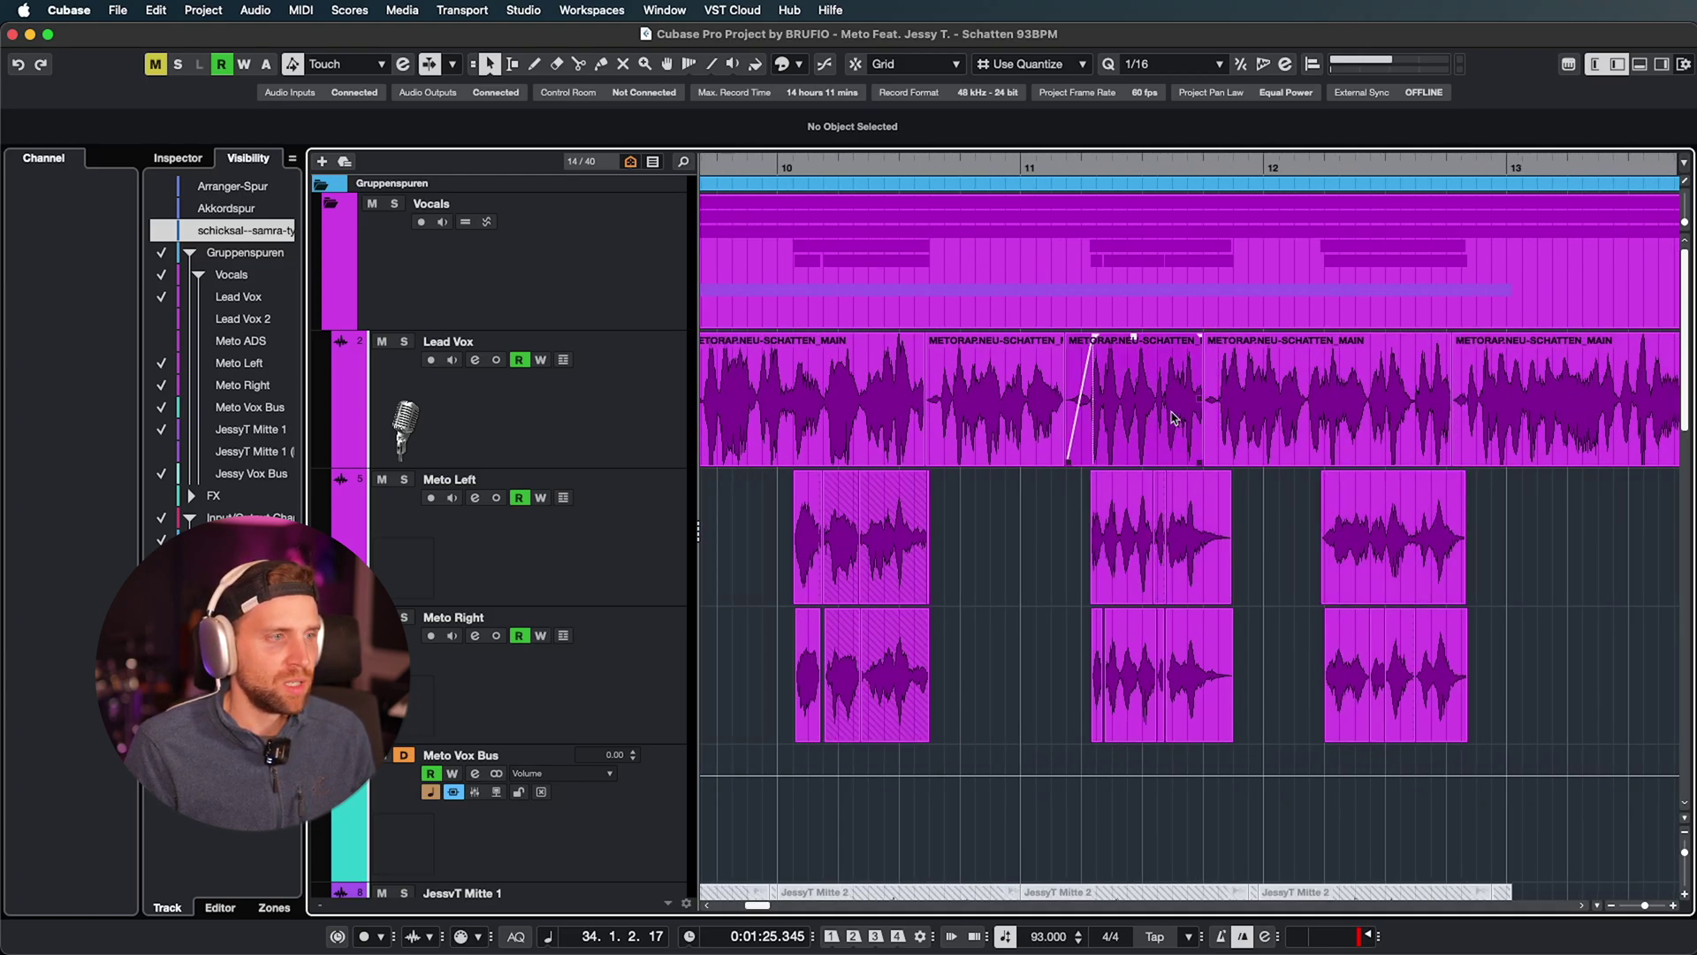
scroll(820, 351, left, 7)
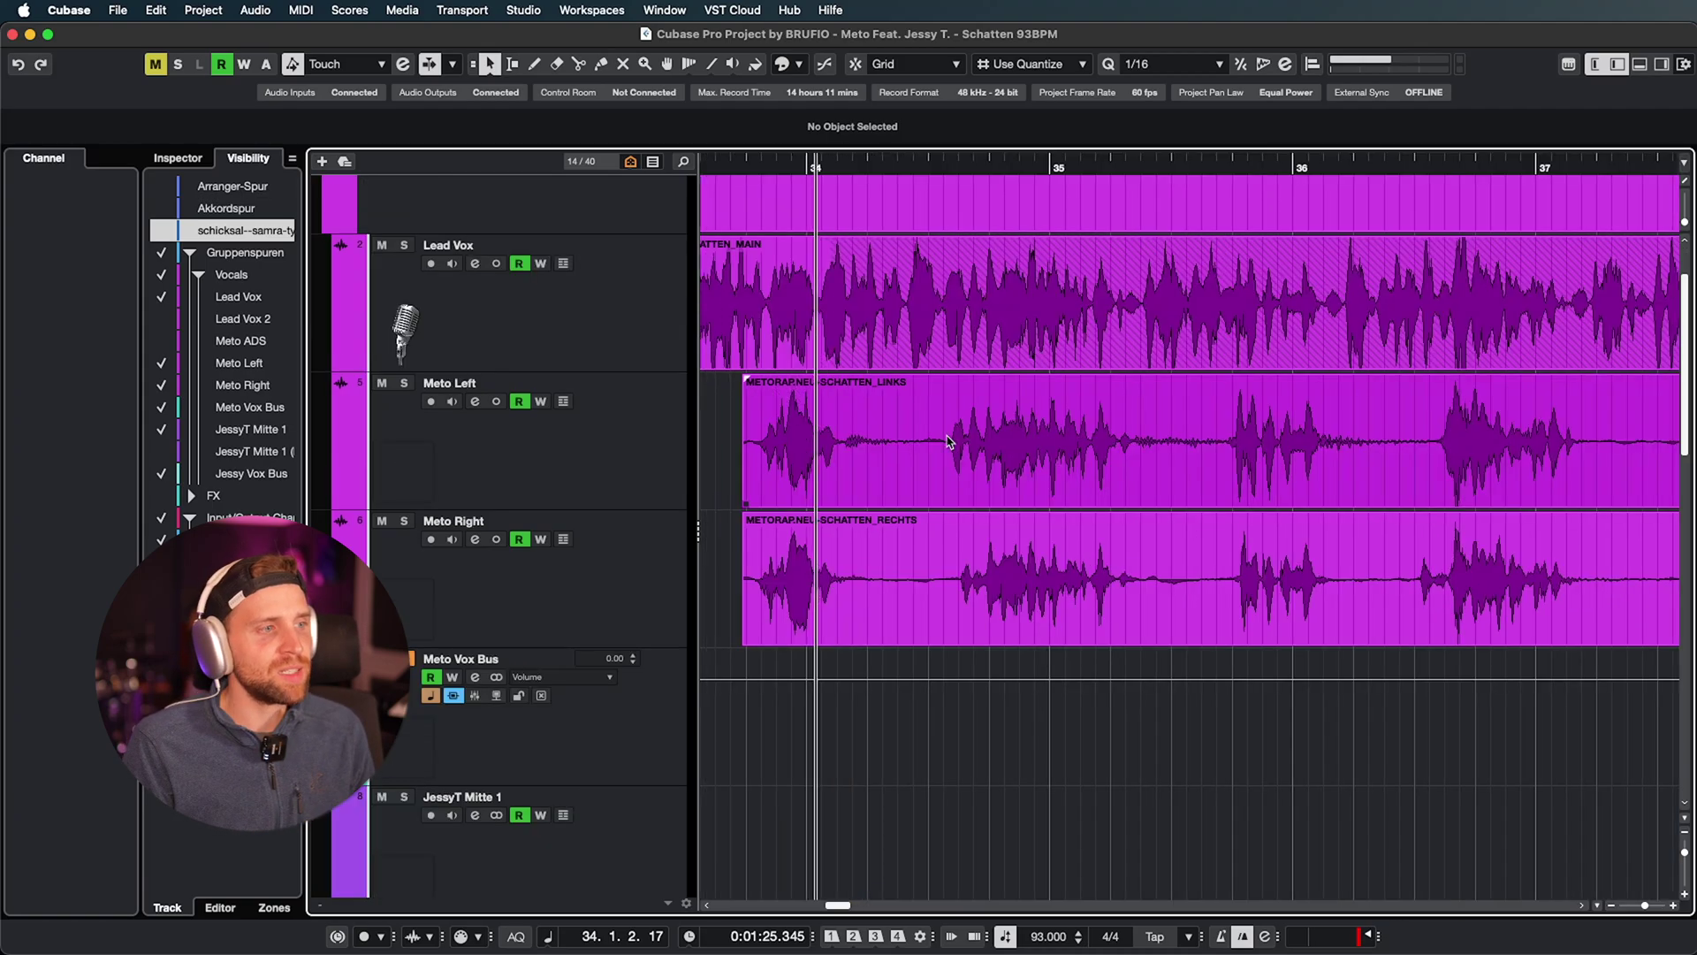
scroll(948, 439, left, 3)
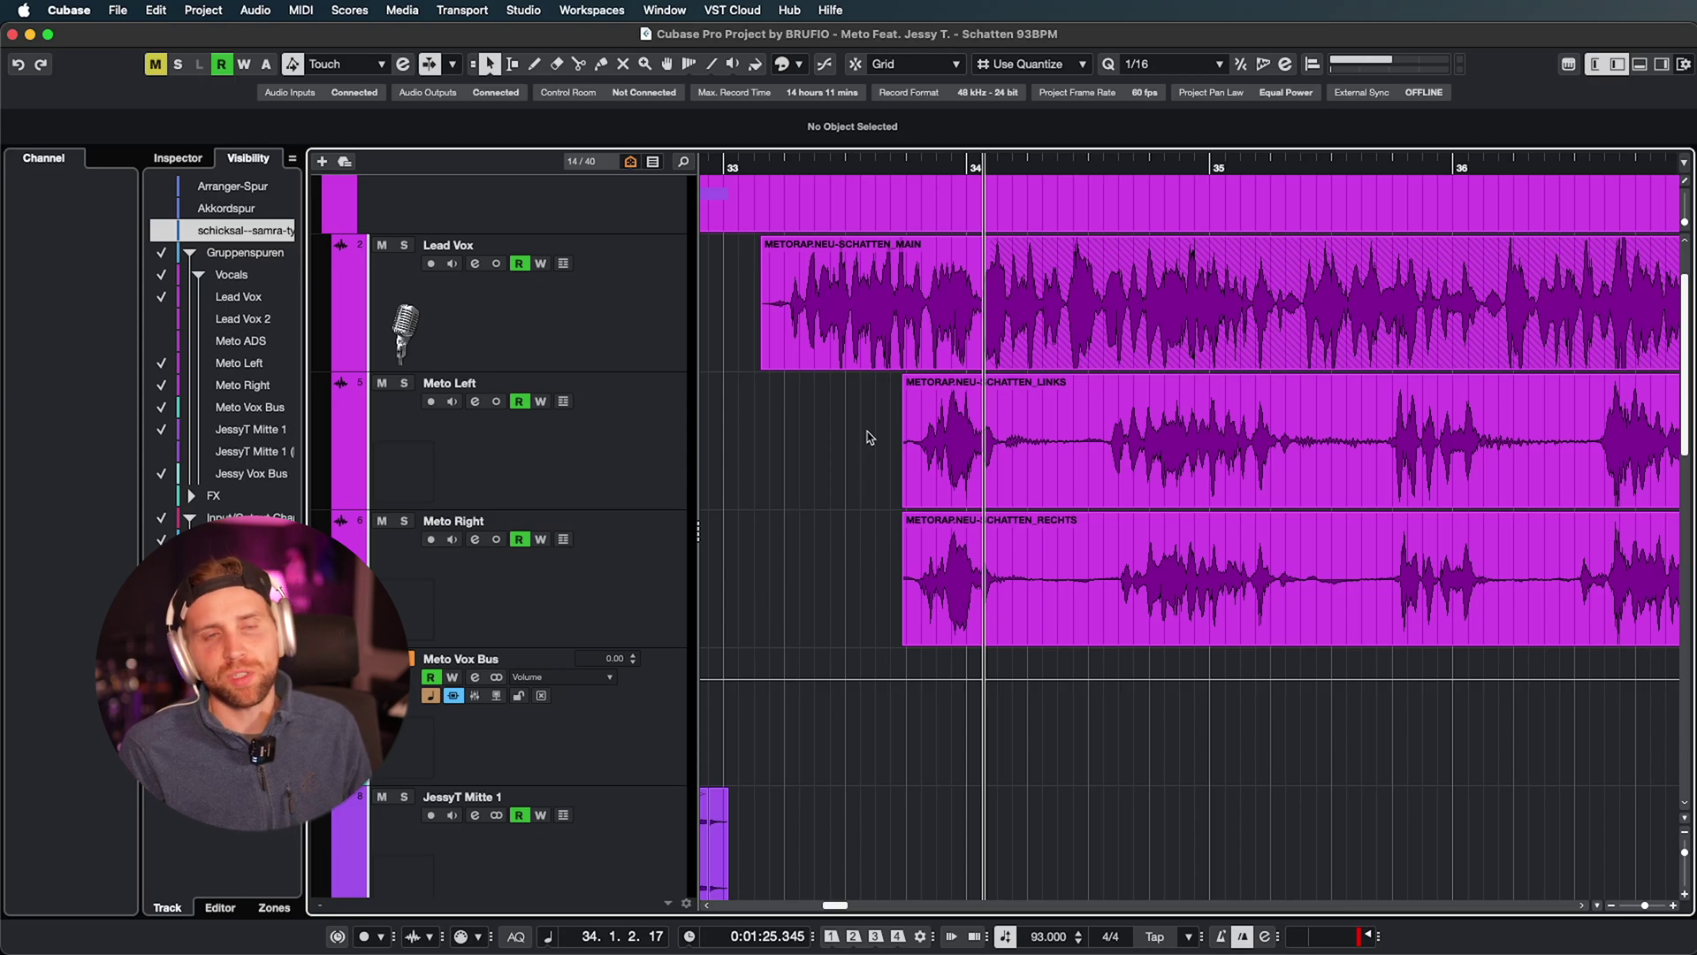
scroll(868, 437, right, 4)
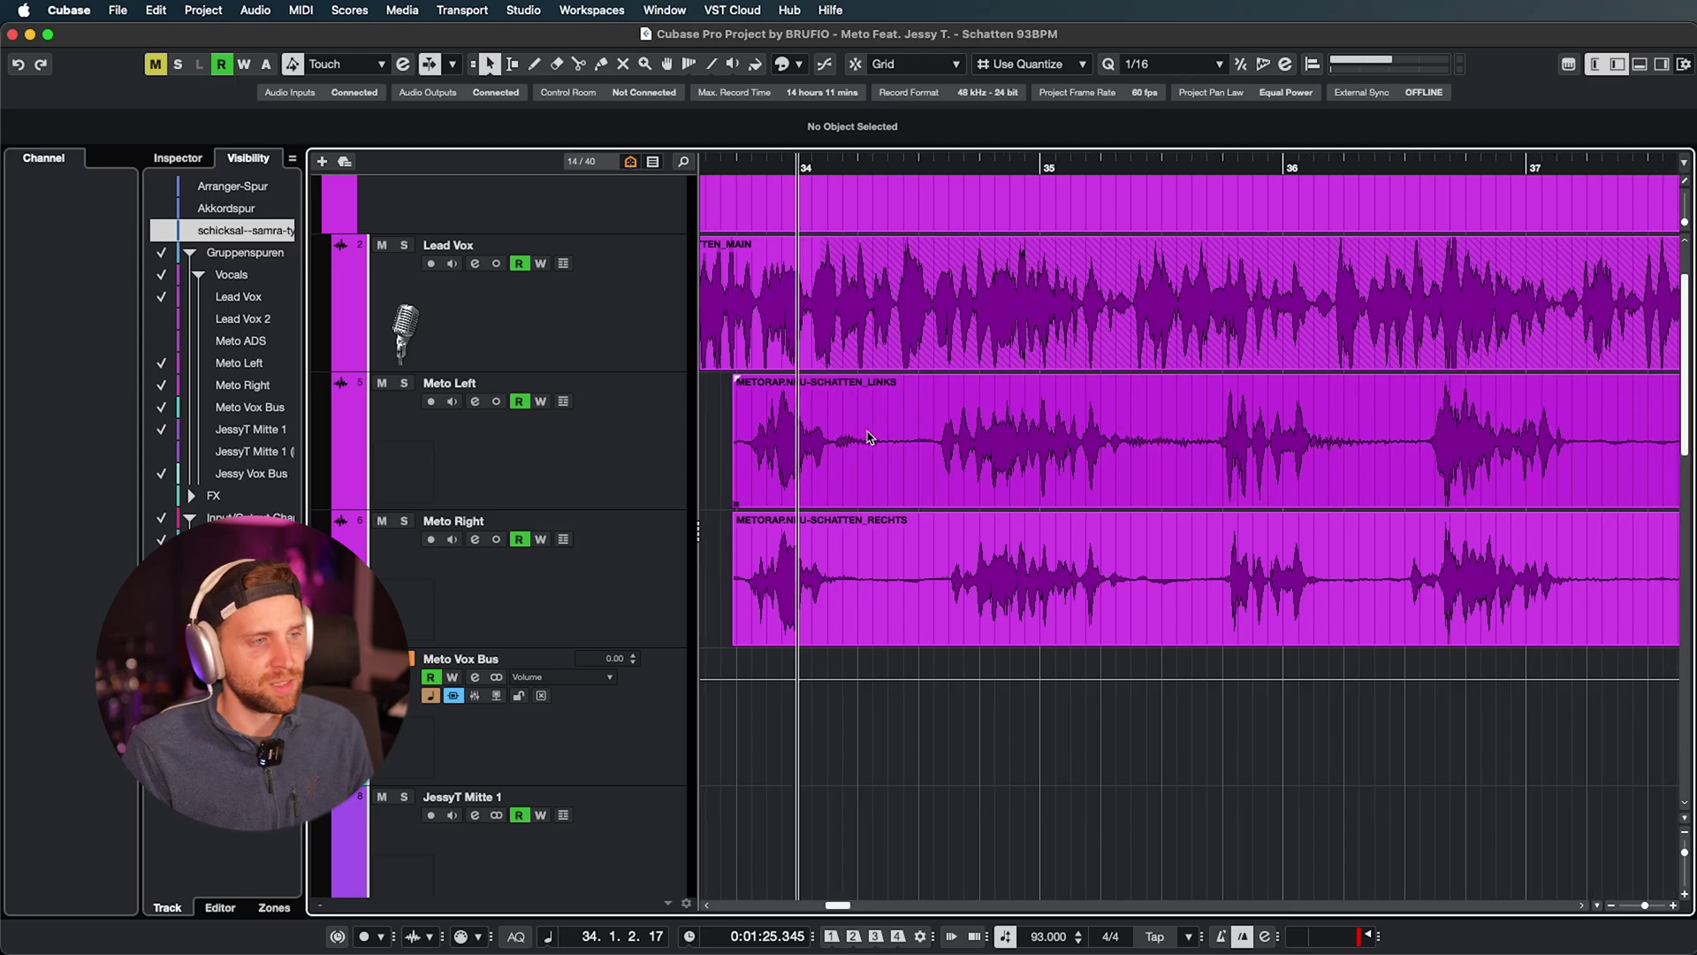
Step: Split the Meto Left clip at 34.1.3.58 and 34.3.2.41 and select the isolated gap segment
scroll(868, 437, left, 3)
click(909, 437)
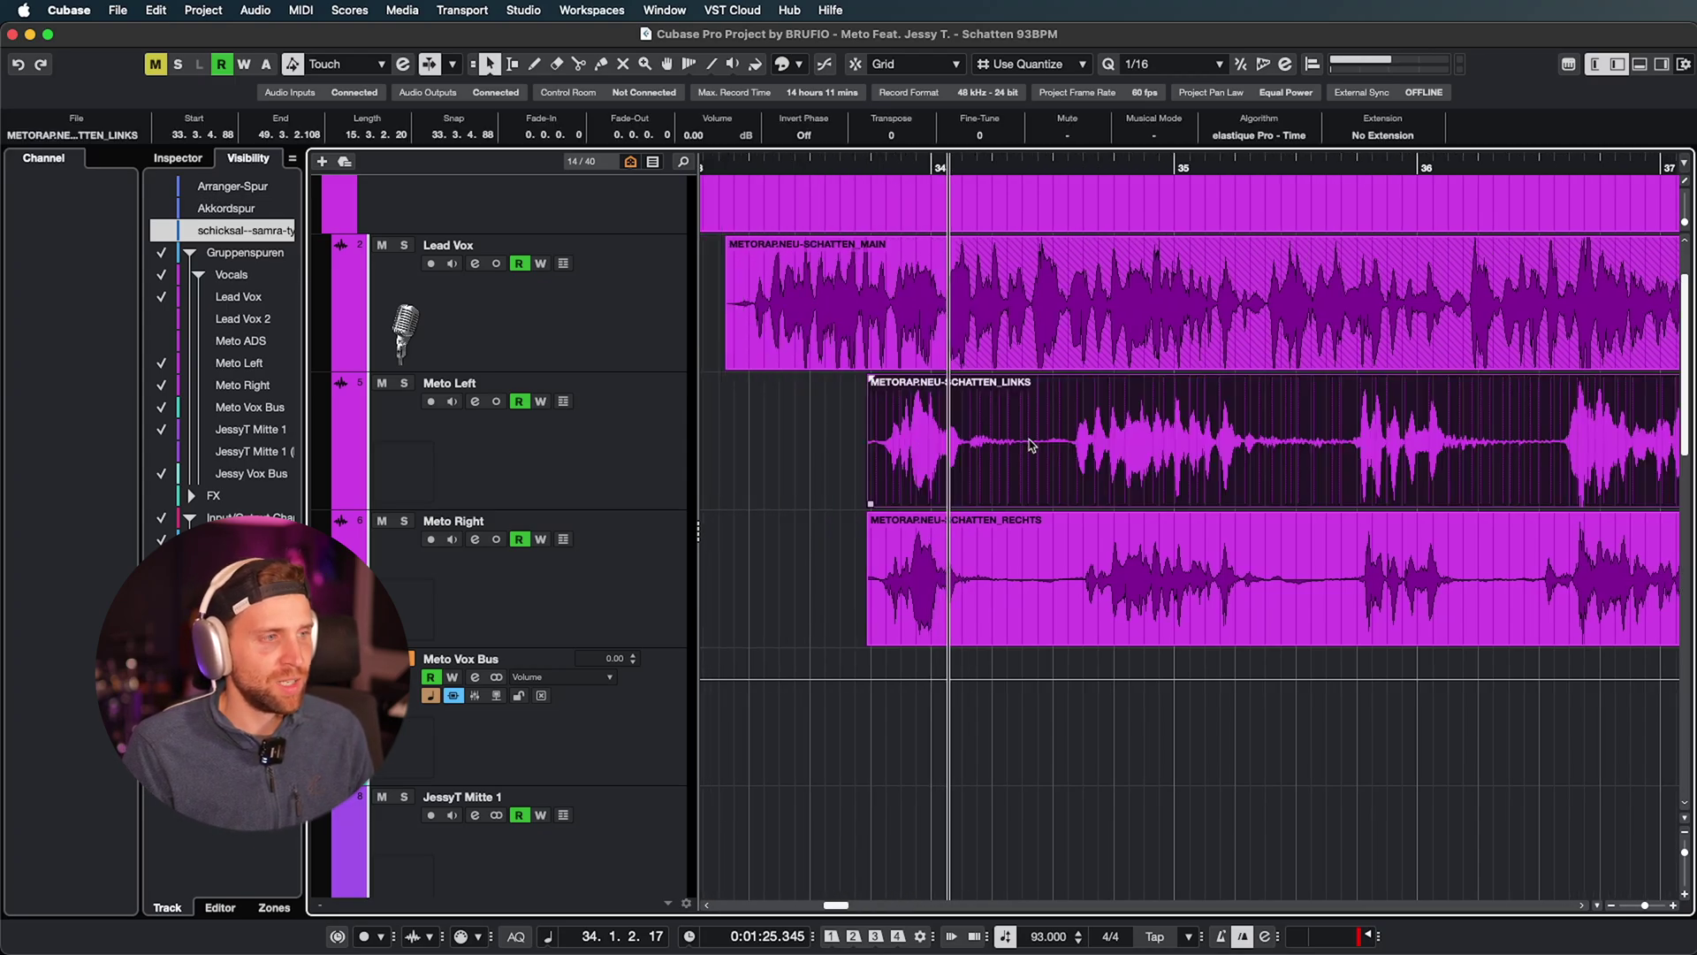
alt+click(970, 438)
alt+click(1074, 434)
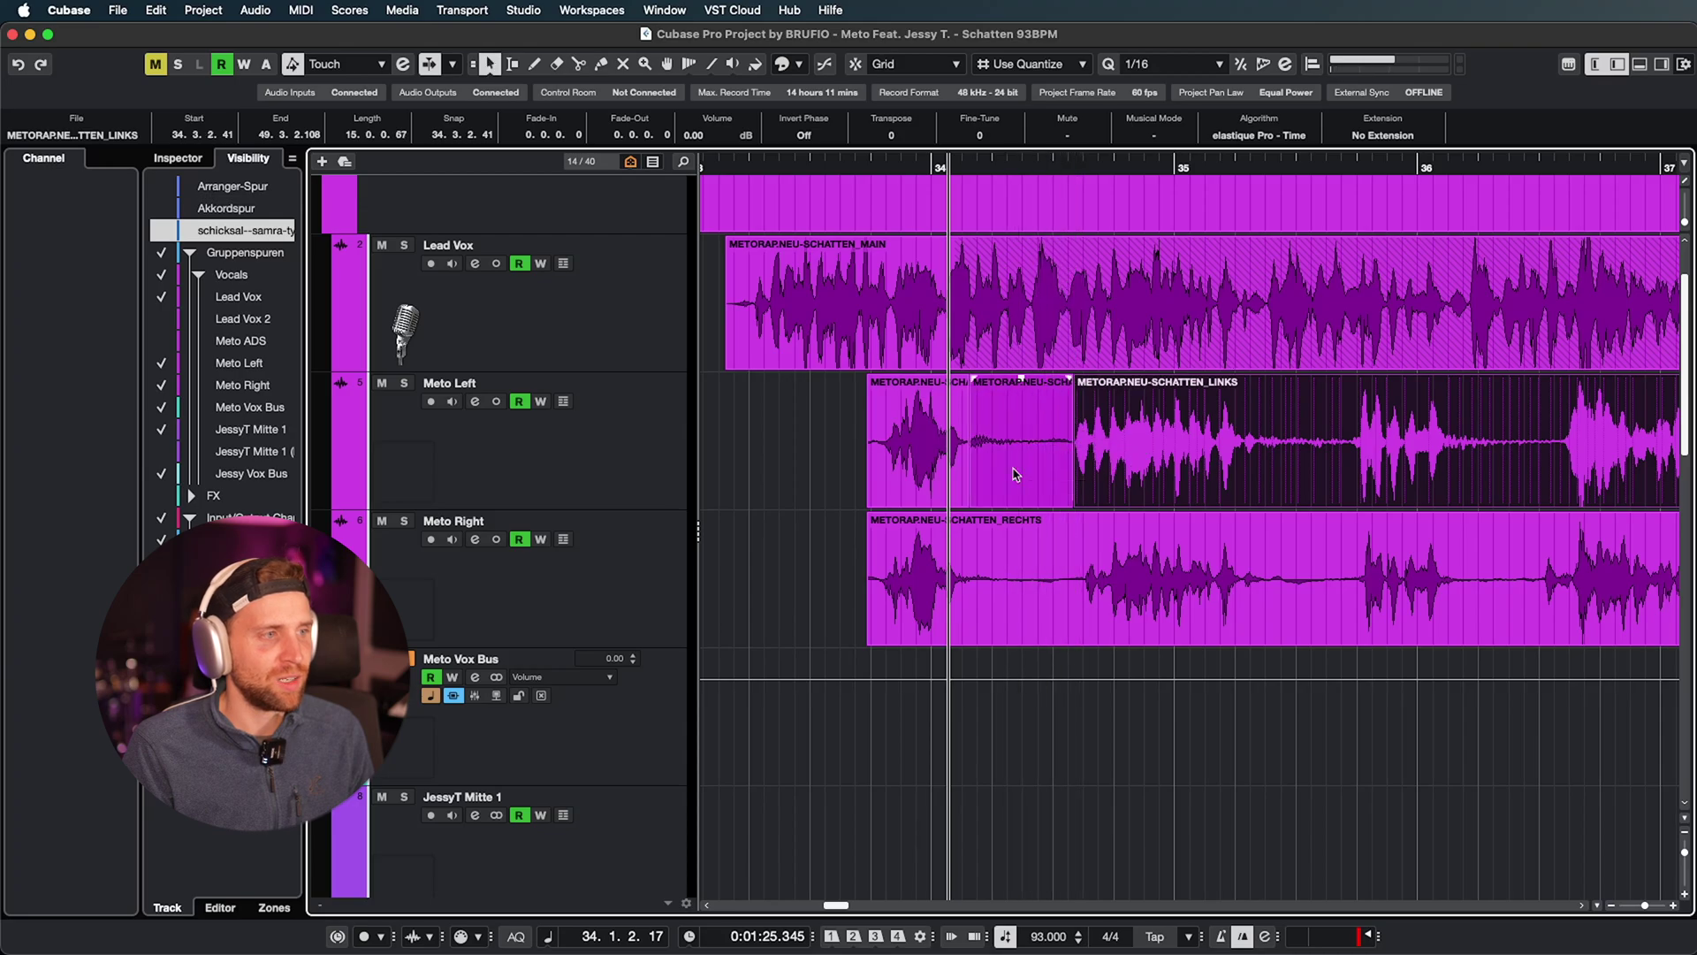
click(1015, 474)
Step: Enlarge the waveform display and solo the Meto Left and Meto Right tracks
drag(1684, 222, 1694, 217)
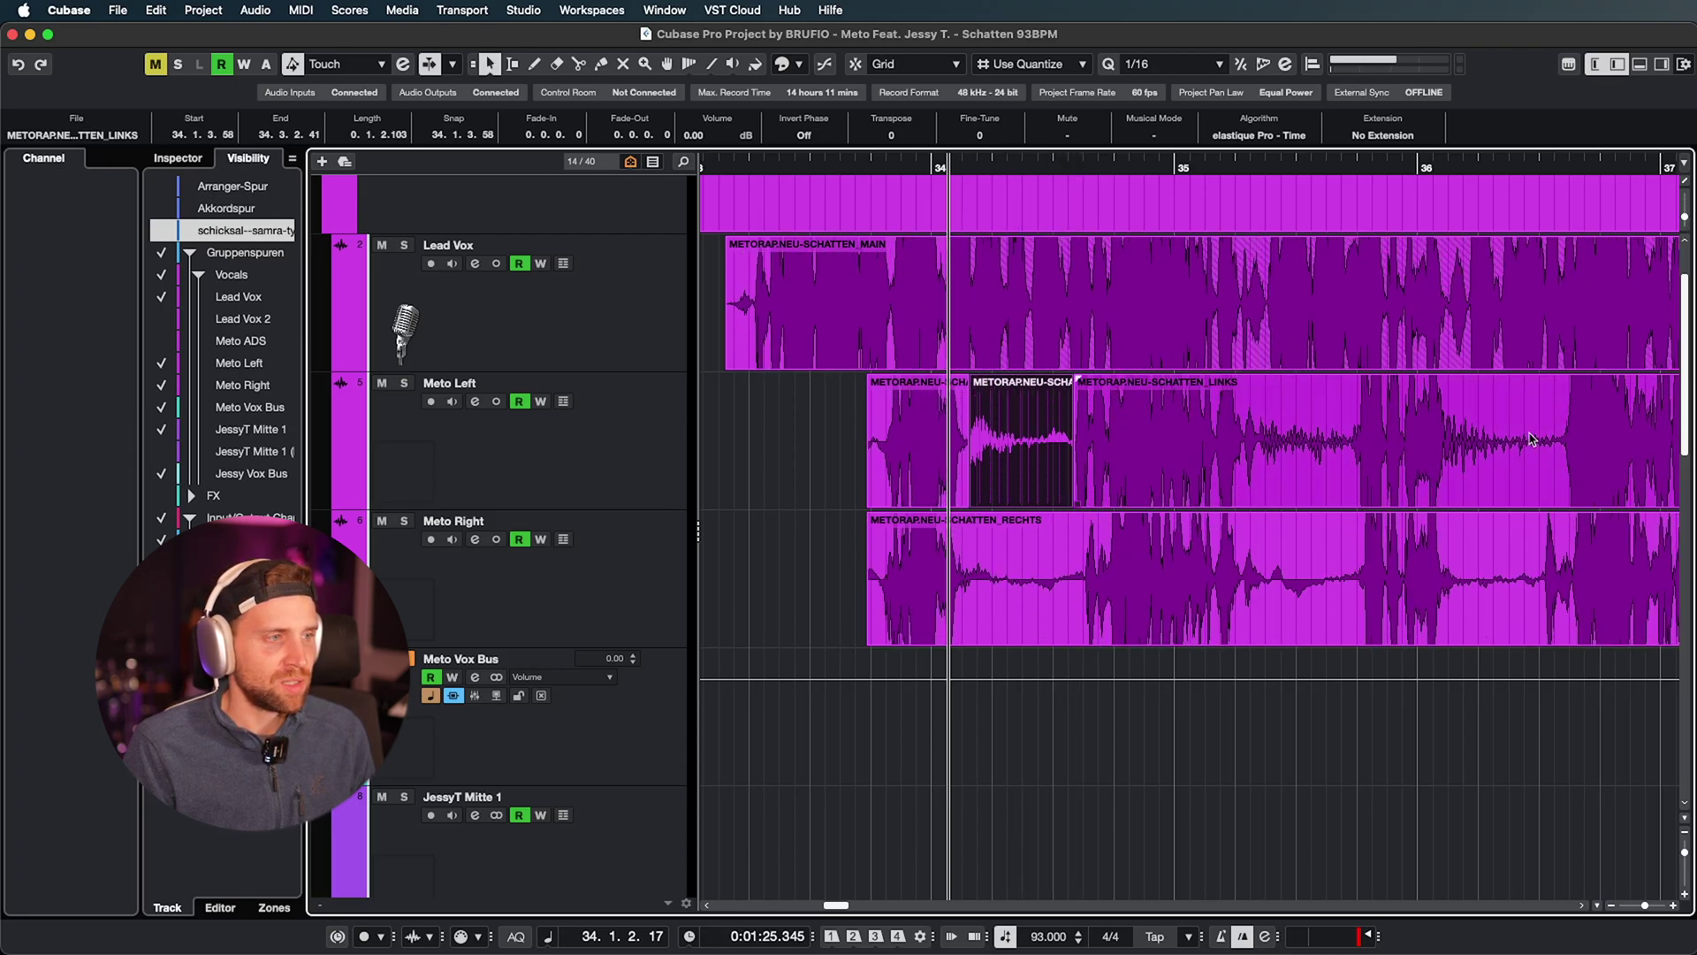
scroll(1565, 483, right, 10)
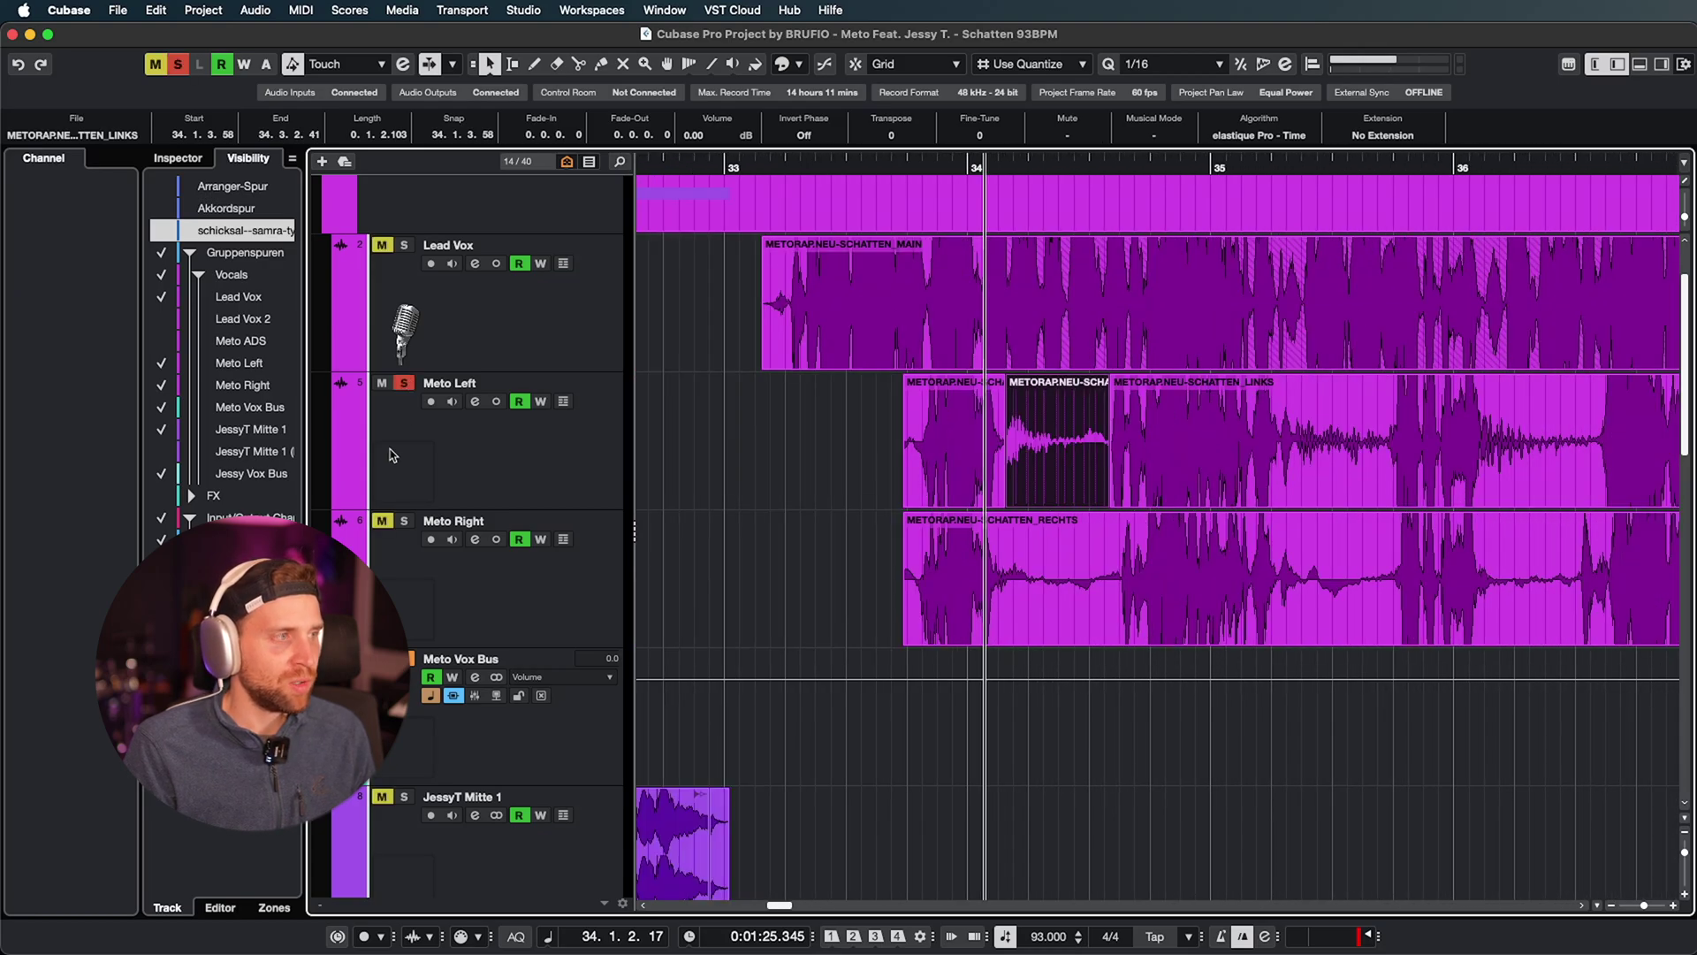
click(404, 521)
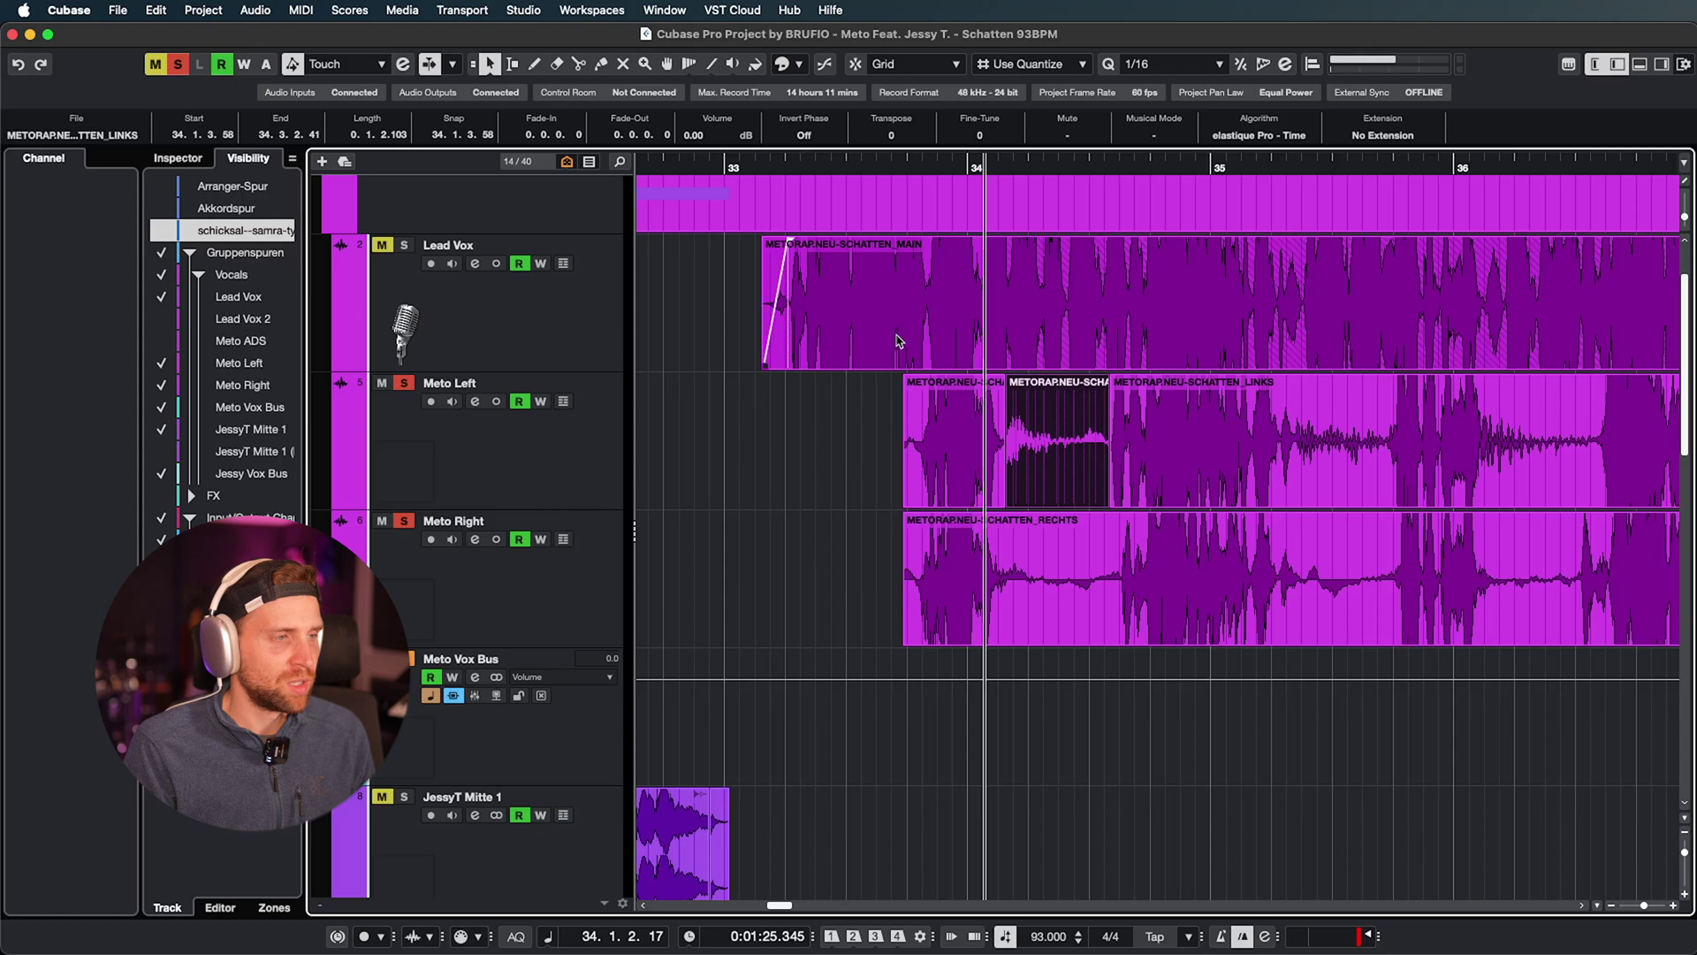
Step: Set the locators around the isolated Meto Left gap segment and raise its clip volume to 8.93 dB
click(822, 459)
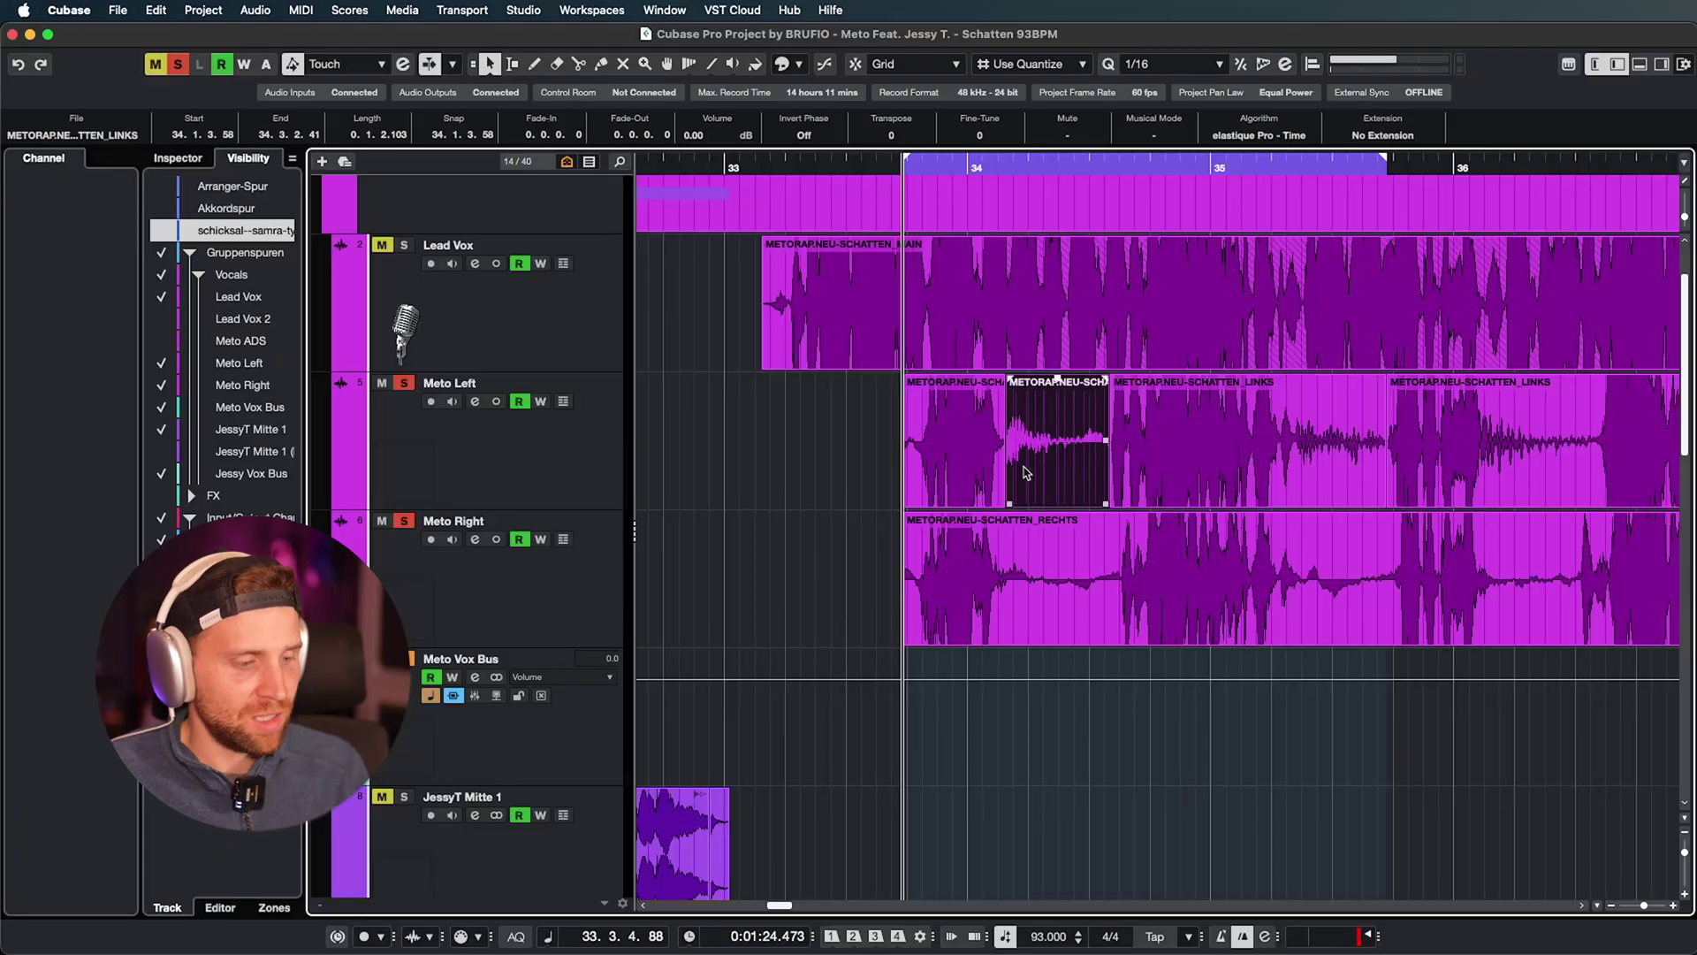
key(p)
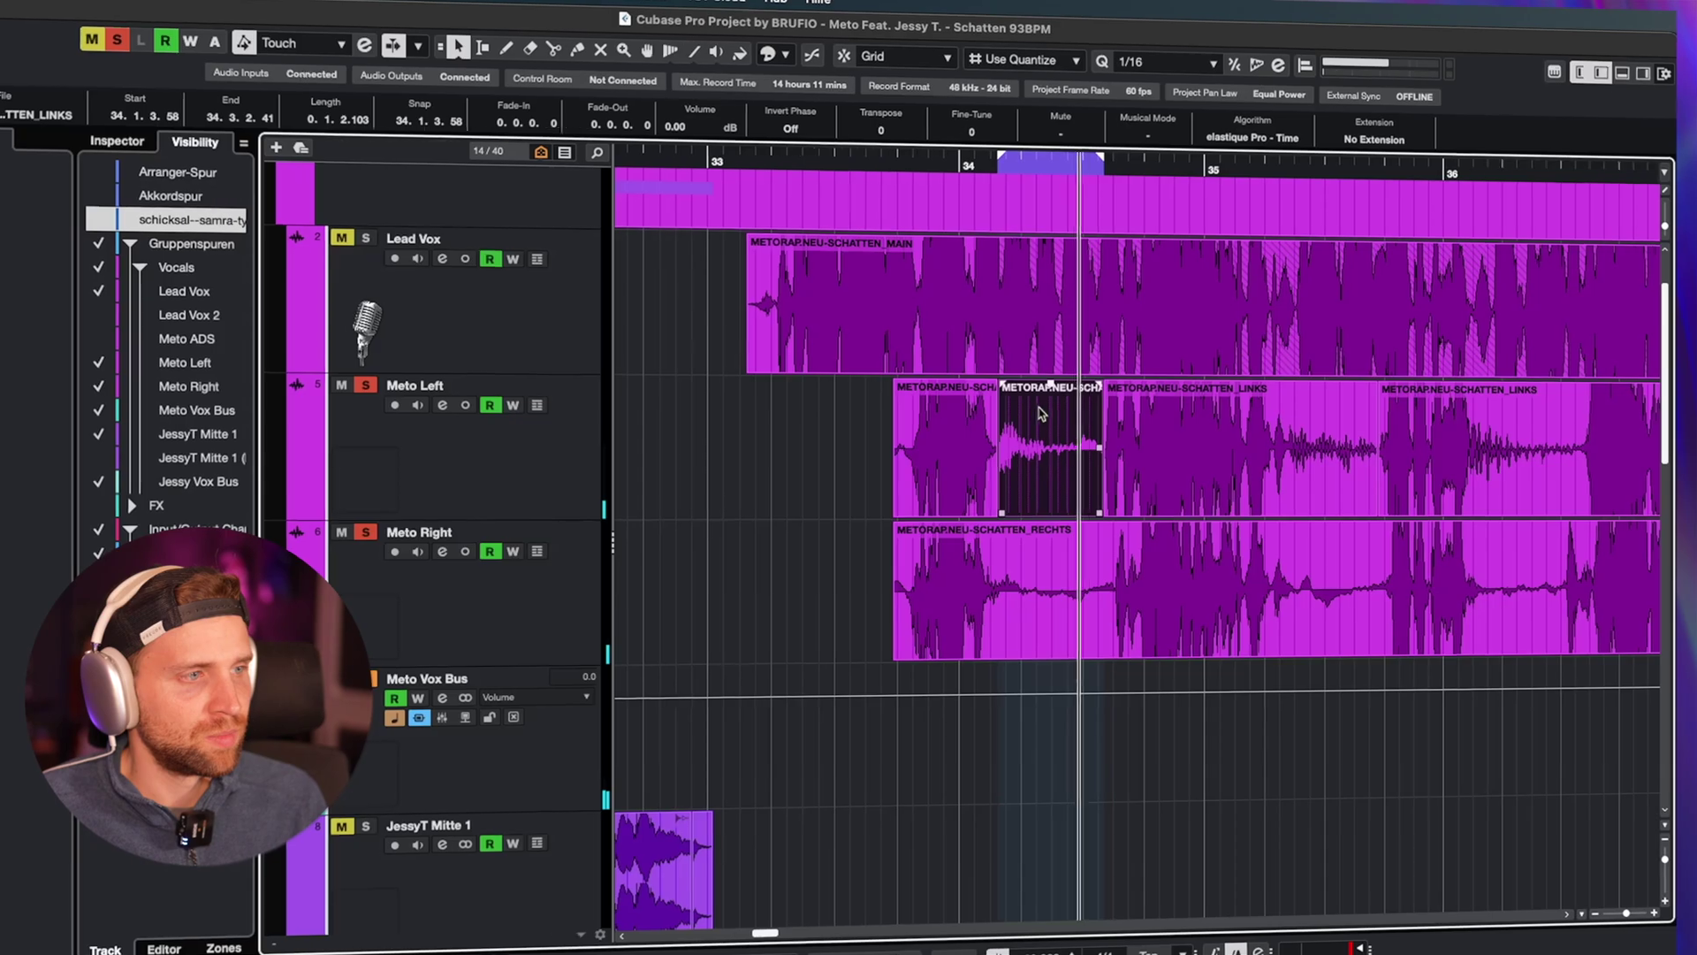
drag(1050, 385, 1068, 134)
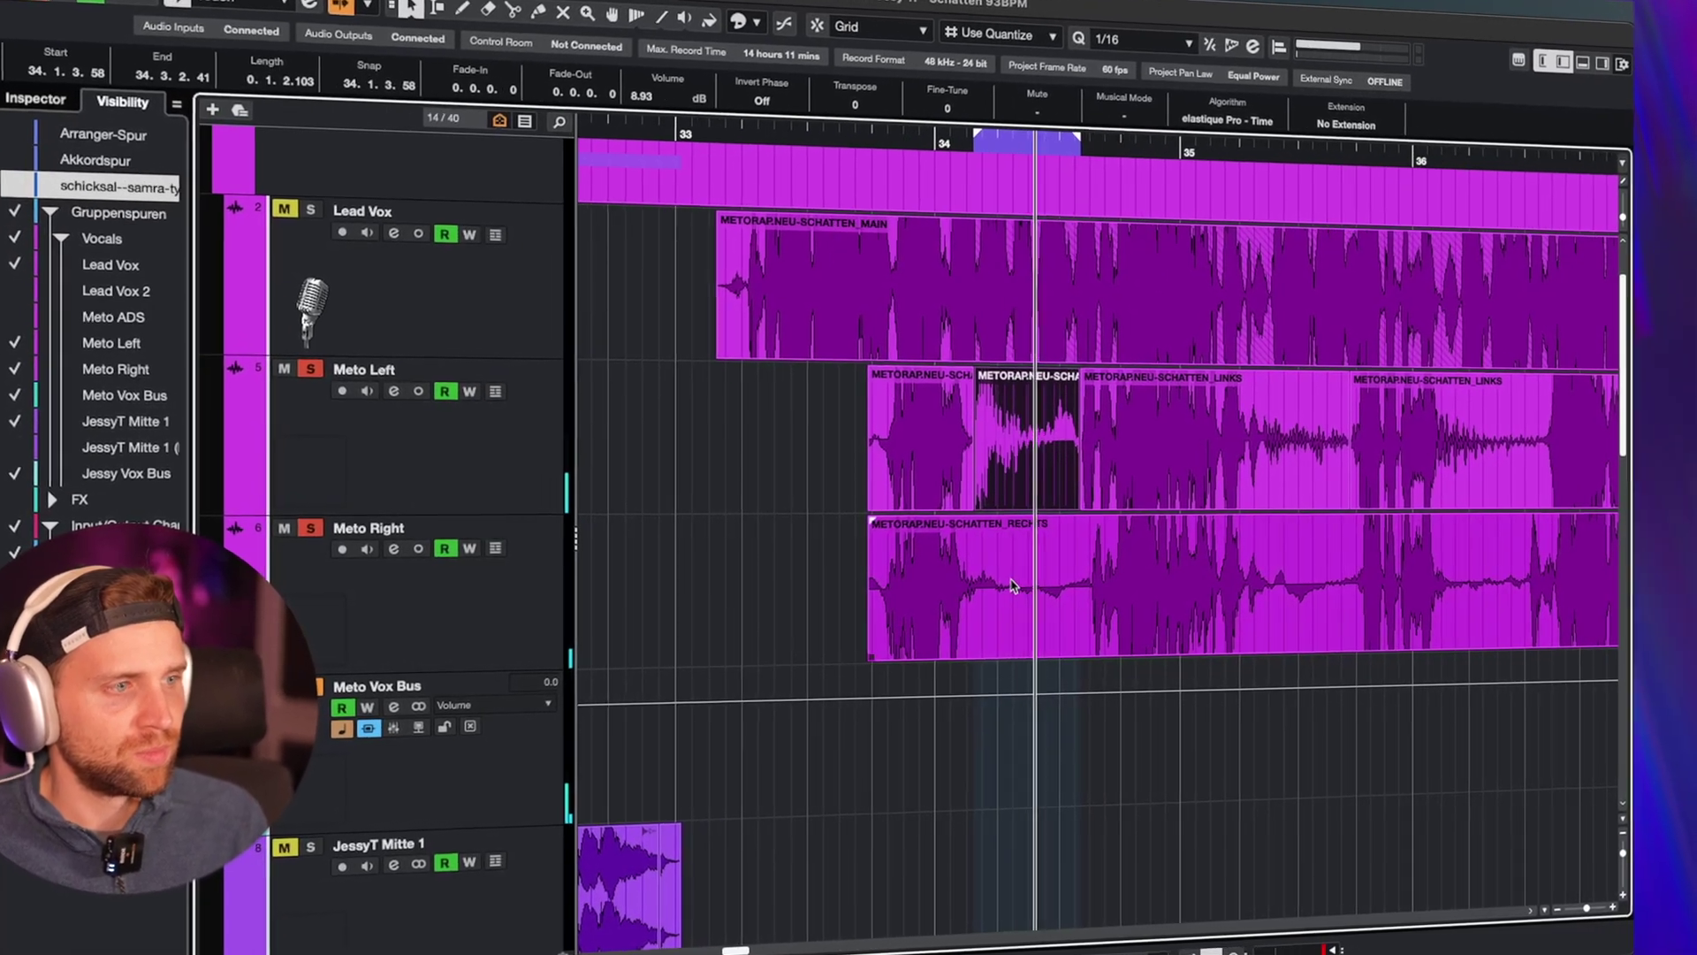
Step: Split the Meto Right clip around the same gap after bar 34 and raise the isolated segment's volume
click(1008, 582)
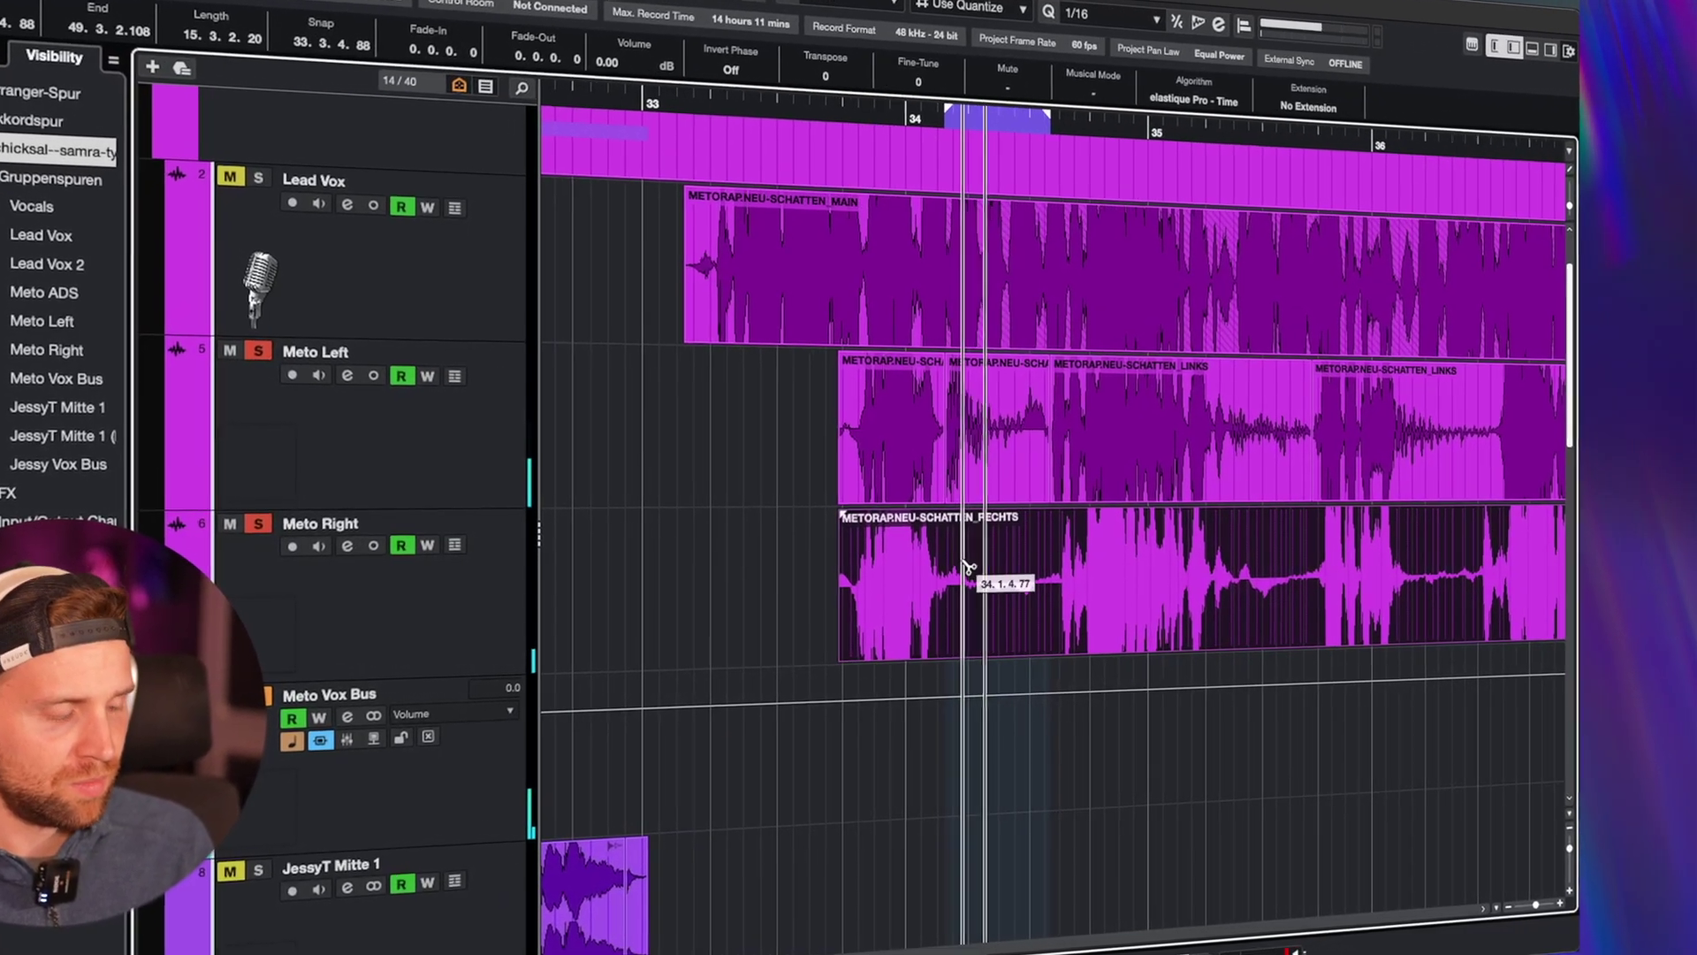
alt+click(959, 570)
alt+click(1054, 574)
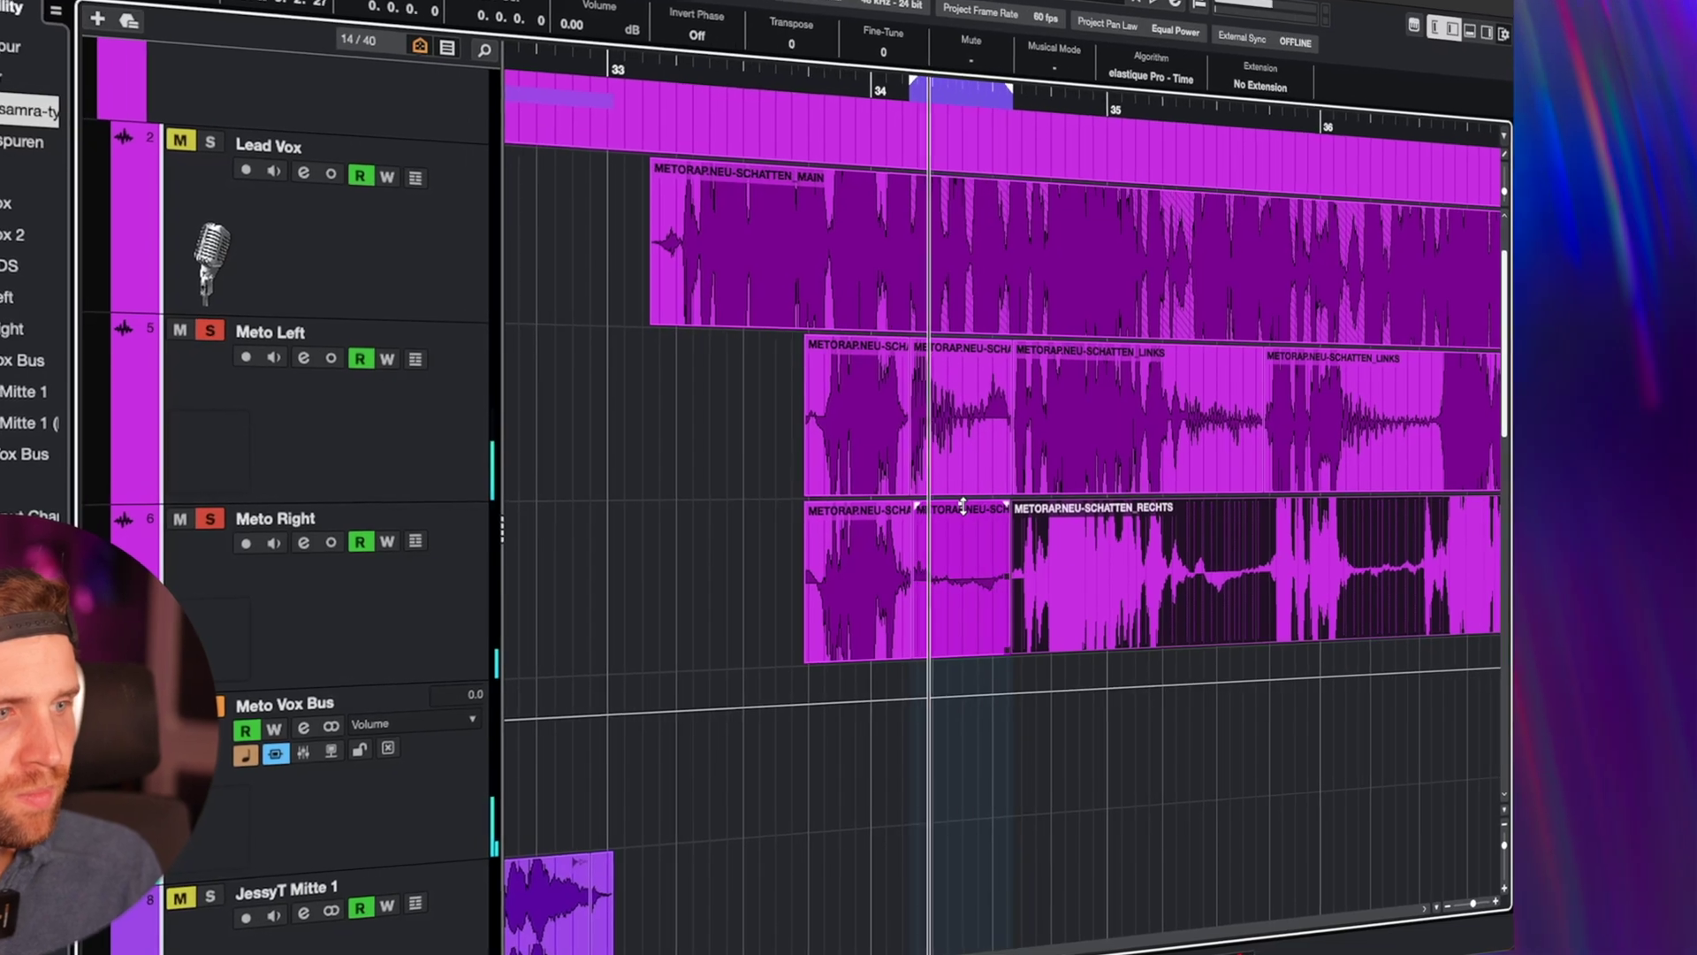
drag(963, 506, 983, 111)
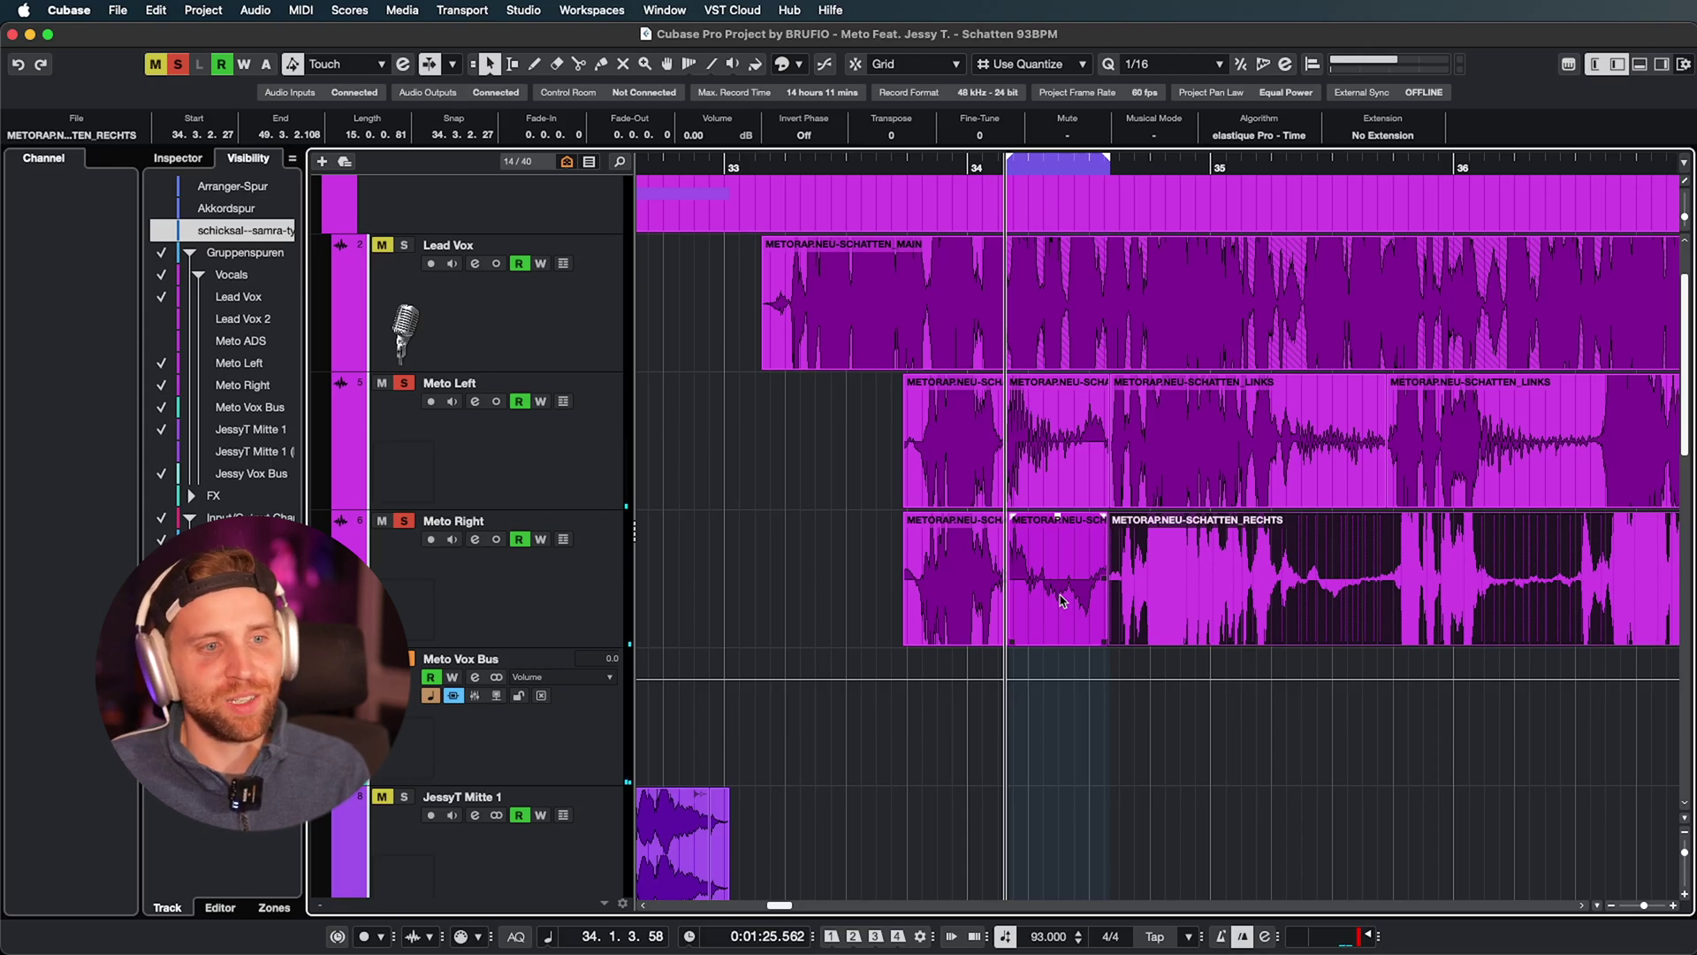
Step: Audition the soloed doubles from bar 37, and move the playback position to the gap after bar 44
scroll(1061, 601, right, 5)
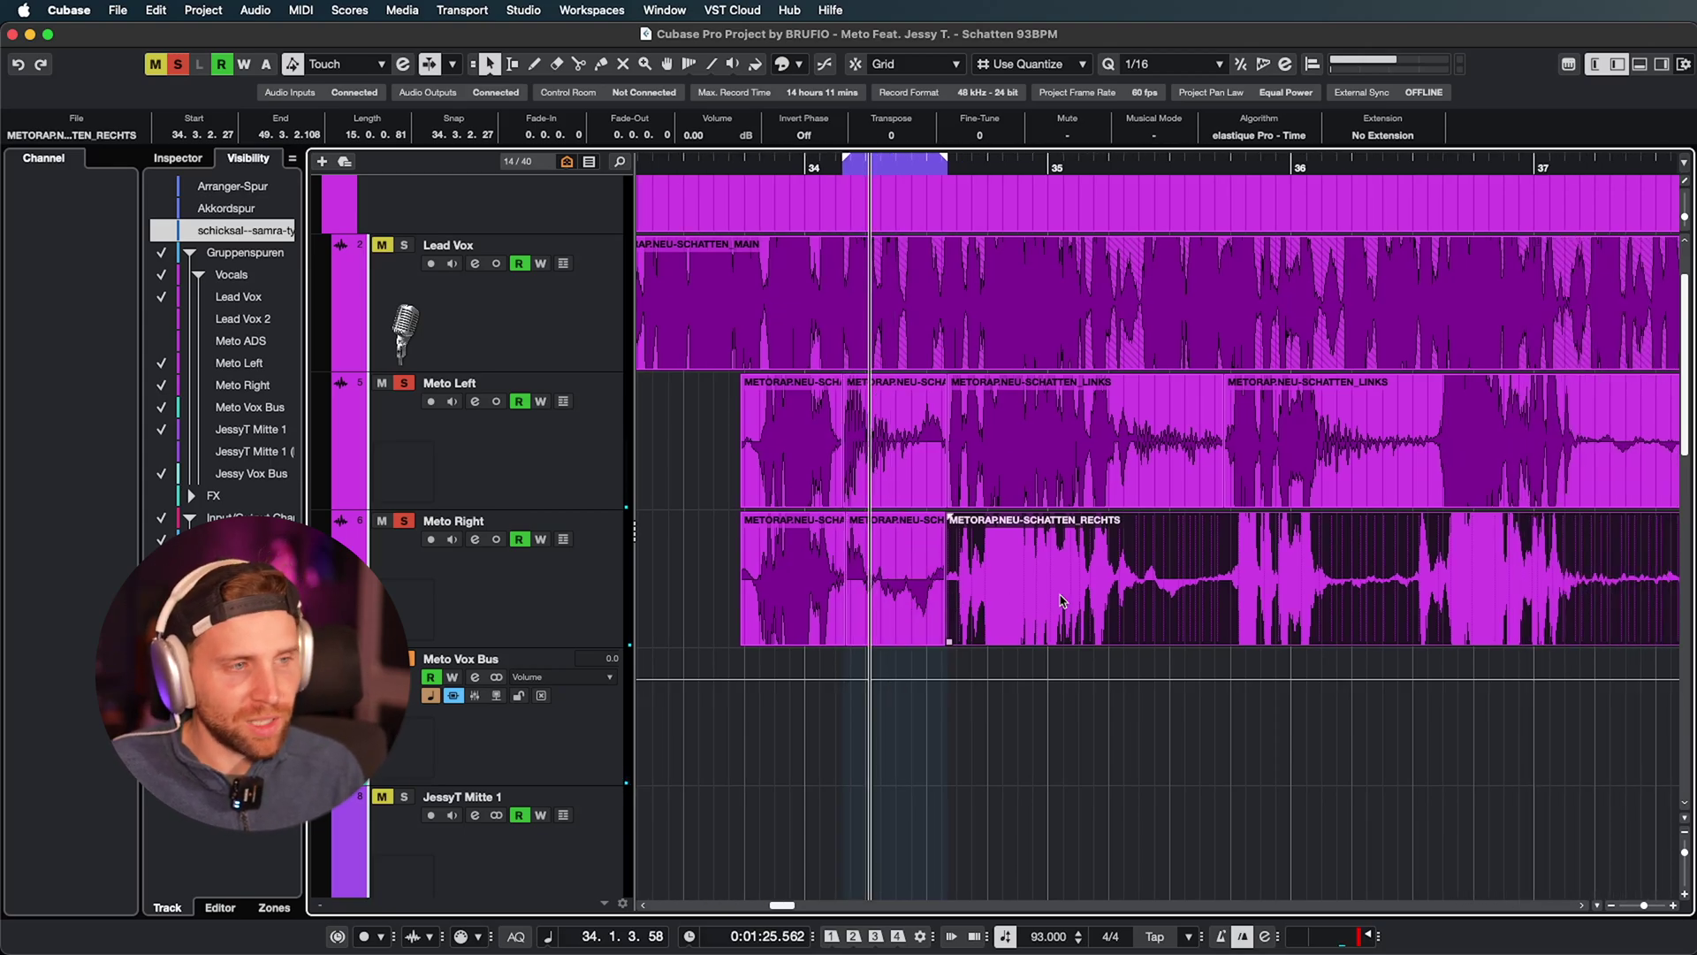
click(1190, 157)
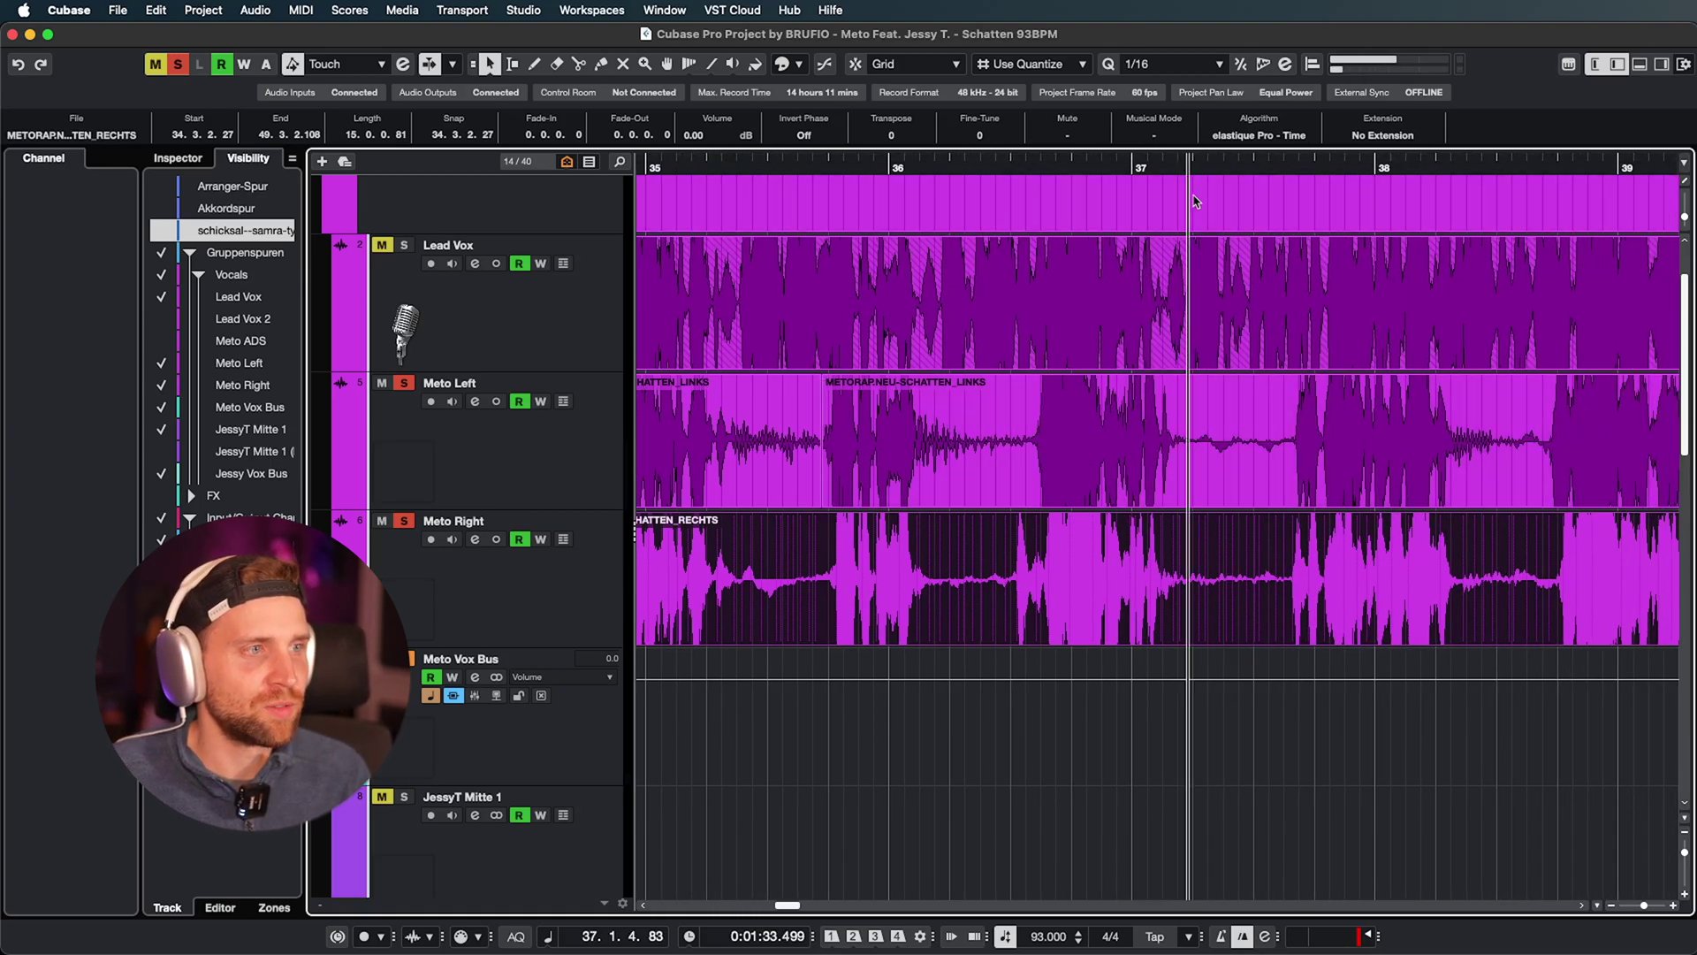
key(space)
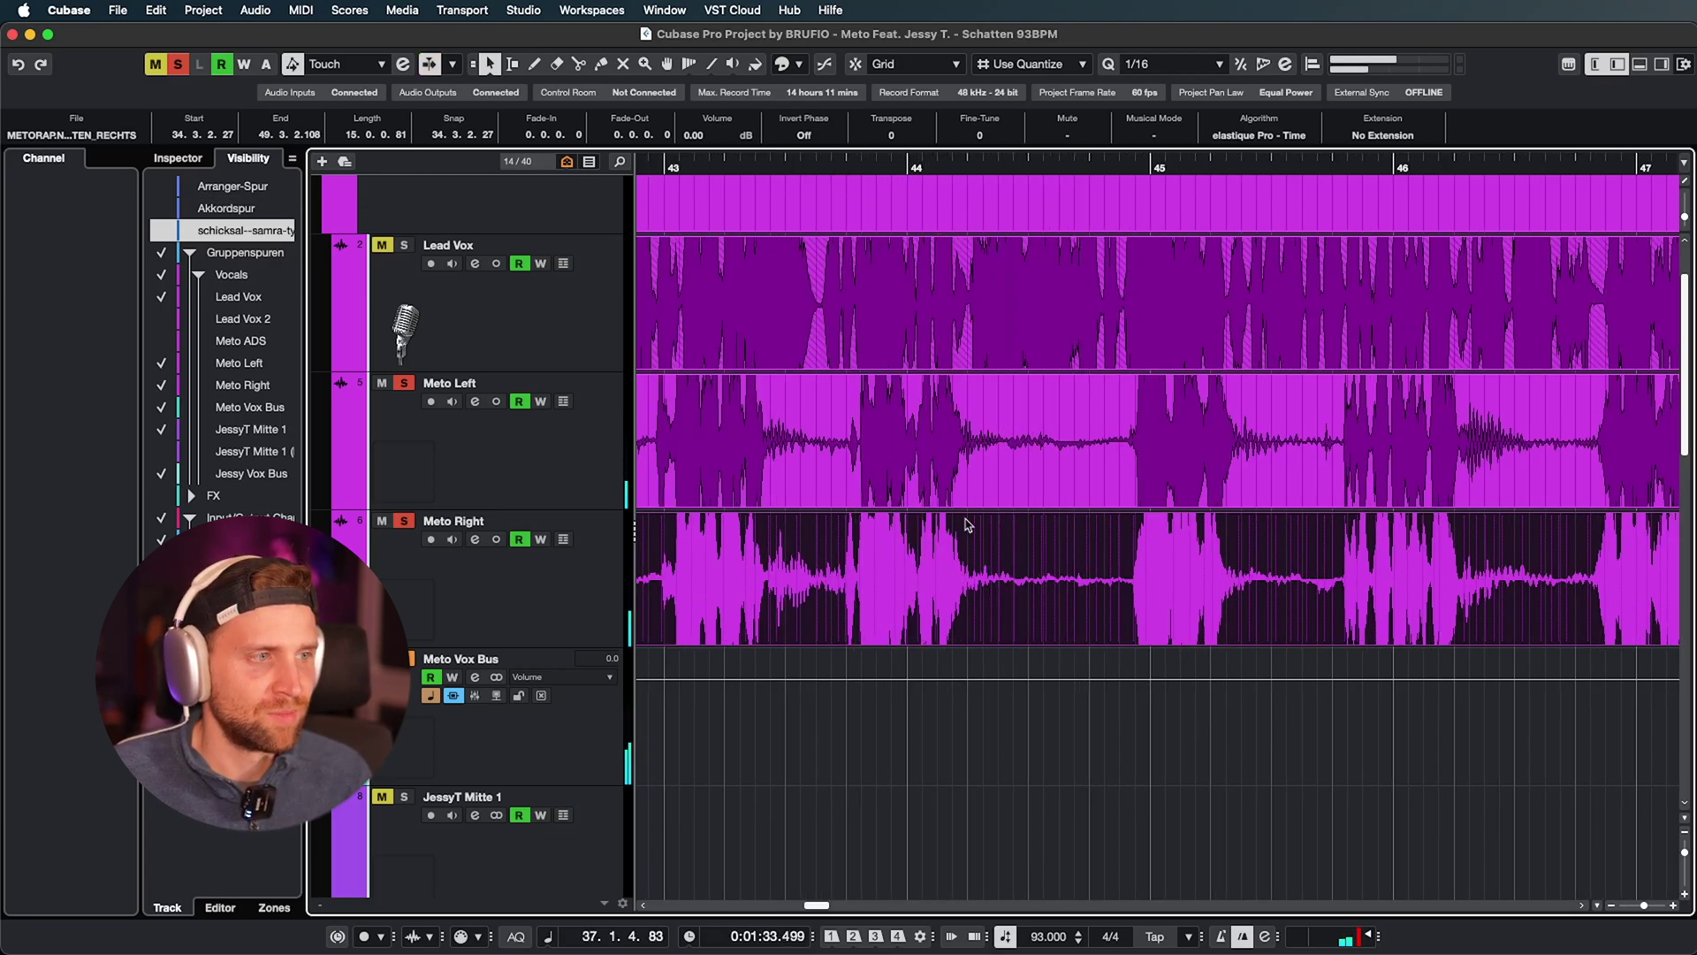
click(948, 168)
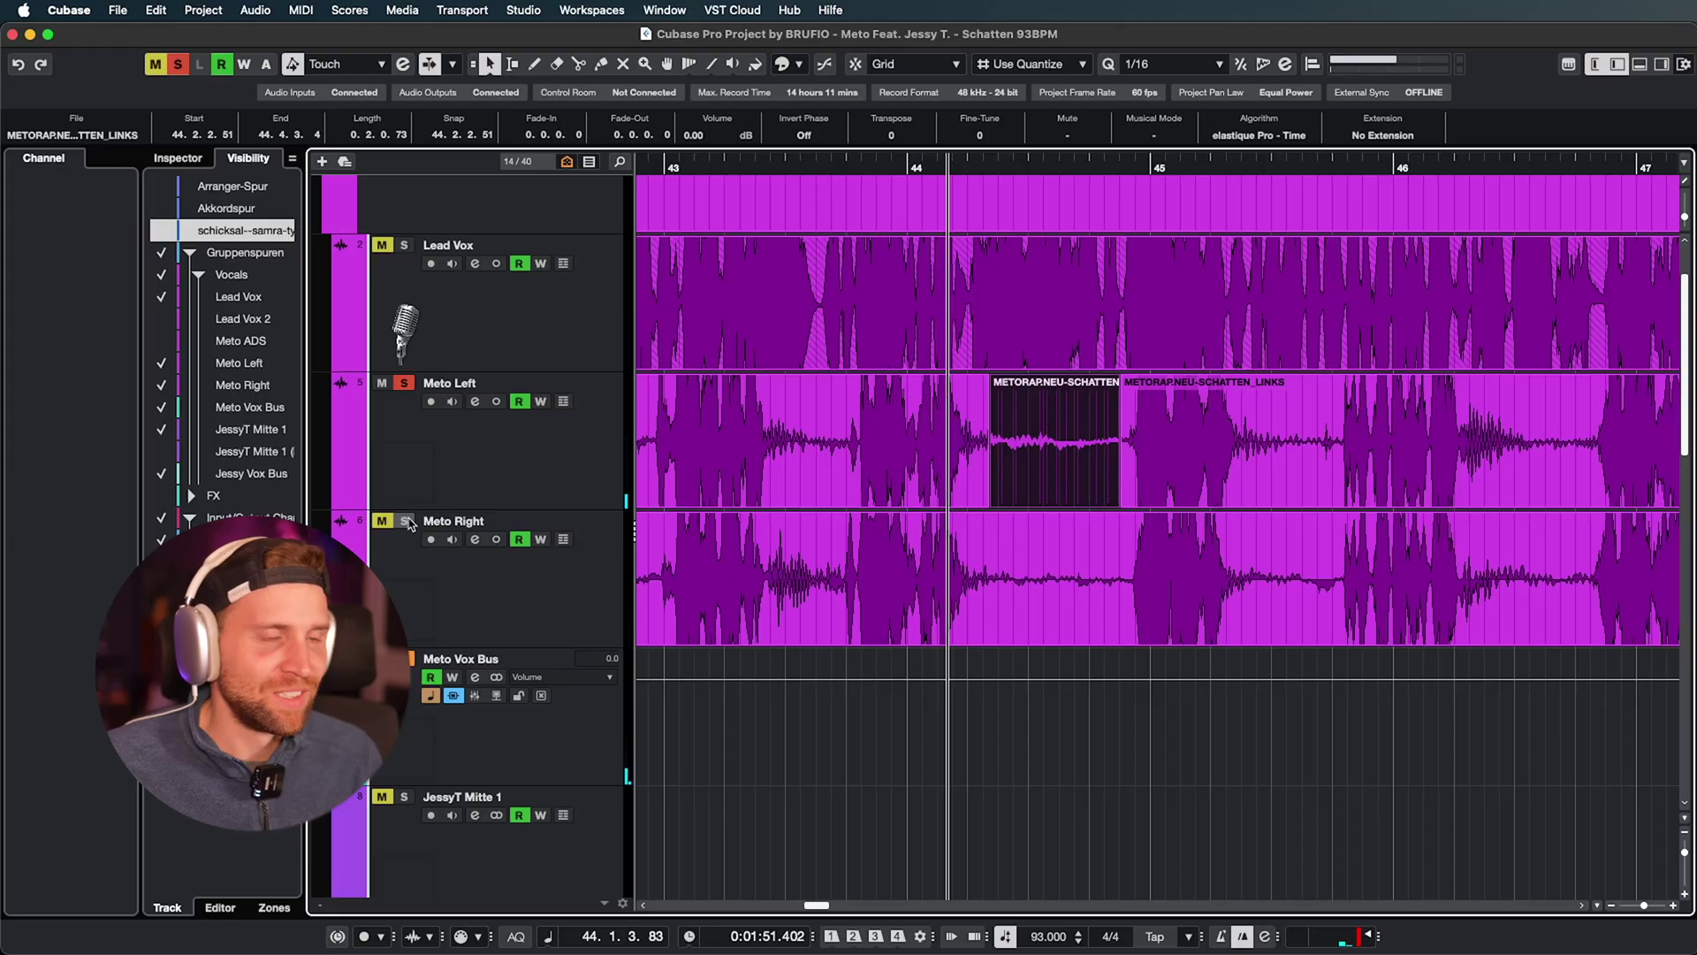
Step: Select the Meto Left track and play it alone through the quiet gap after bar 44
click(505, 455)
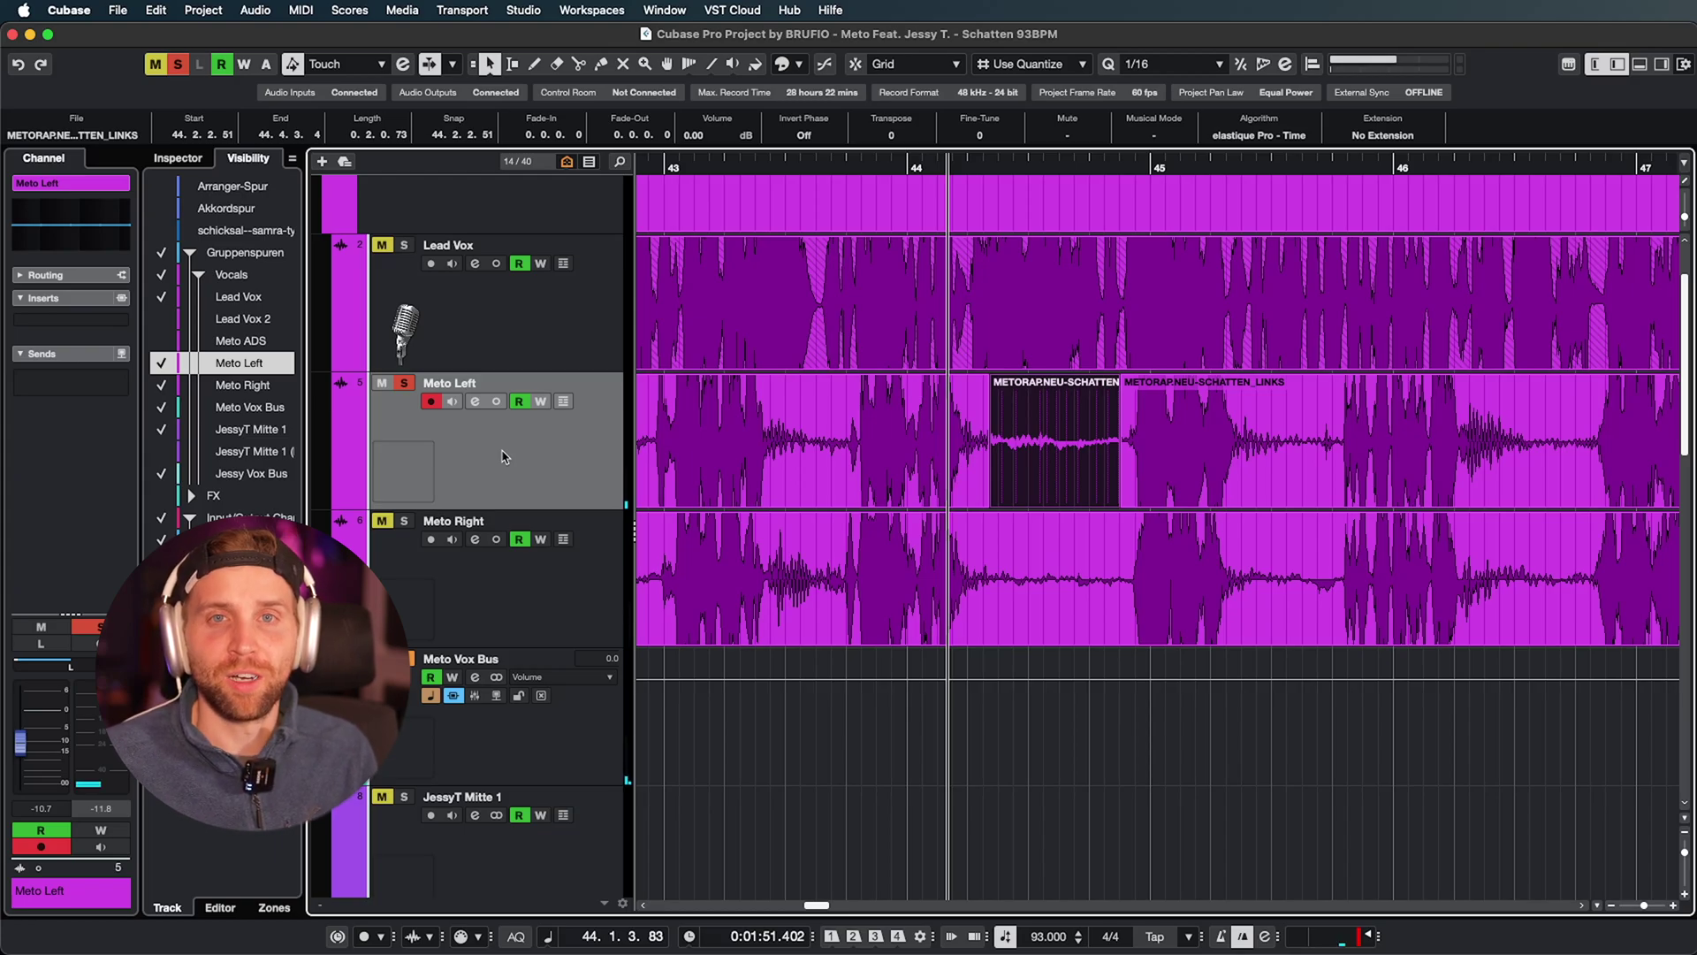
key(space)
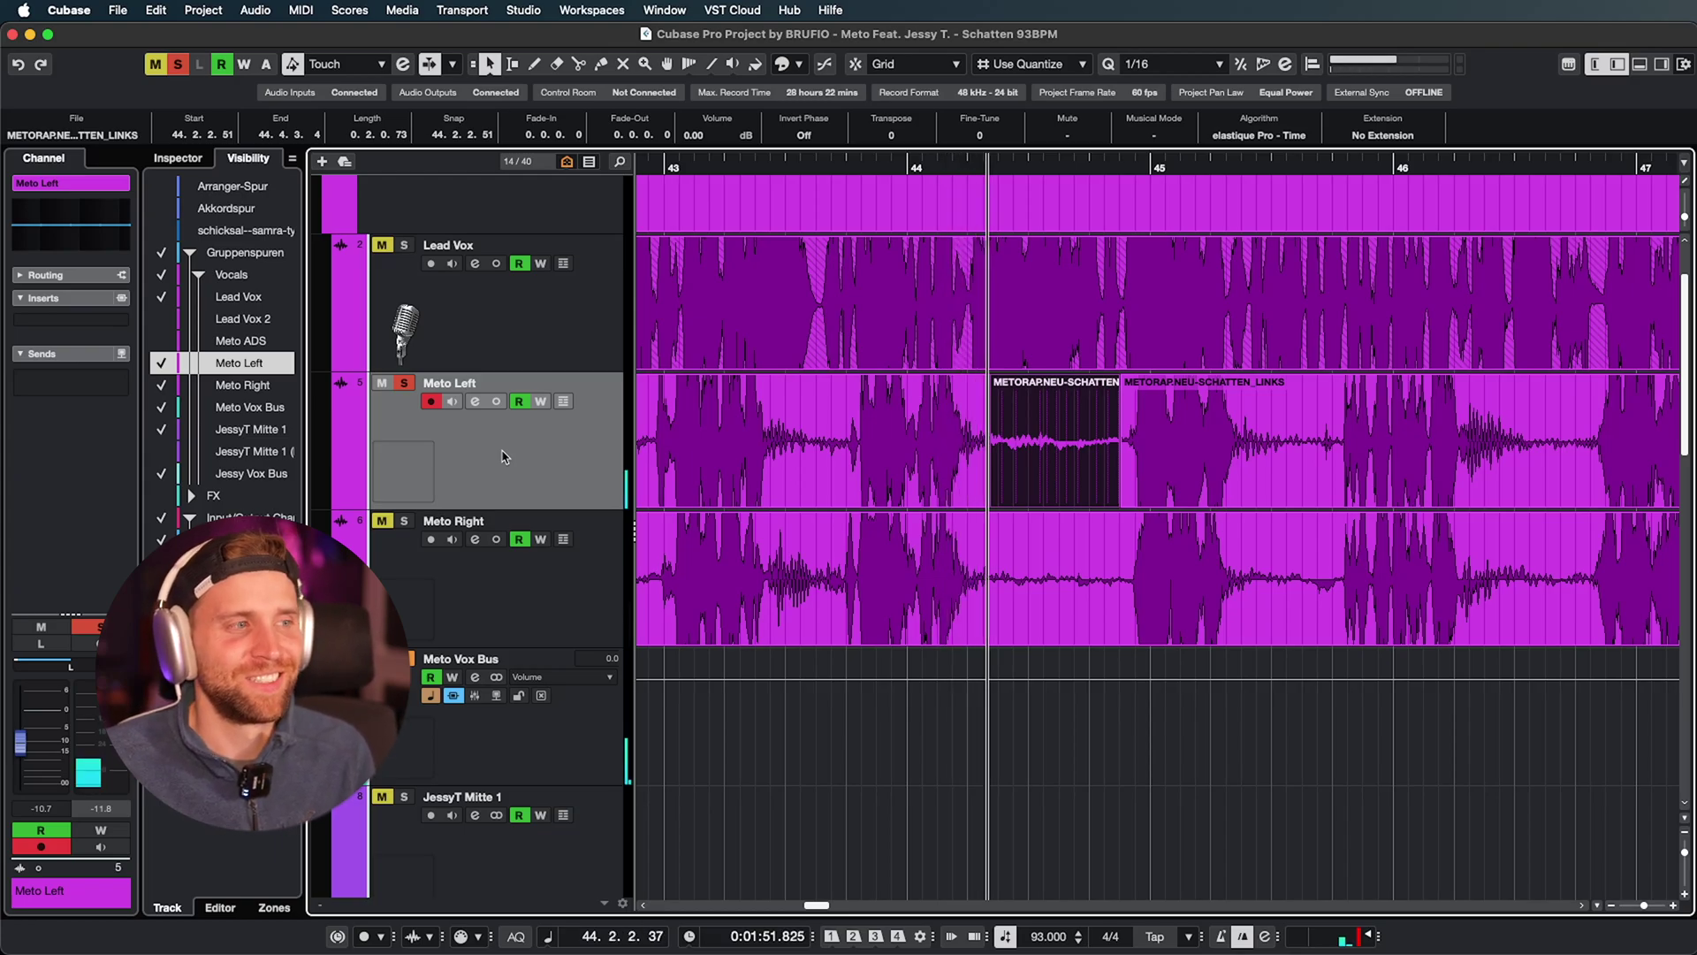
key(space)
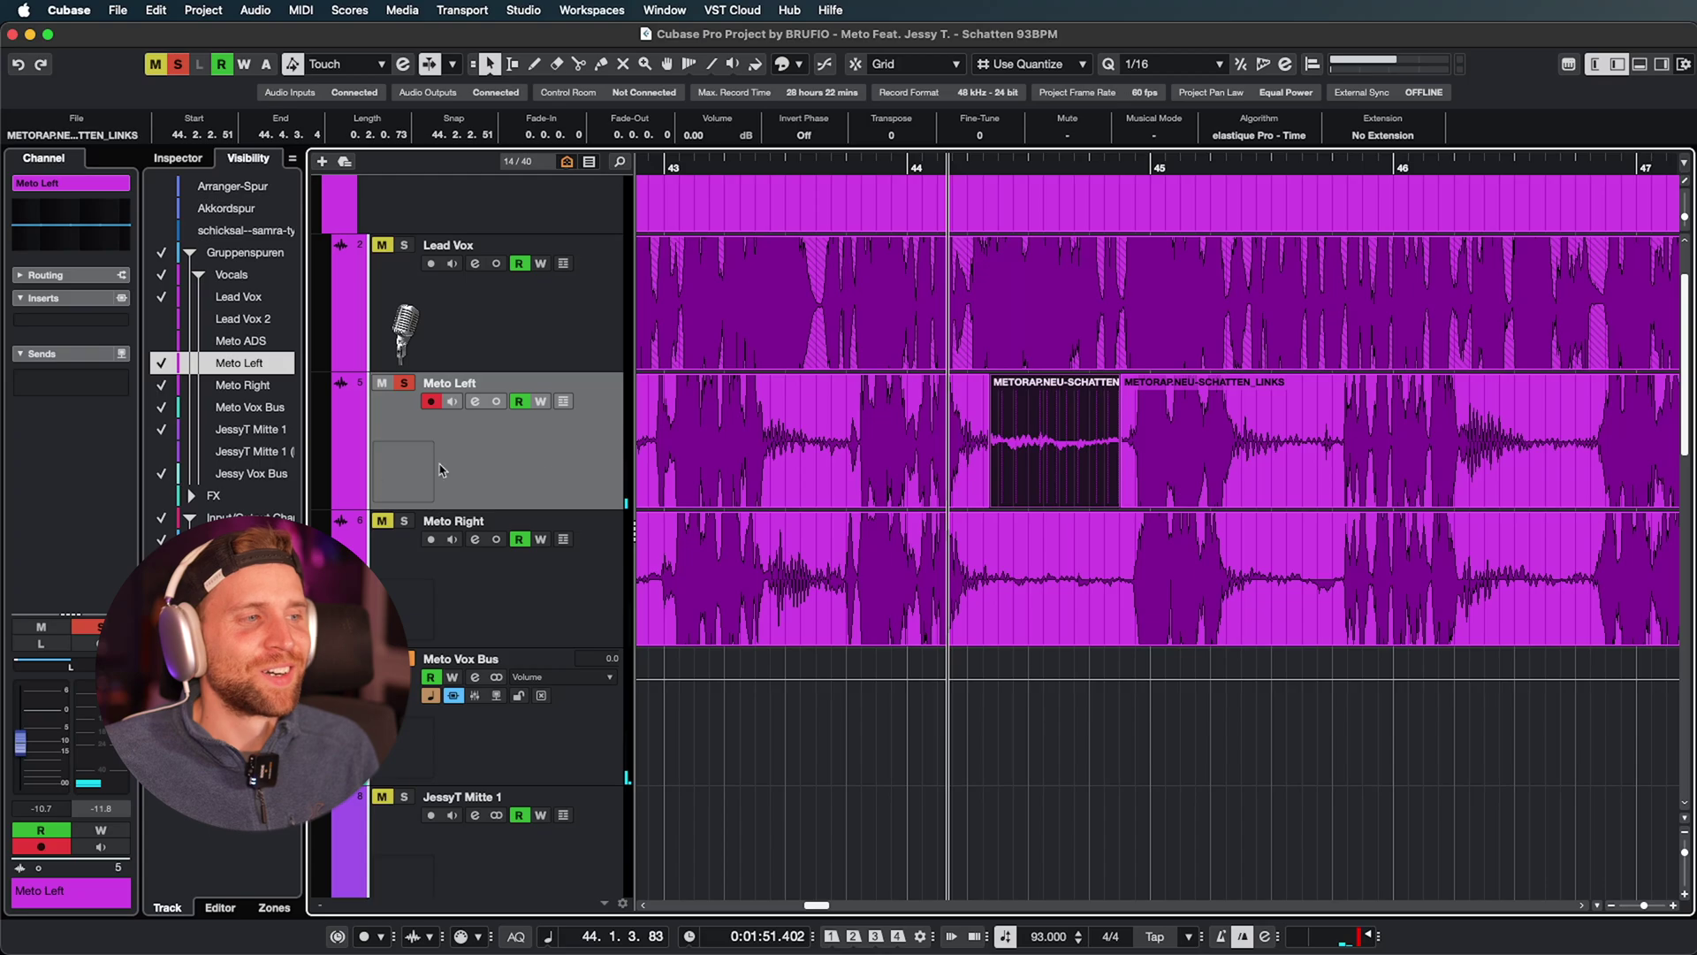
Step: Select all the clips on the Meto Left track between bars 33 and 49
click(1087, 737)
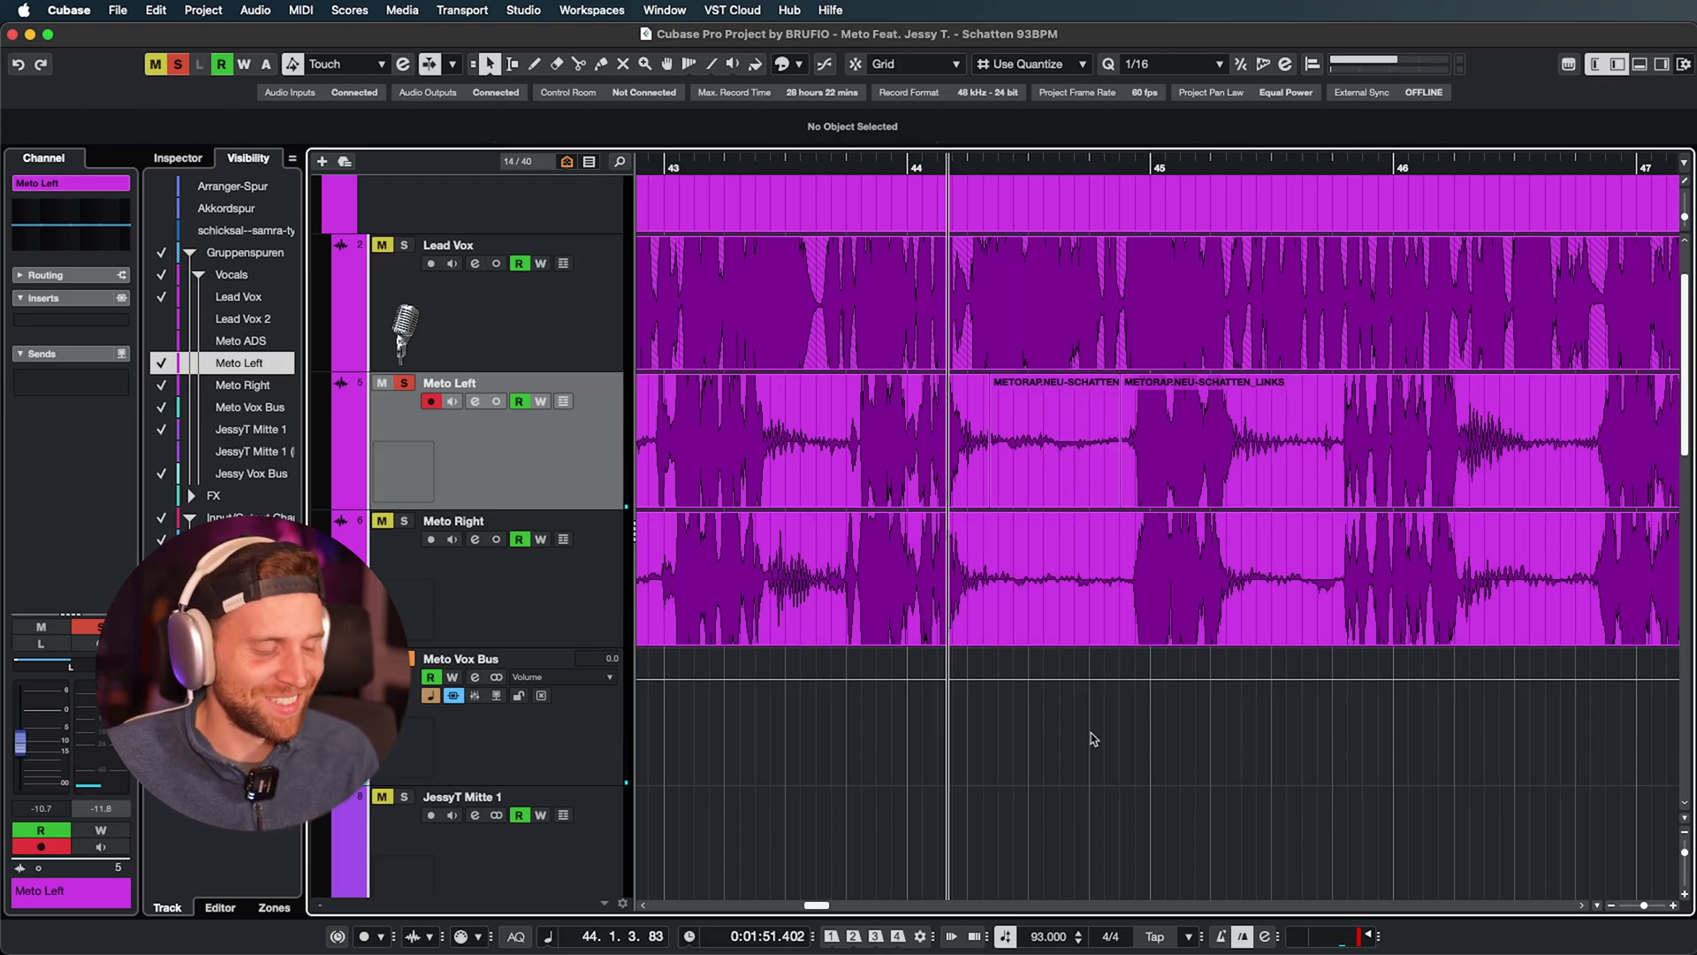
key(g)
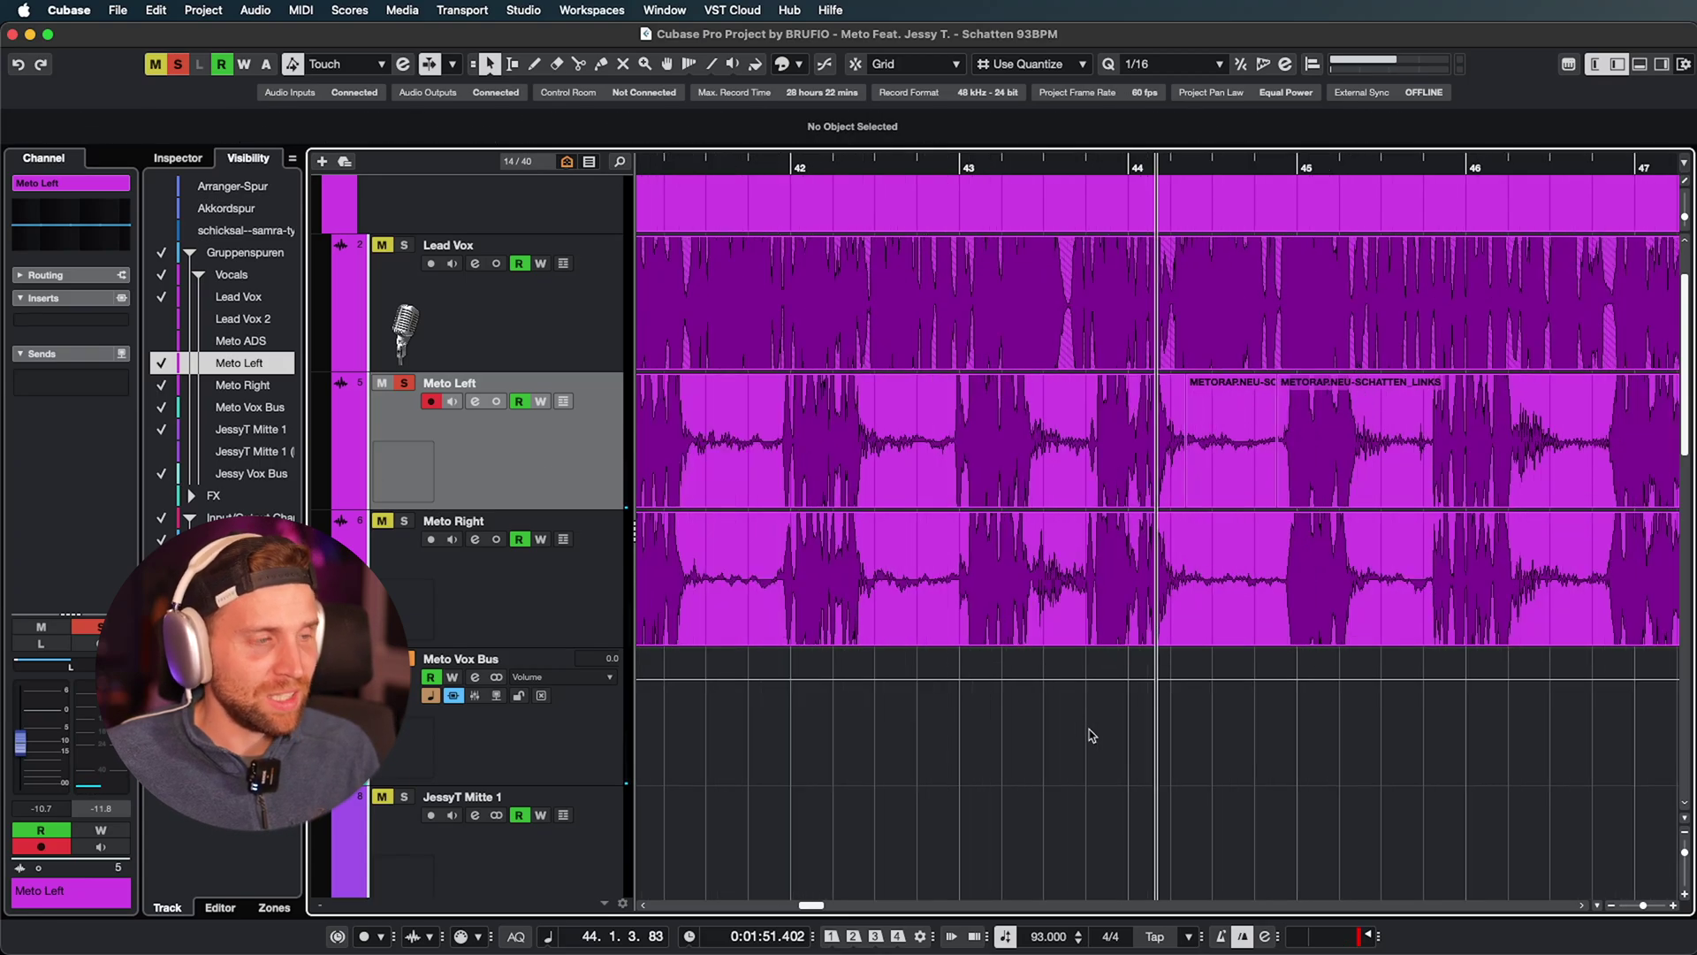
key(g)
key(g)
click(1256, 431)
key(g)
key(g)
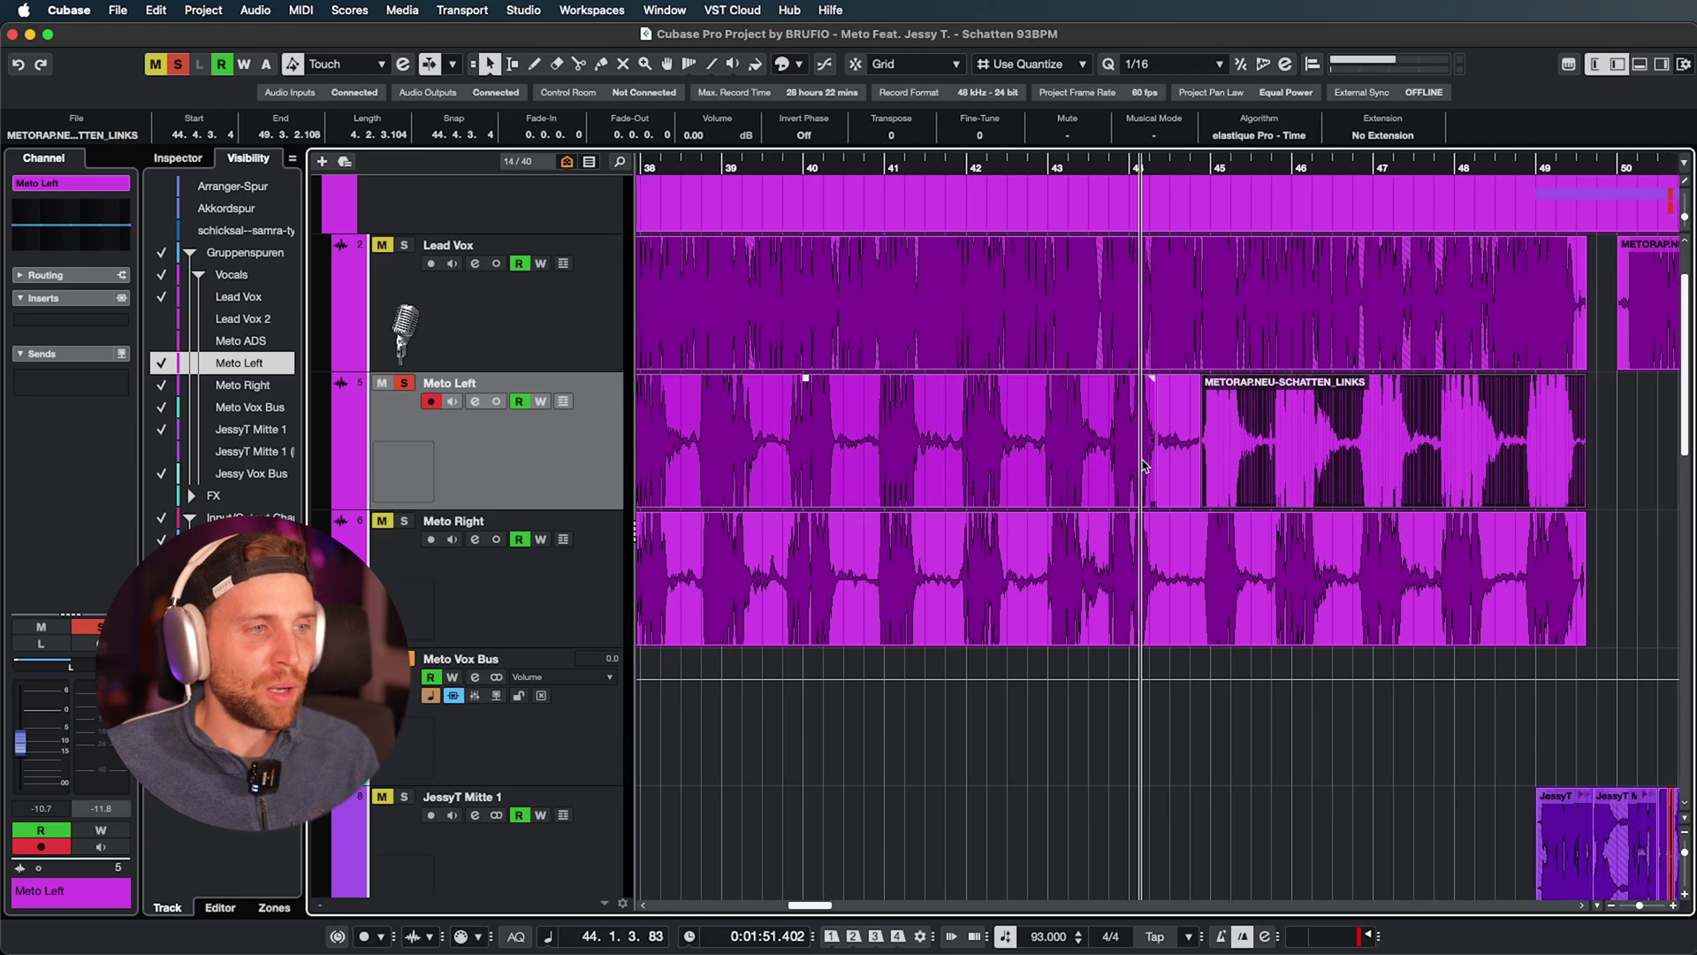
key(g)
key(g)
key(g)
scroll(1138, 482, left, 3)
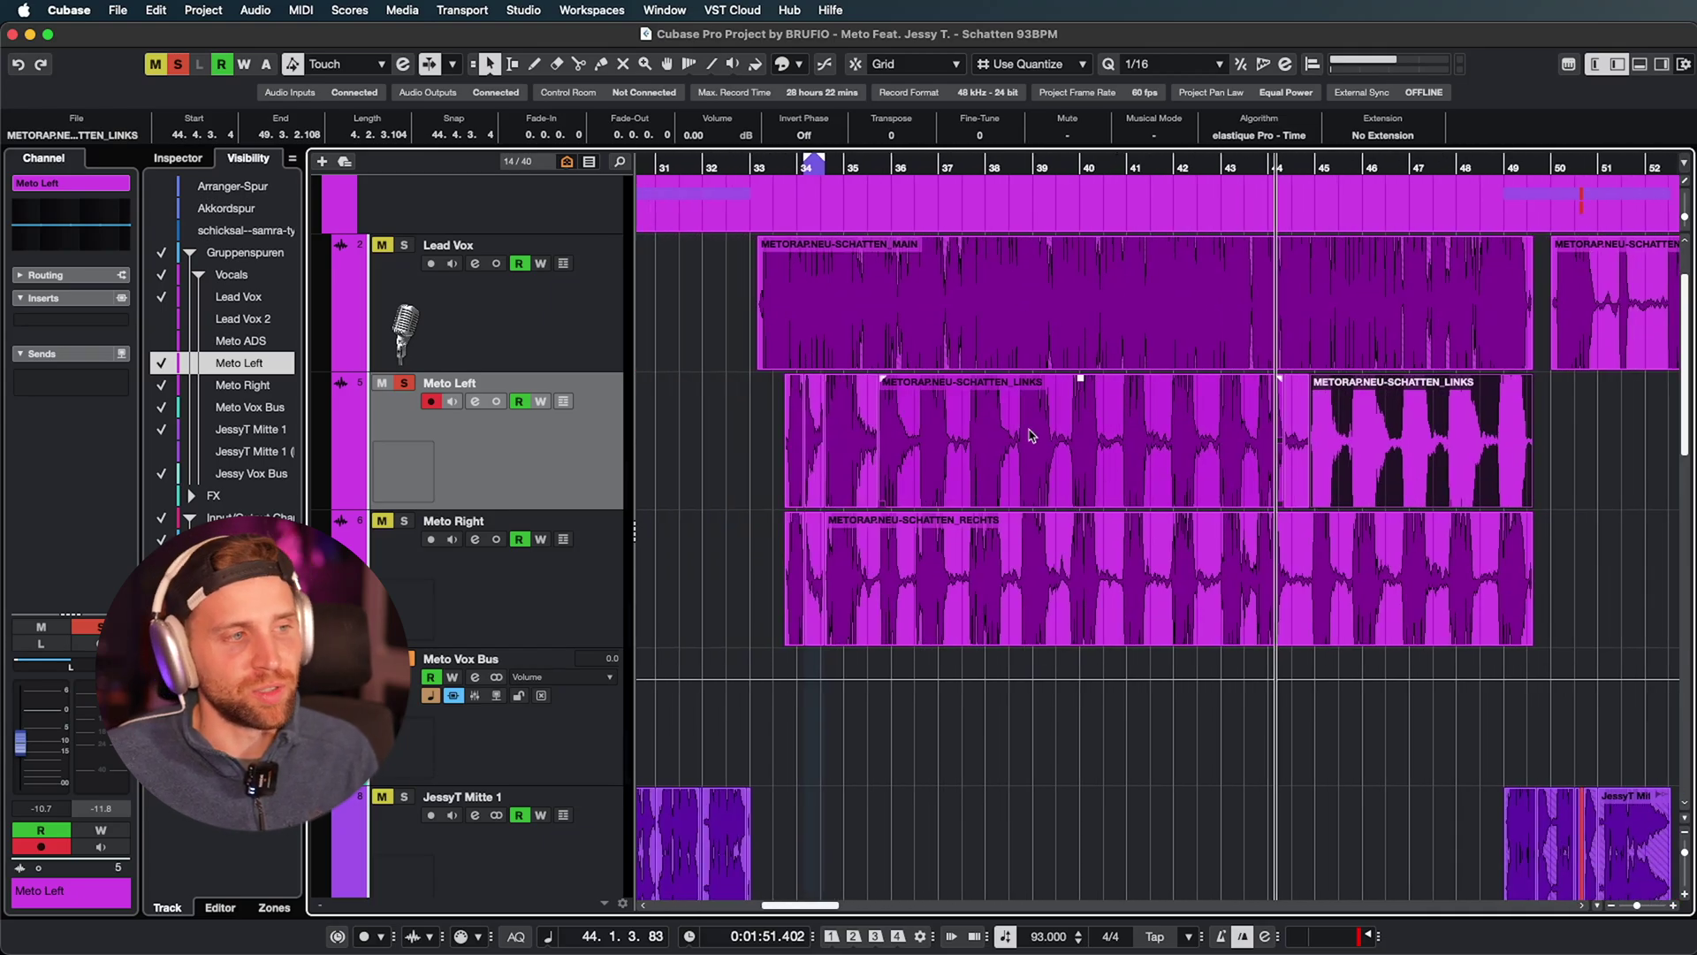
click(1031, 435)
drag(1604, 407, 767, 448)
click(768, 449)
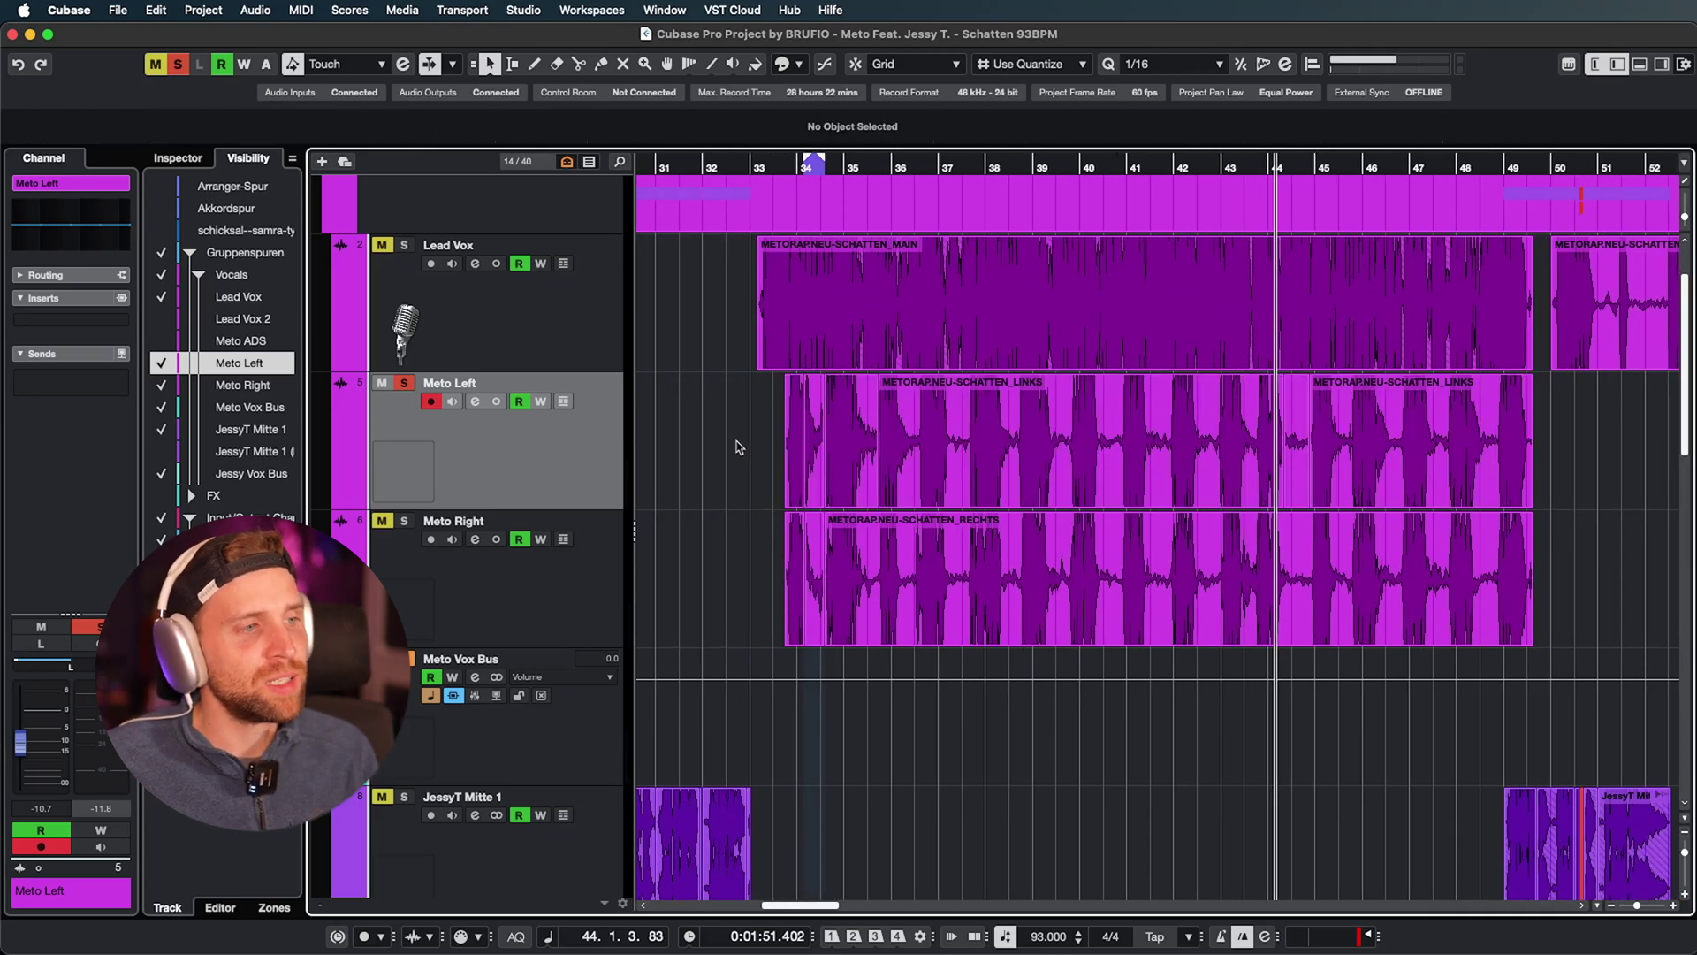
drag(1554, 445, 1554, 446)
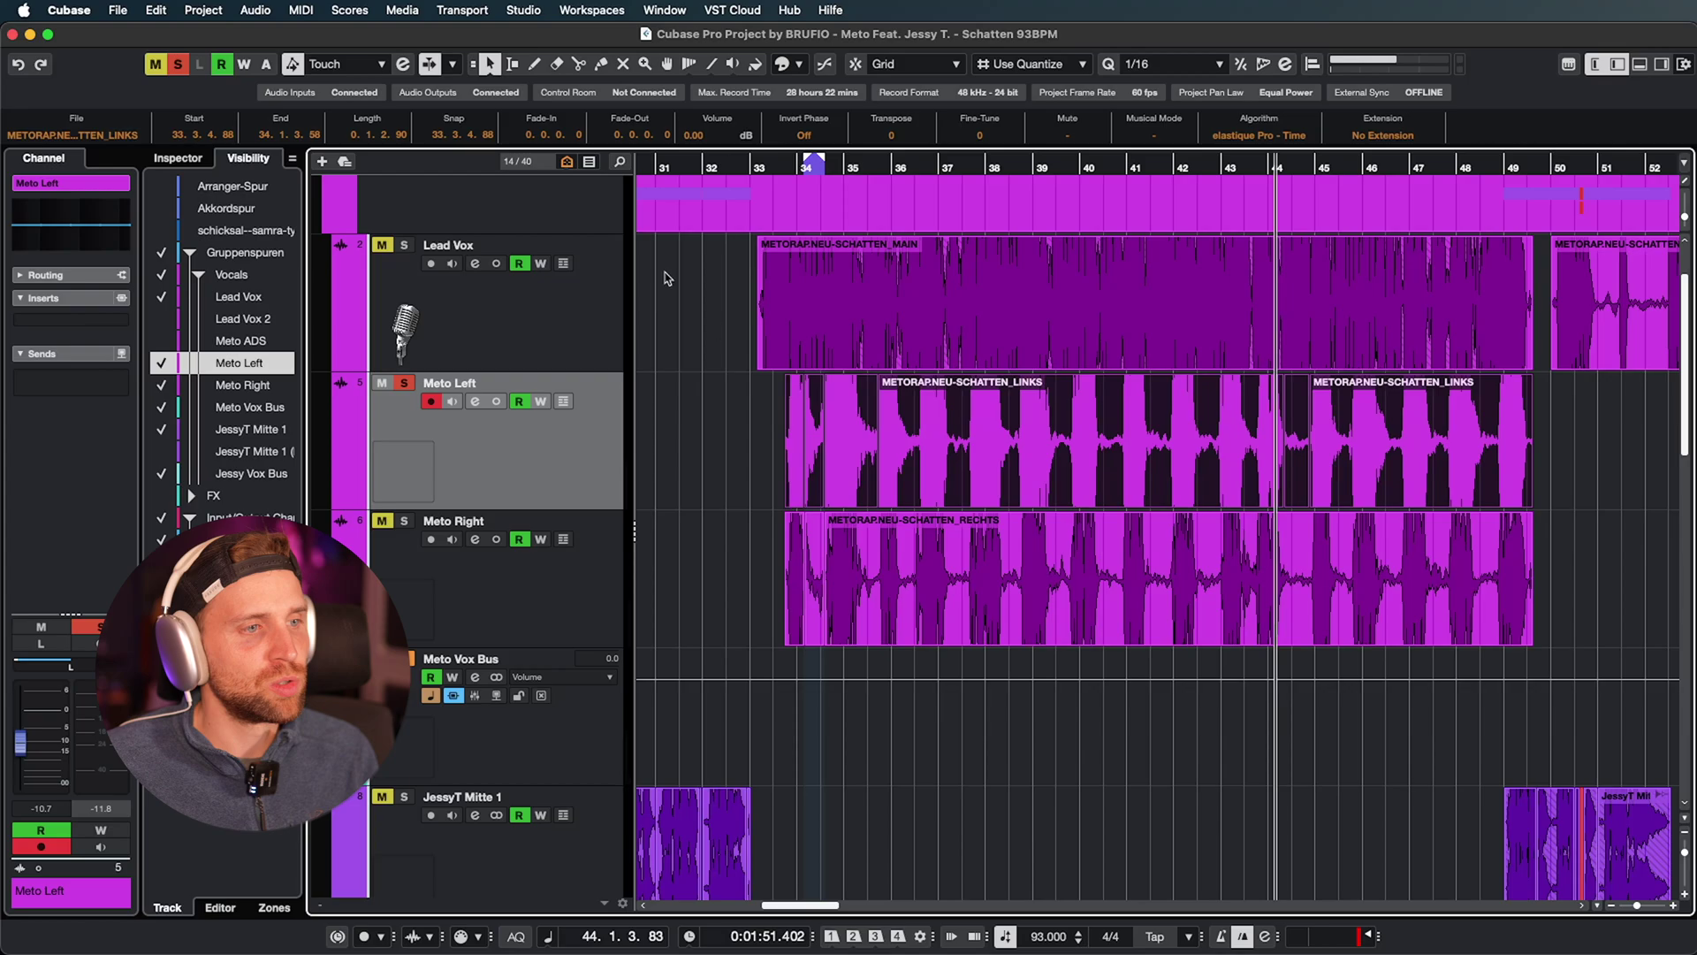
click(266, 15)
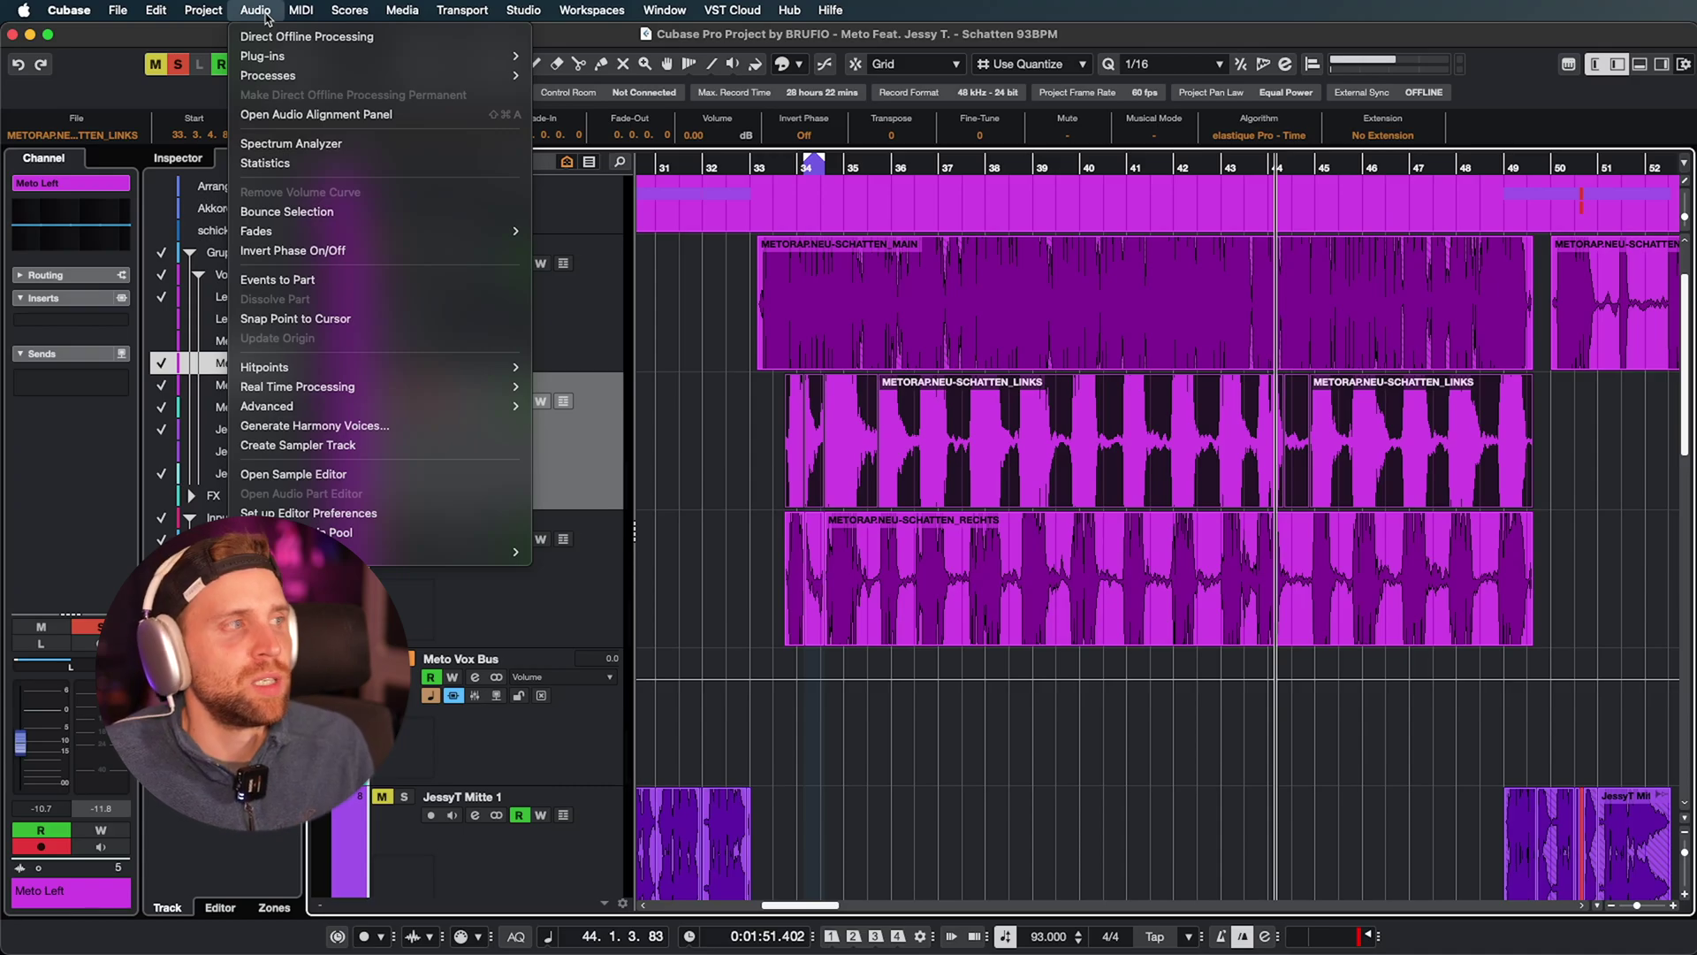
mouse_move(277, 64)
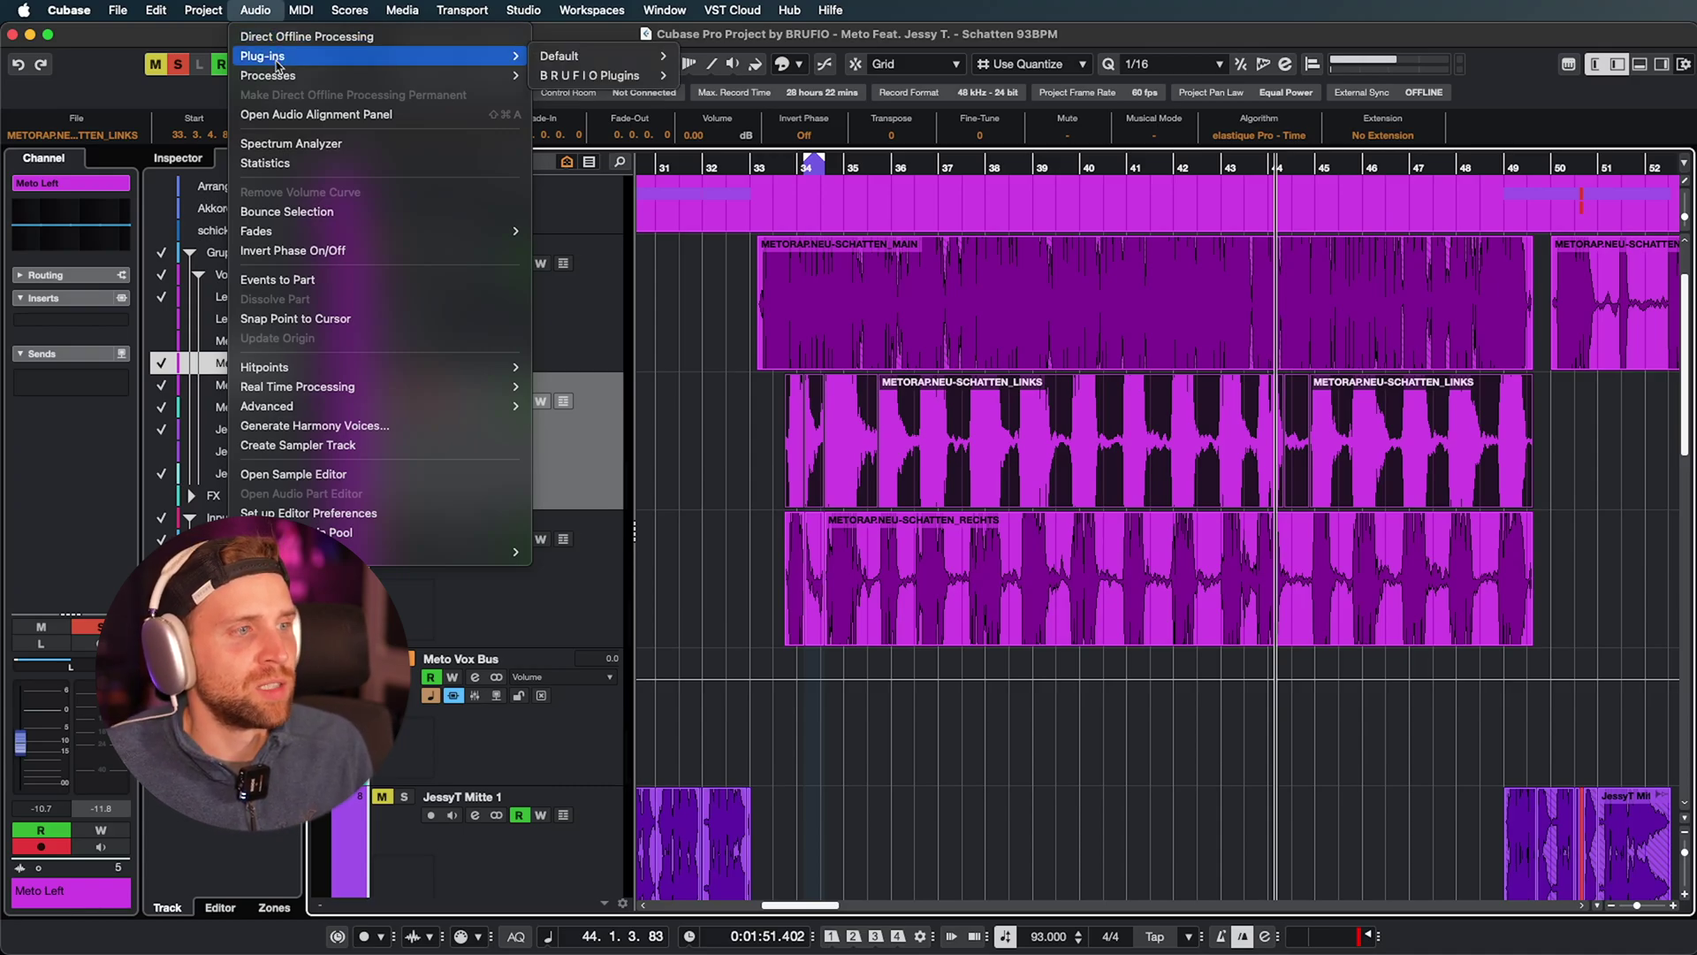
click(757, 451)
click(757, 452)
drag(742, 419, 1383, 432)
scroll(1264, 442, right, 5)
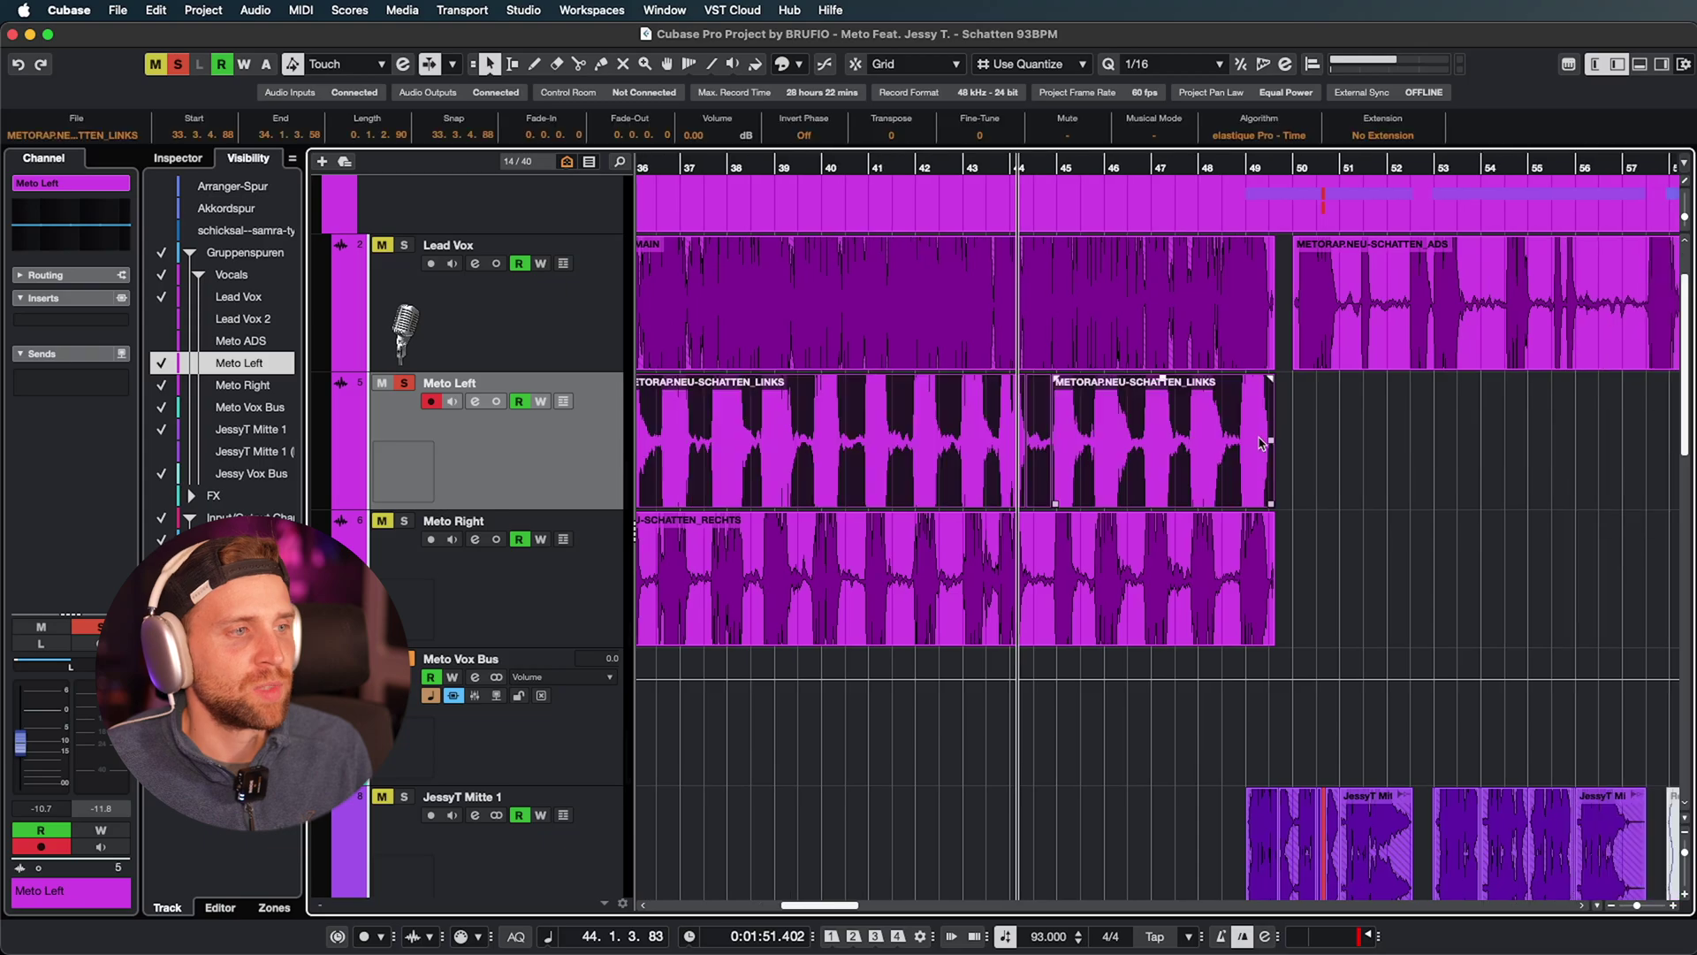
Step: Strip the silence from the selected Meto Left audio using Detect Silence with an open threshold of -21 dB and close threshold of -29 dB
scroll(1262, 444, left, 10)
scroll(1262, 445, right, 5)
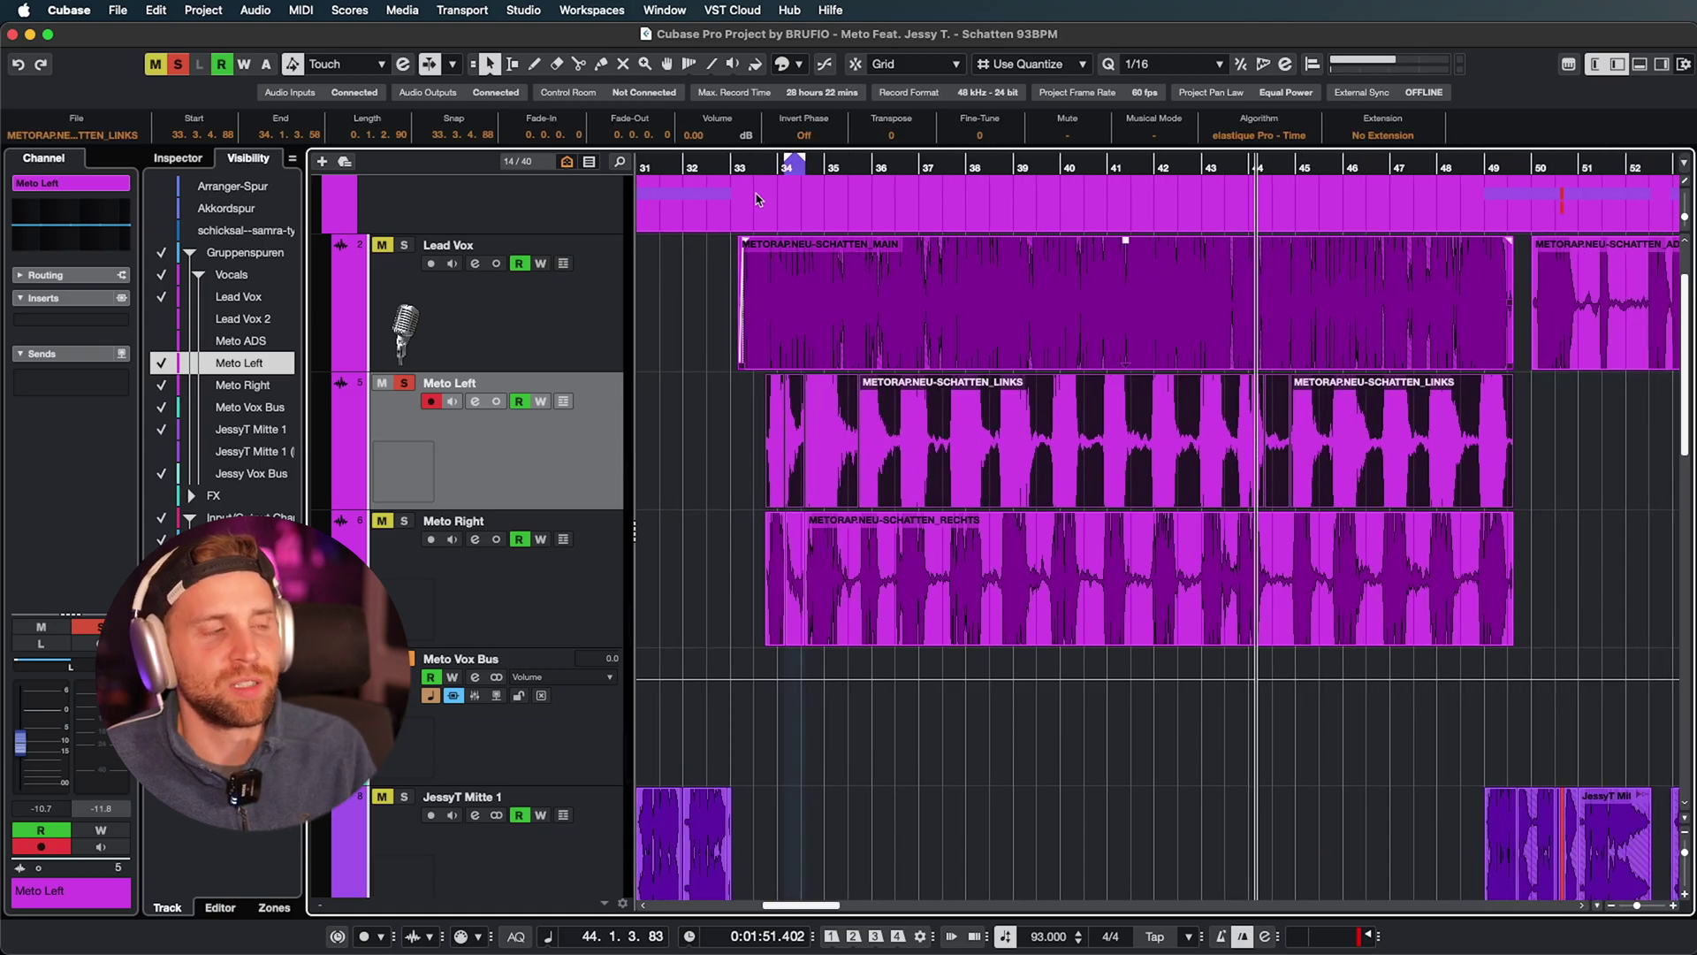
click(255, 9)
mouse_move(371, 407)
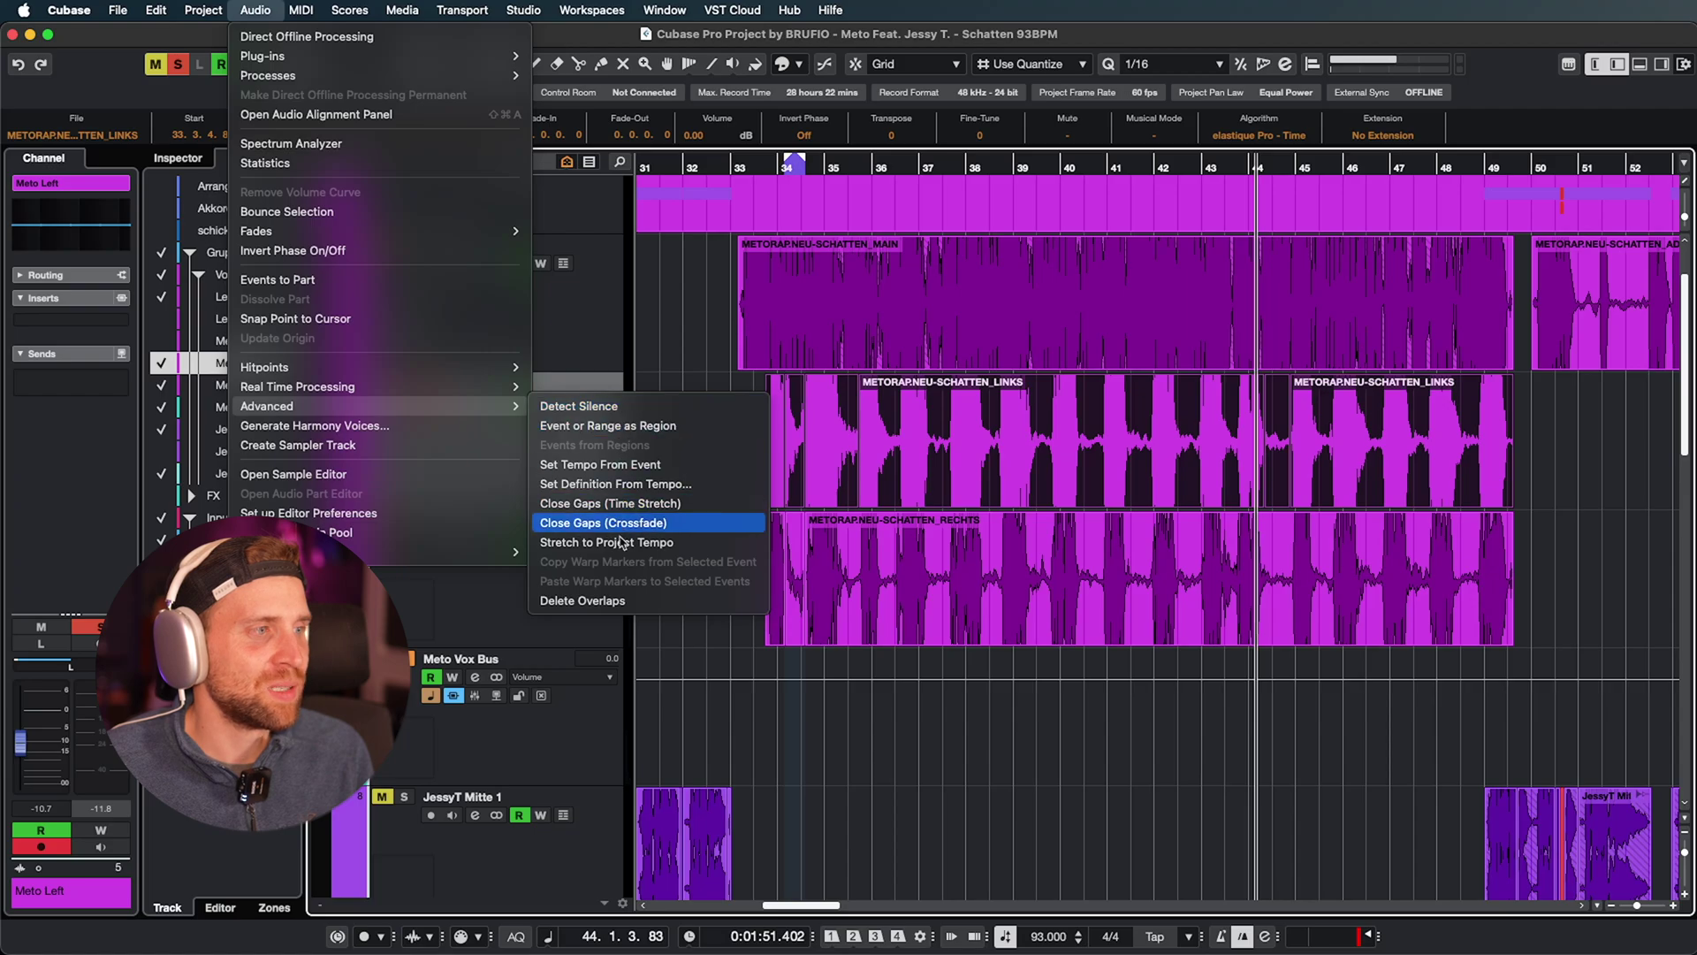
click(560, 407)
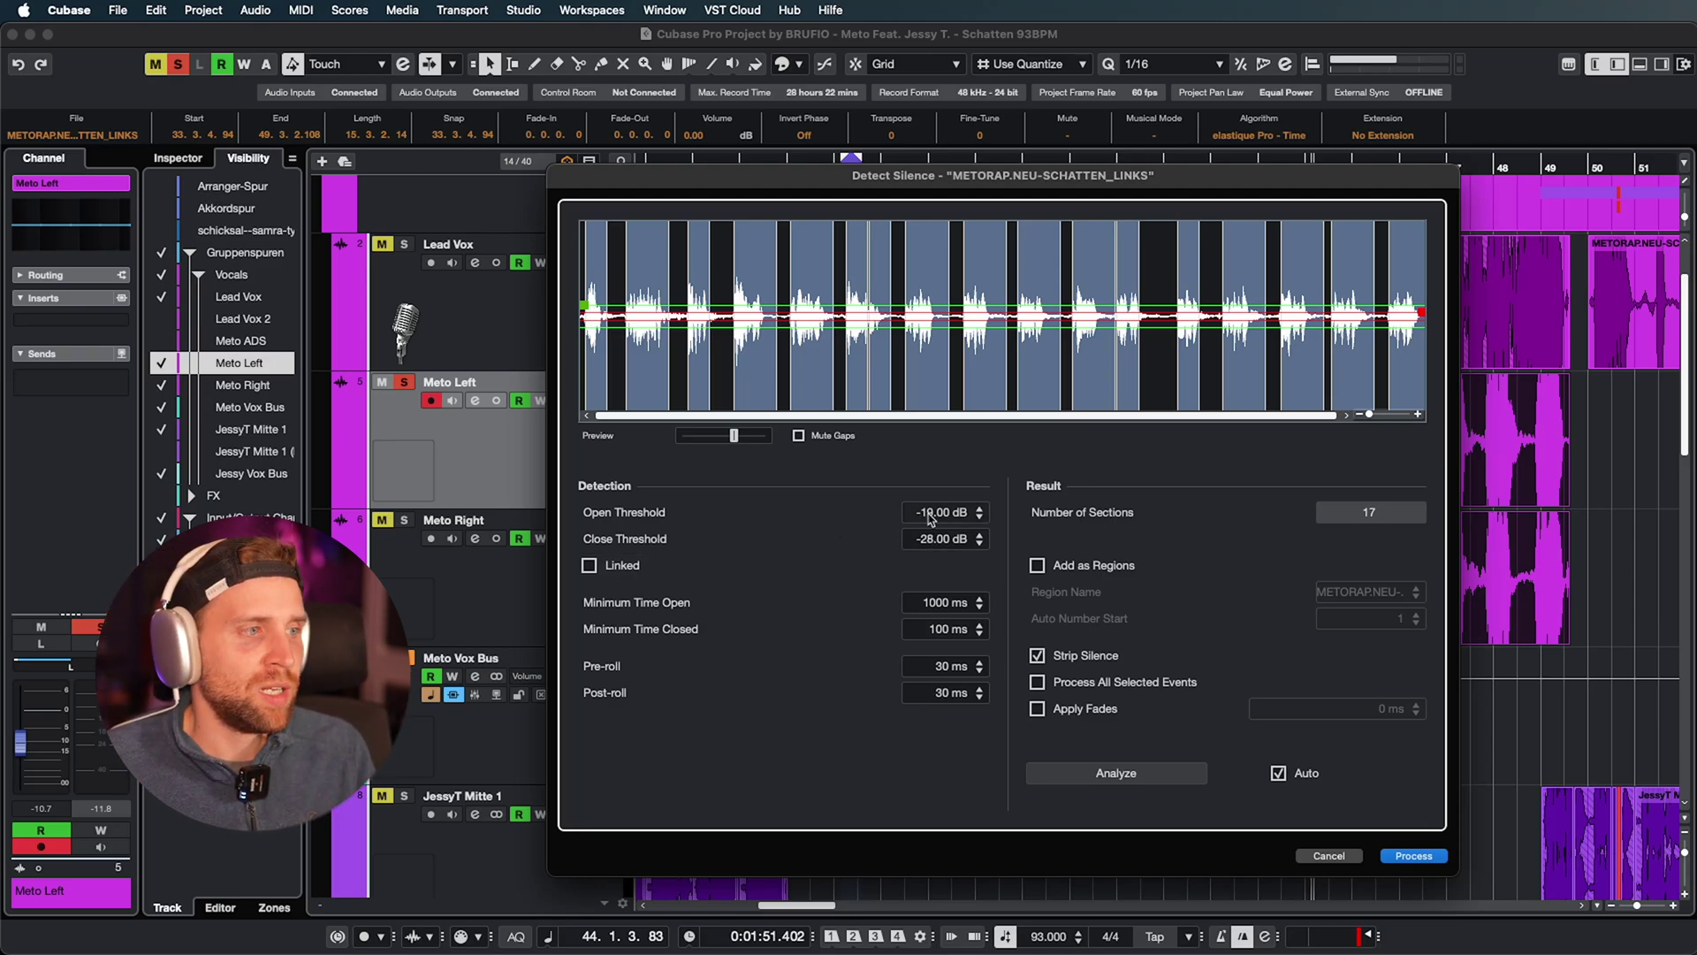
scroll(933, 517, up, 3)
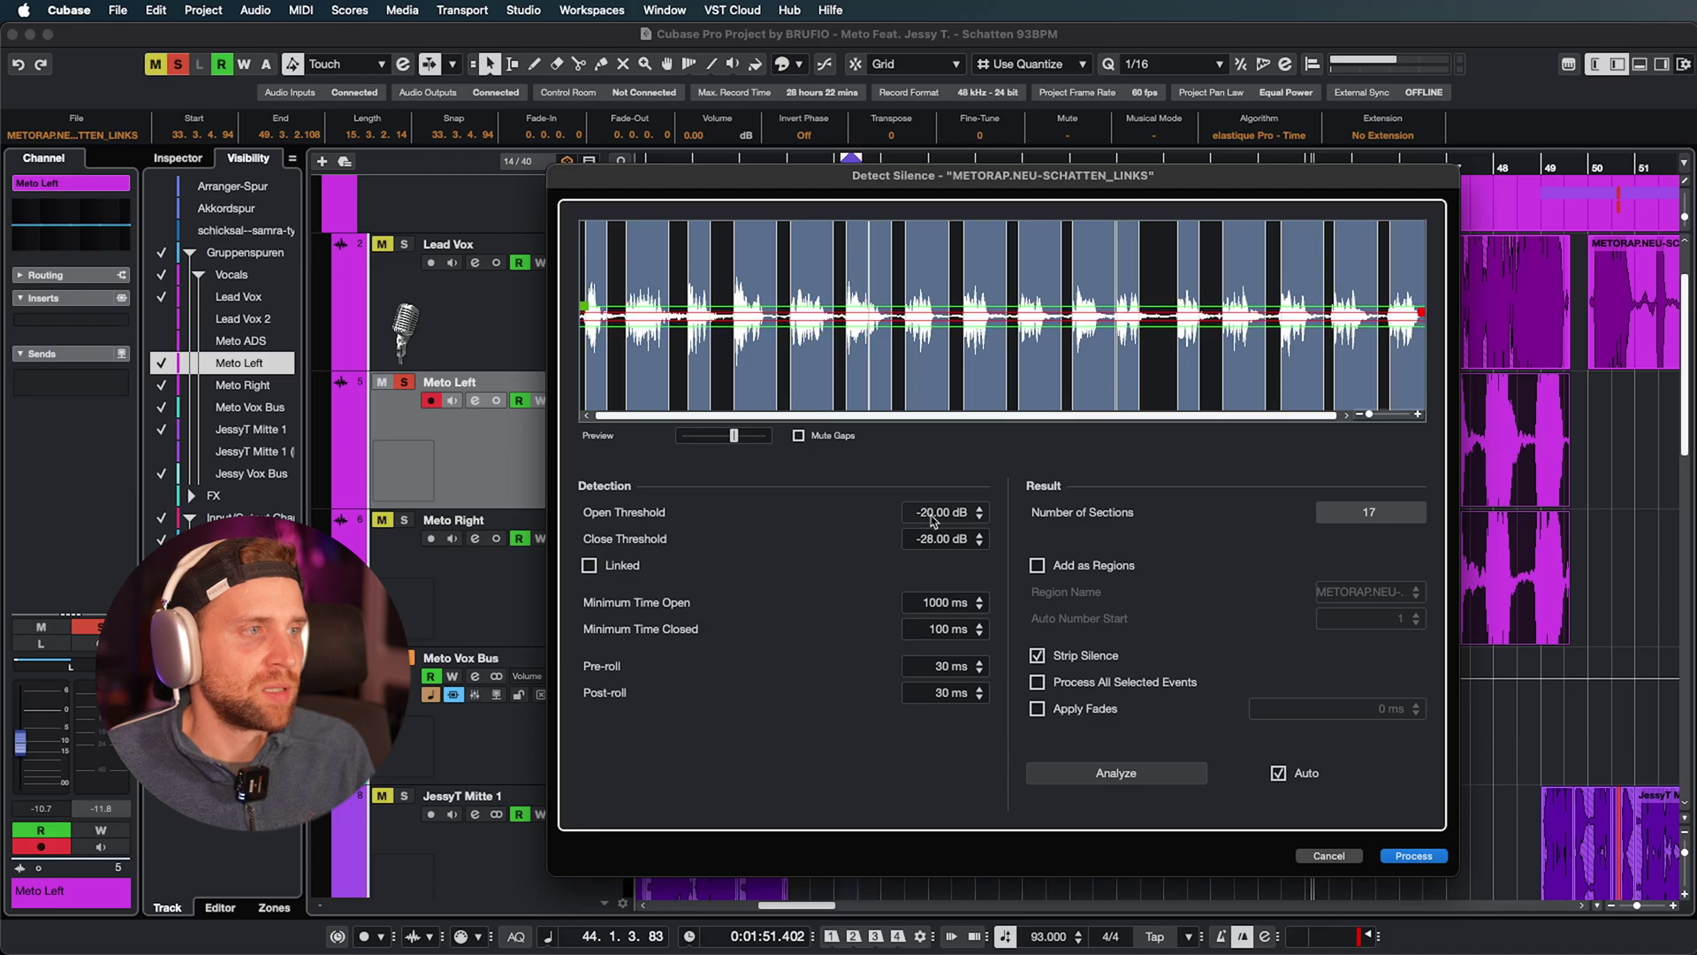
scroll(934, 517, down, 1)
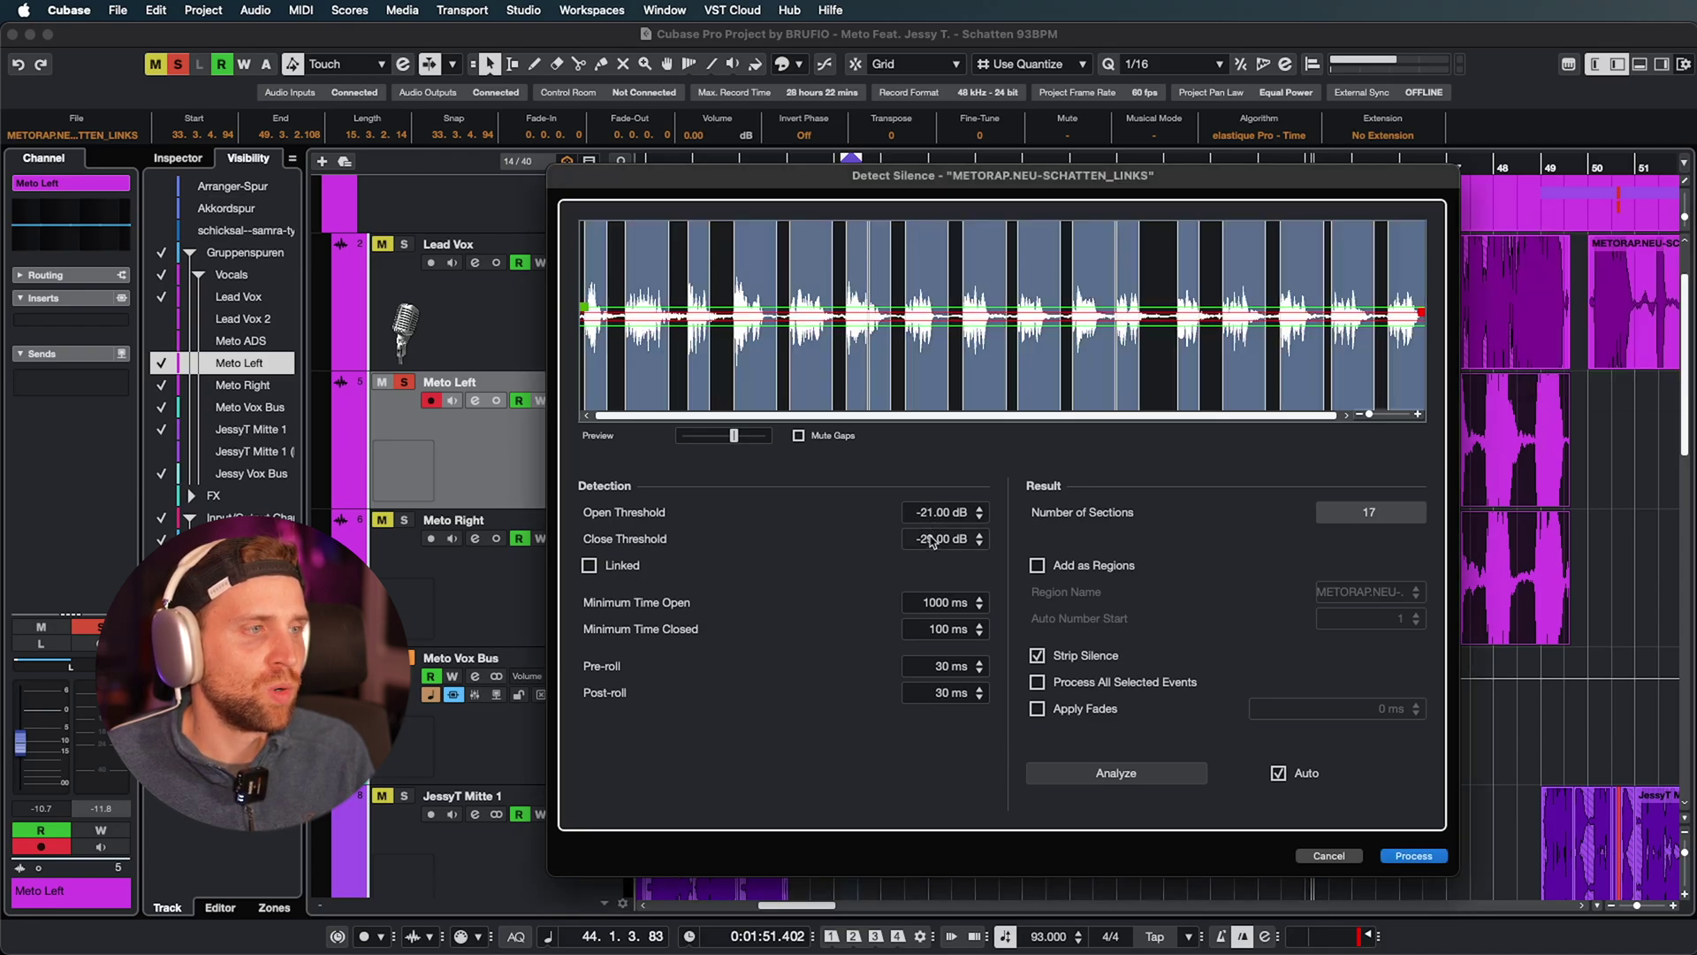
click(1415, 854)
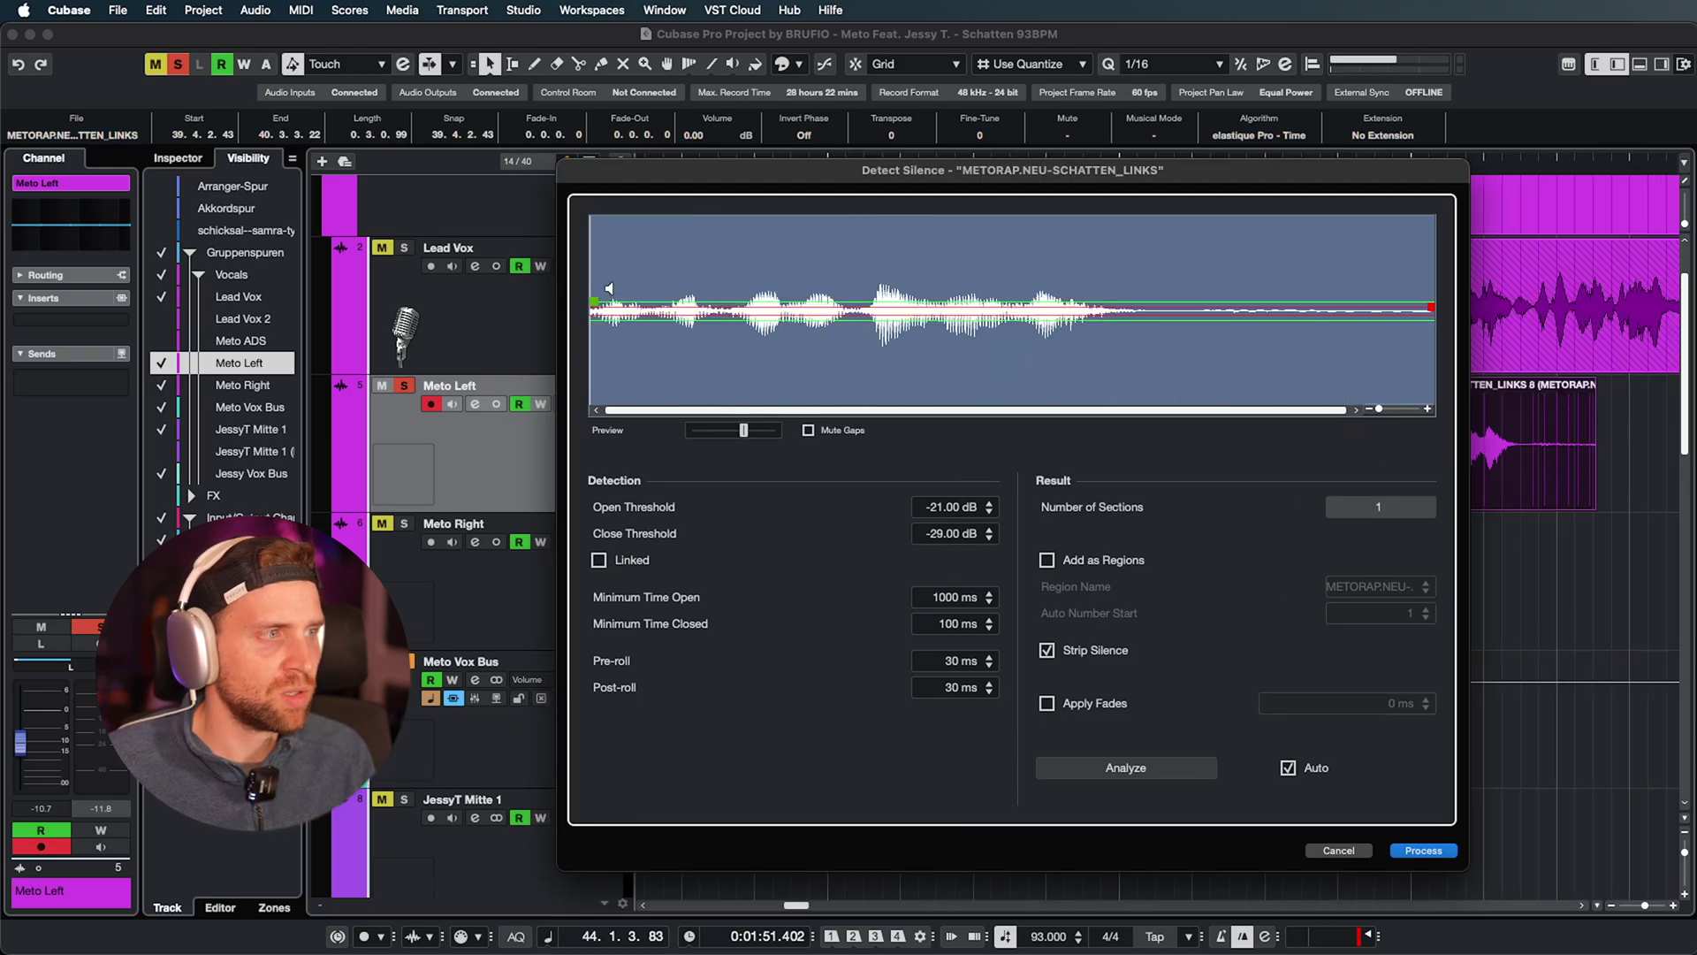
Step: Strip the silence from the Meto Left clip around bar 41 with an open threshold of -16.81 dB and close threshold of -26.83 dB
click(609, 288)
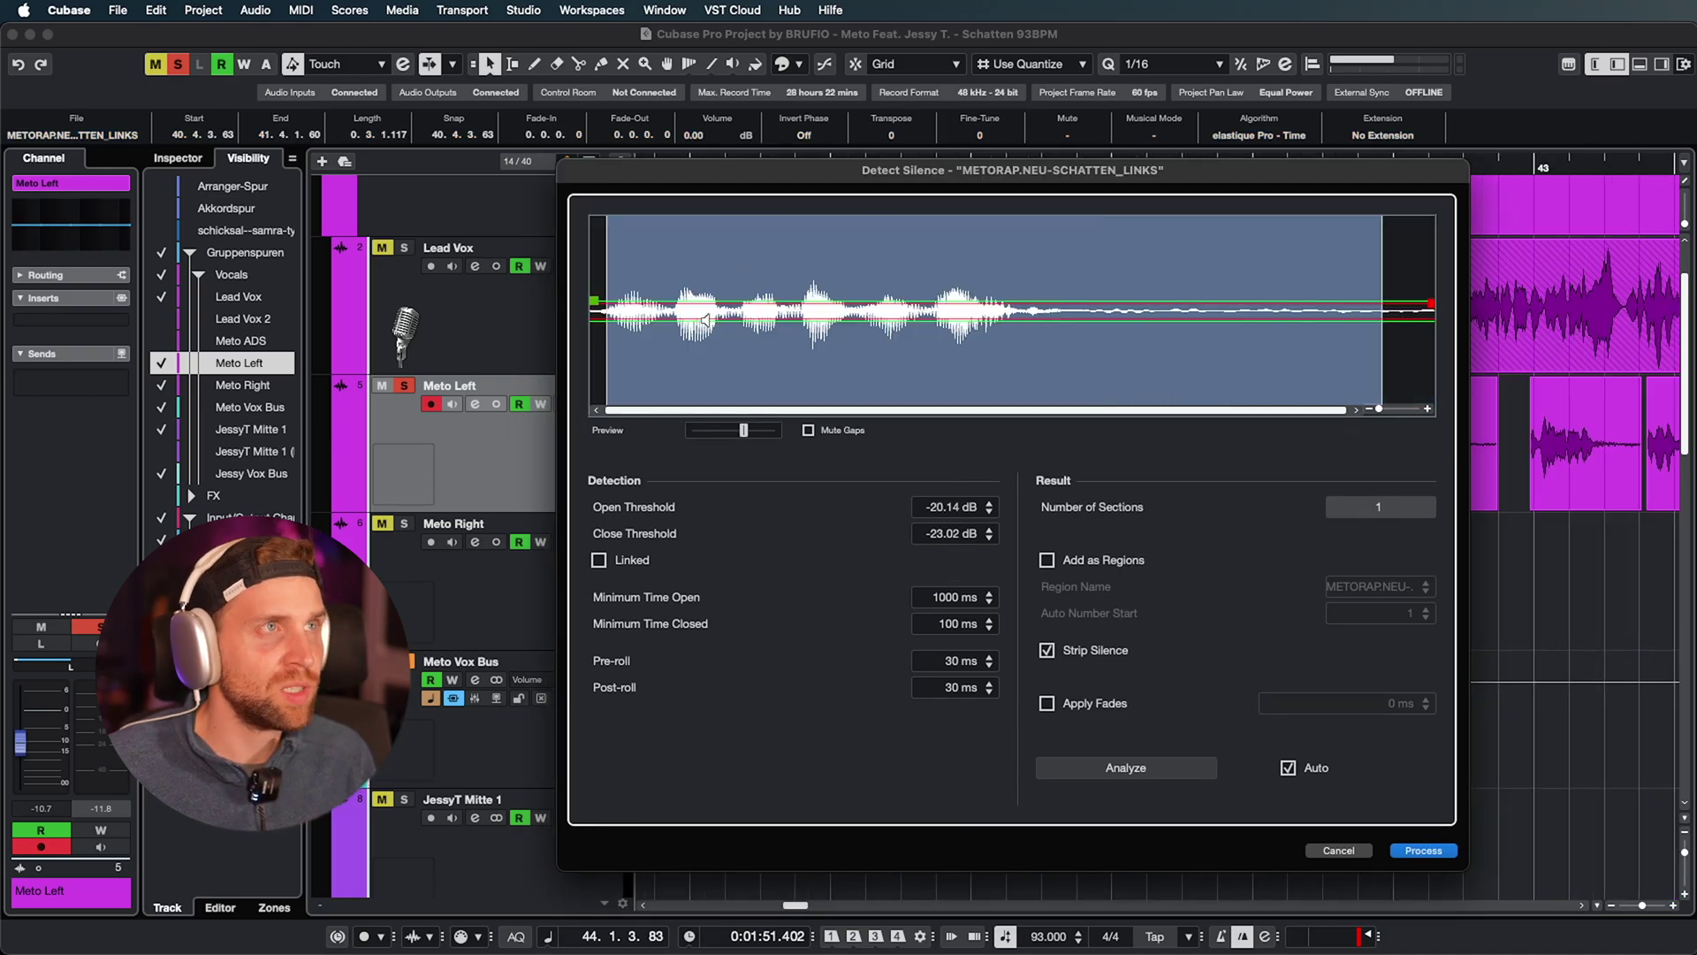
mouse_move(944, 509)
mouse_down()
mouse_move(945, 482)
mouse_move(936, 525)
mouse_up()
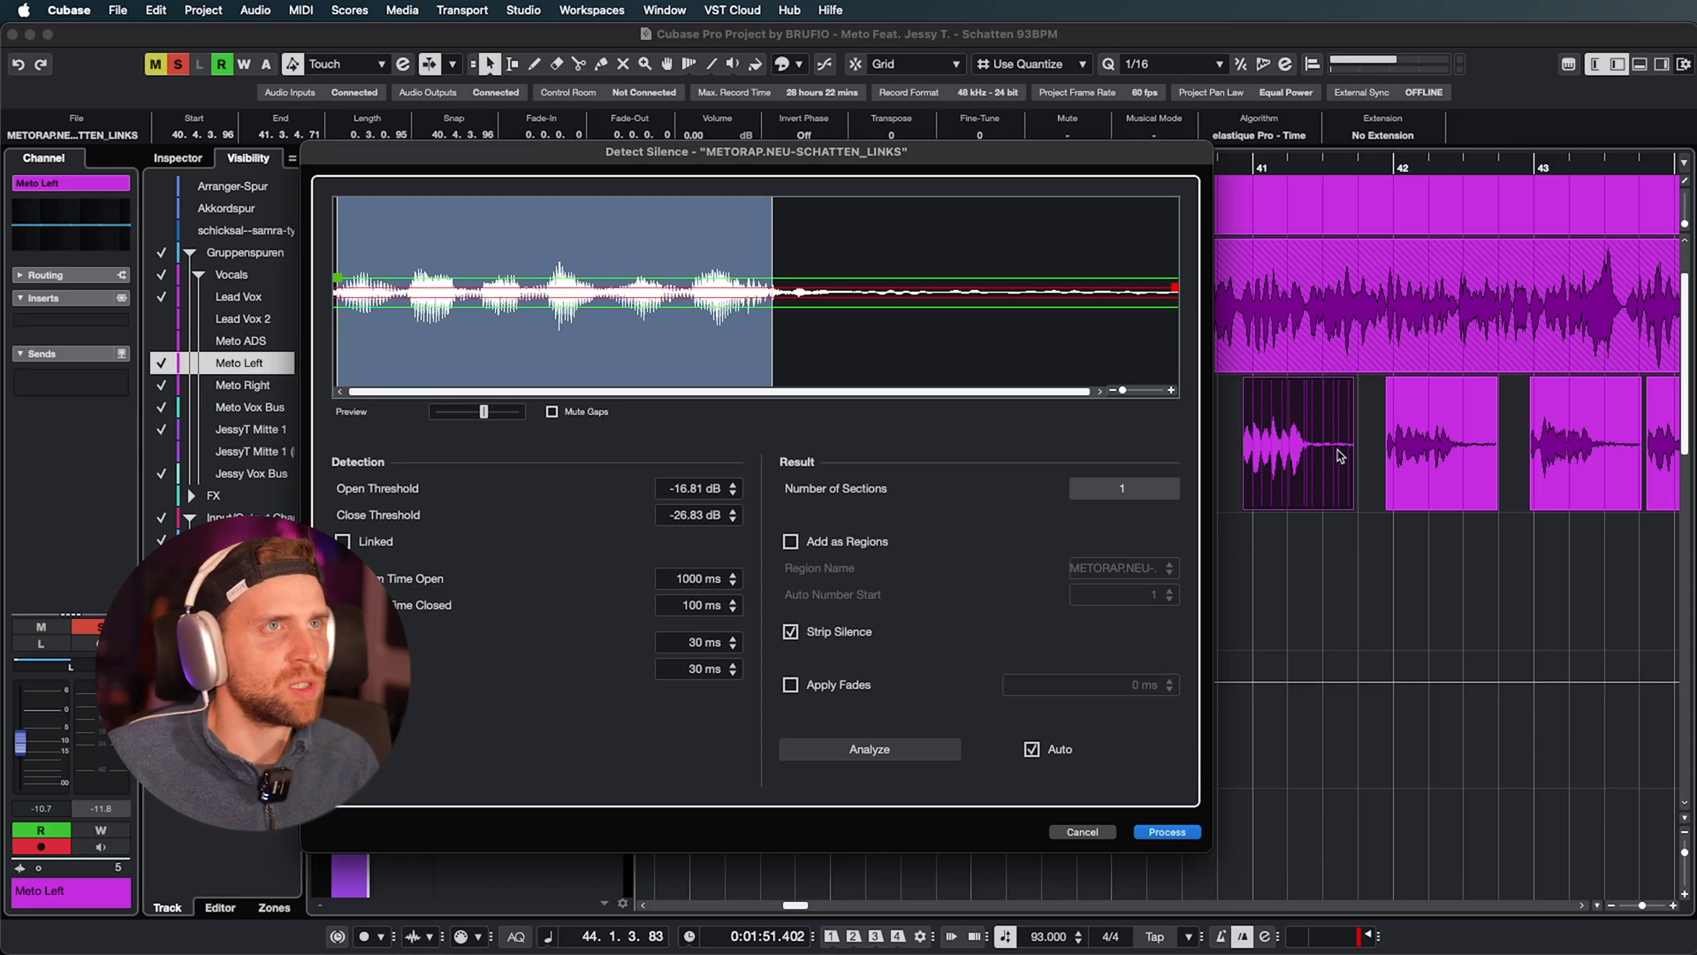
click(1167, 832)
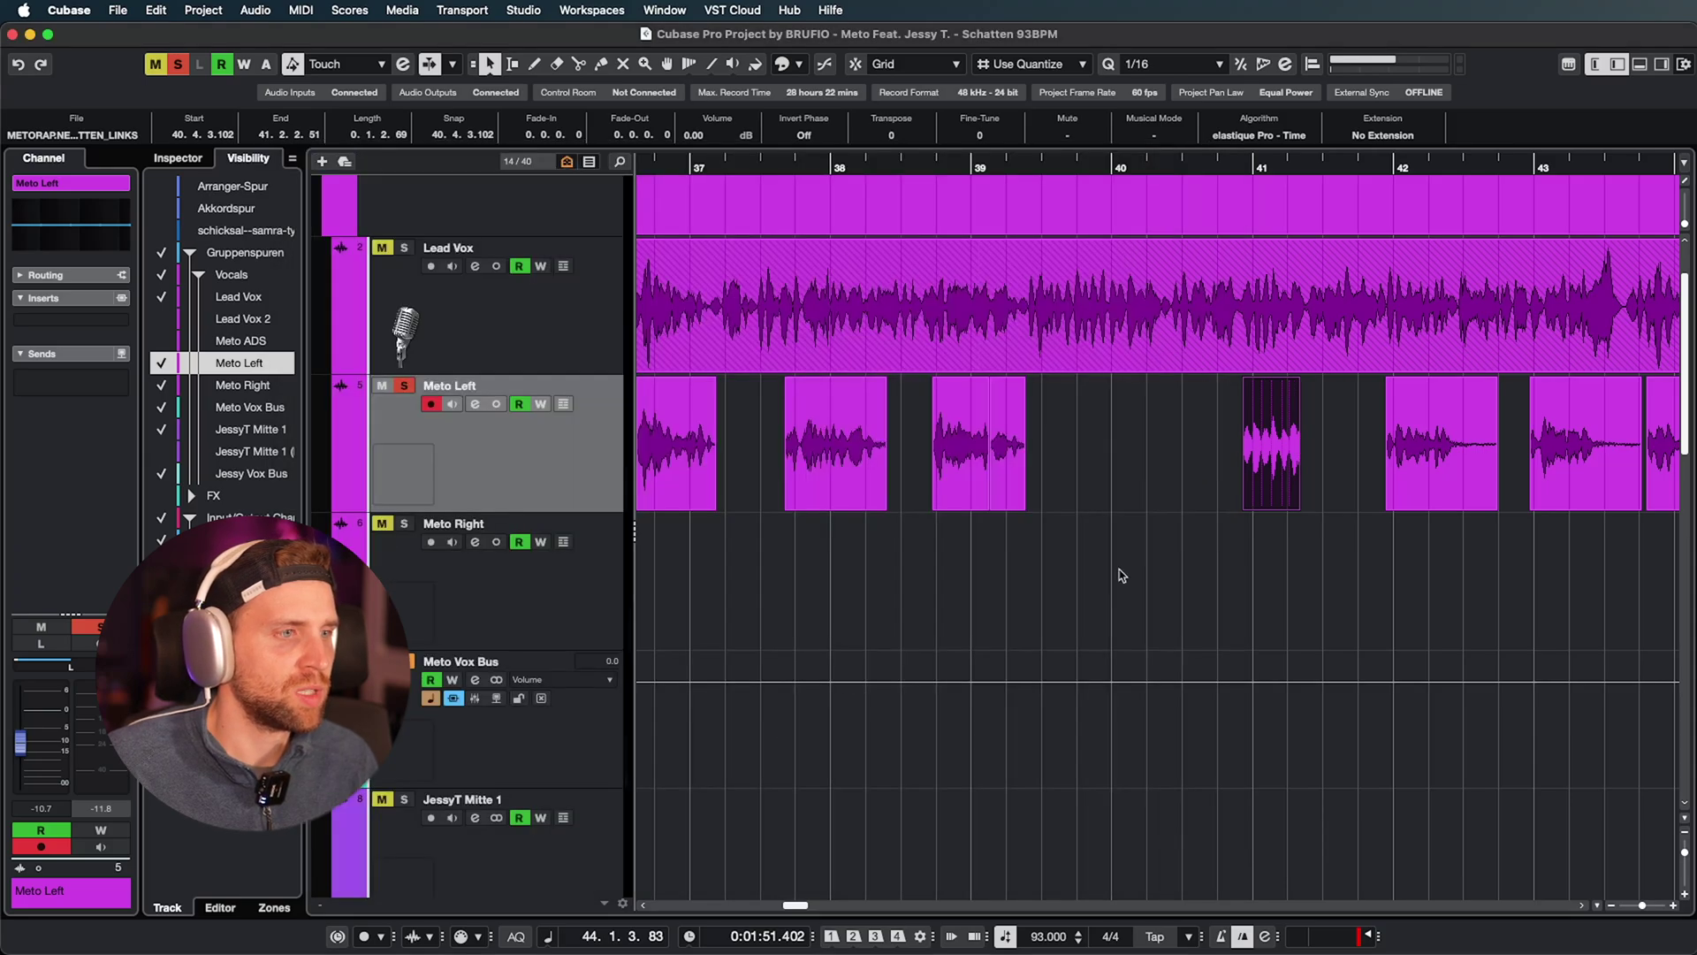
Step: Extend the end of the stripped Meto Left clip at bar 41 slightly so the phrase's tail is not cut off
click(1292, 531)
click(1288, 493)
key(h)
key(h)
key(h)
key(h)
key(h)
key(h)
key(h)
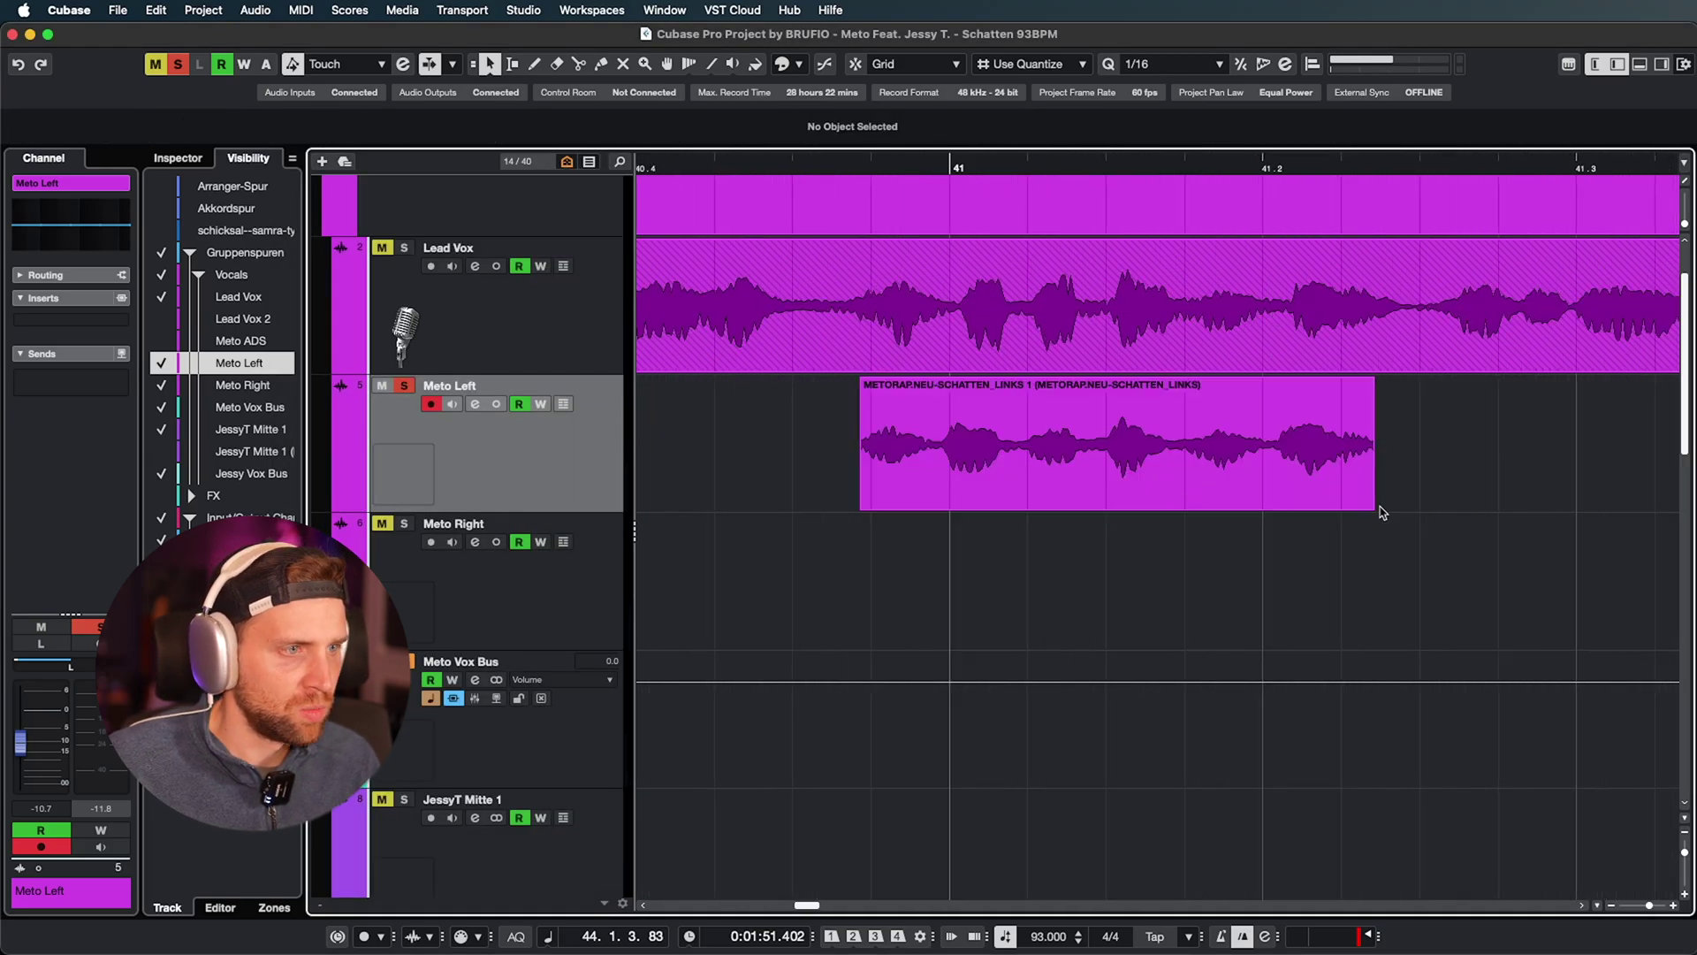
mouse_move(1373, 507)
mouse_down()
mouse_move(1424, 507)
mouse_move(1384, 519)
mouse_move(1405, 519)
mouse_up()
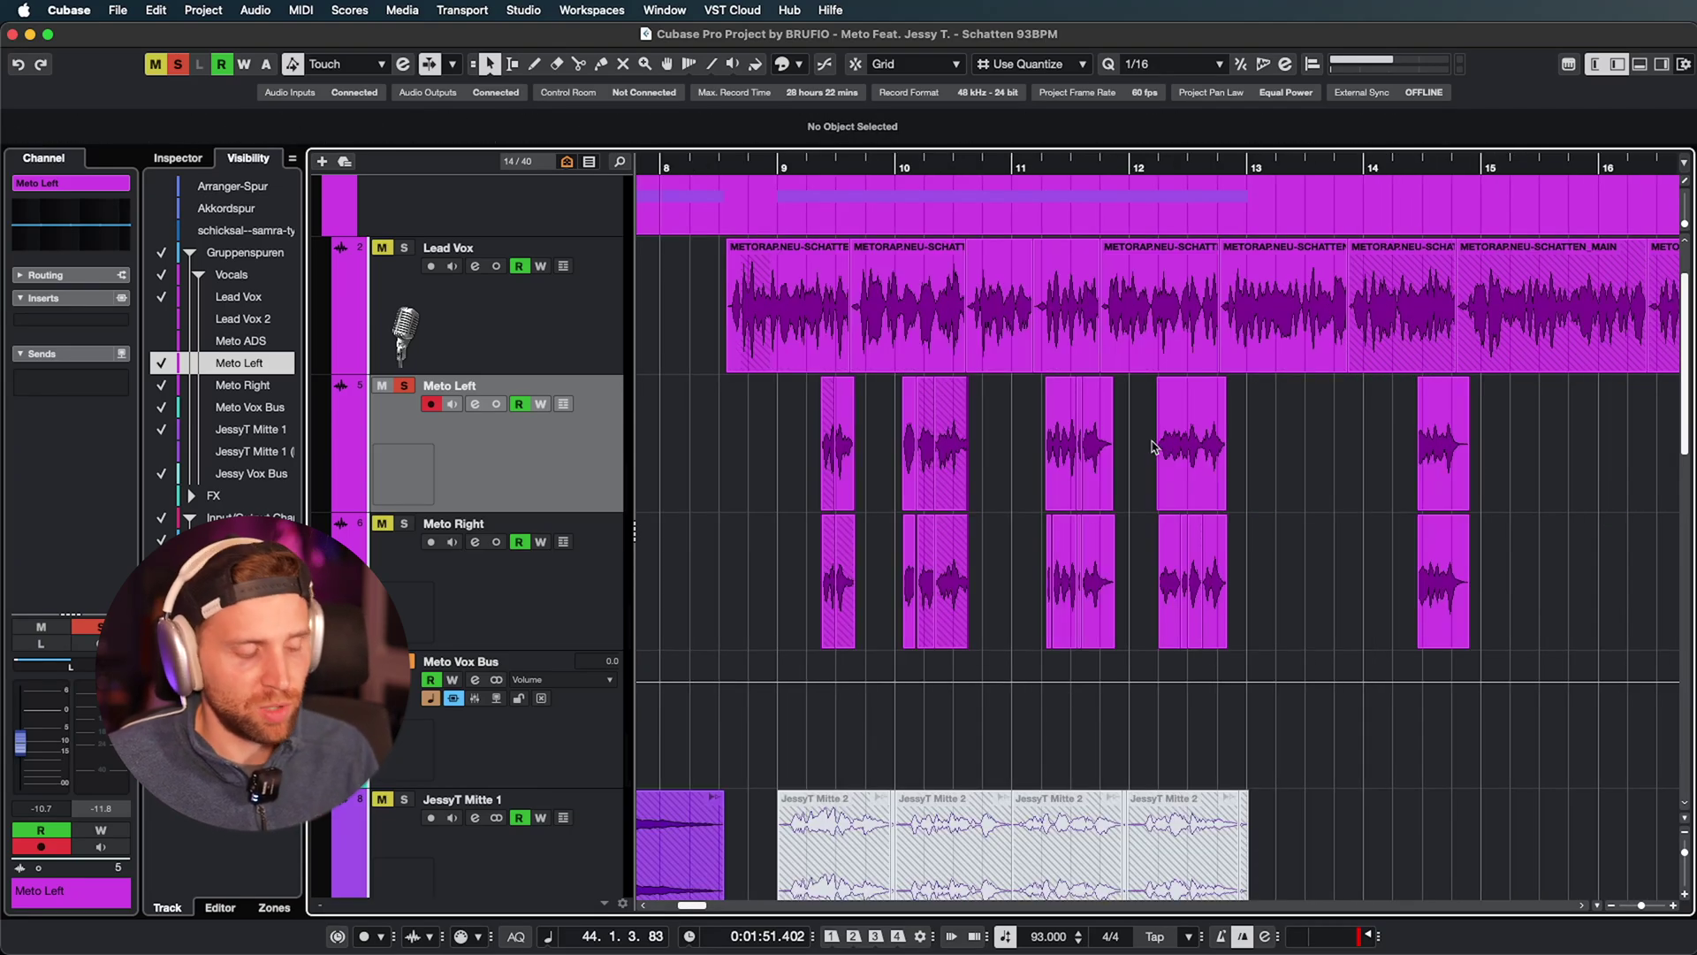
Step: Solo Meto Right together with Meto Left, audition the edited doubles from bar 9, and move the playback position to bar 10, beat 2
key(g)
key(g)
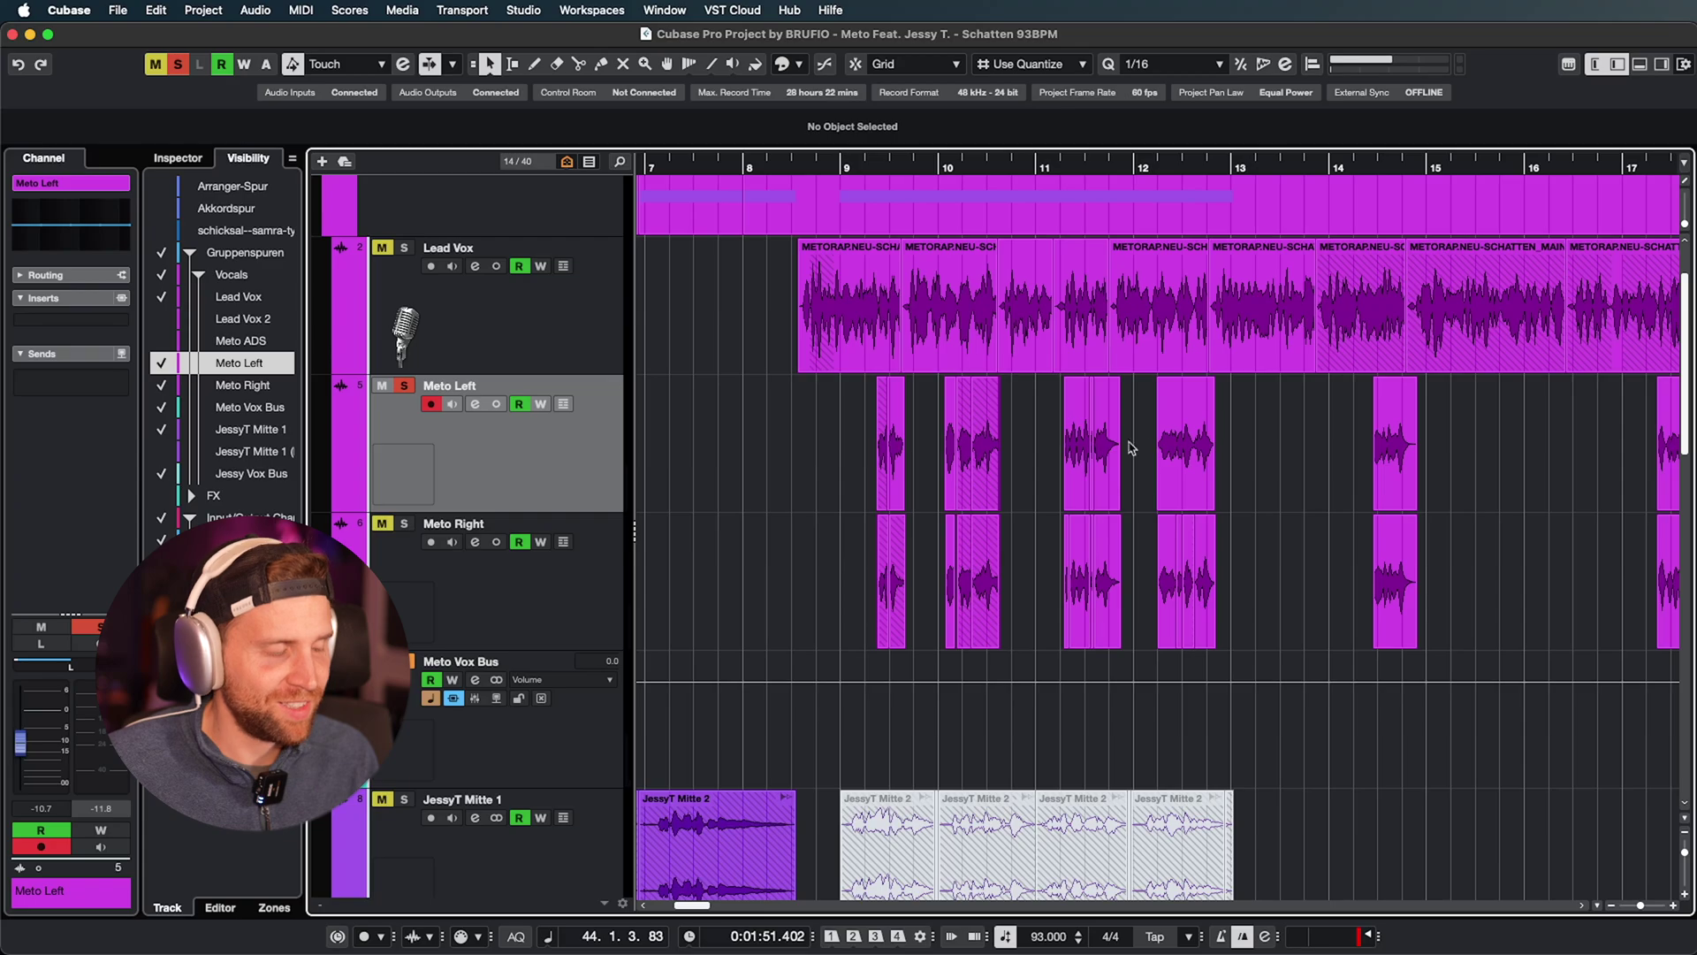
key(h)
key(h)
key(h)
key(h)
scroll(962, 455, left, 4)
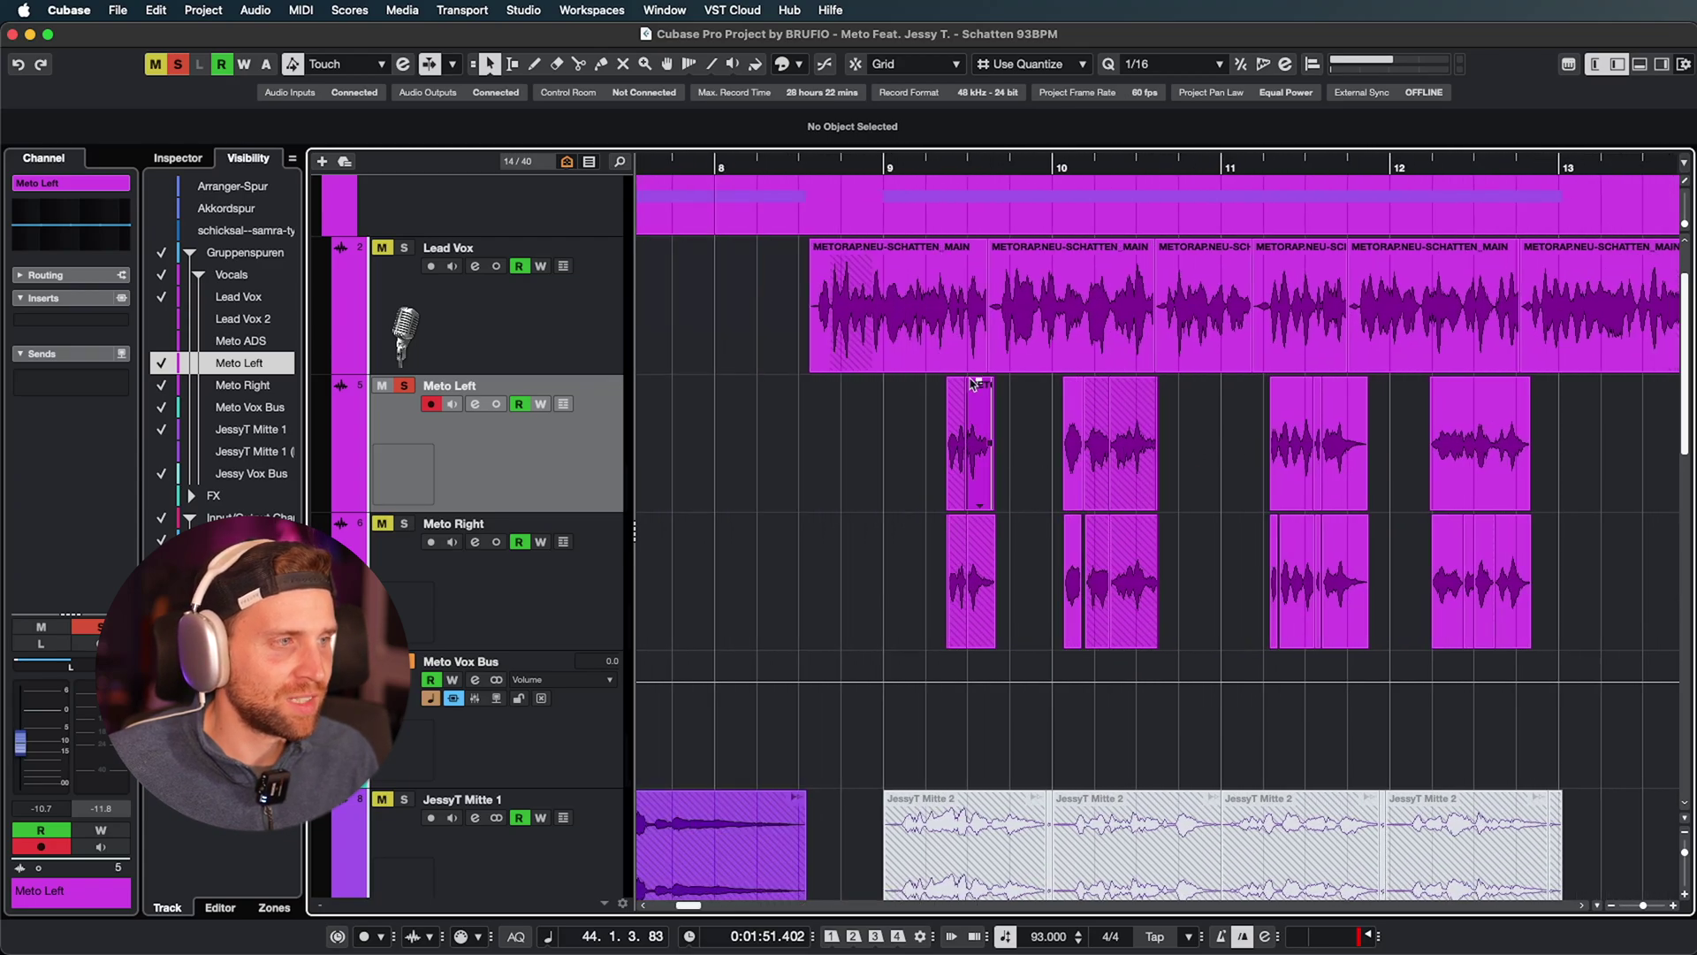
click(919, 166)
click(404, 523)
key(space)
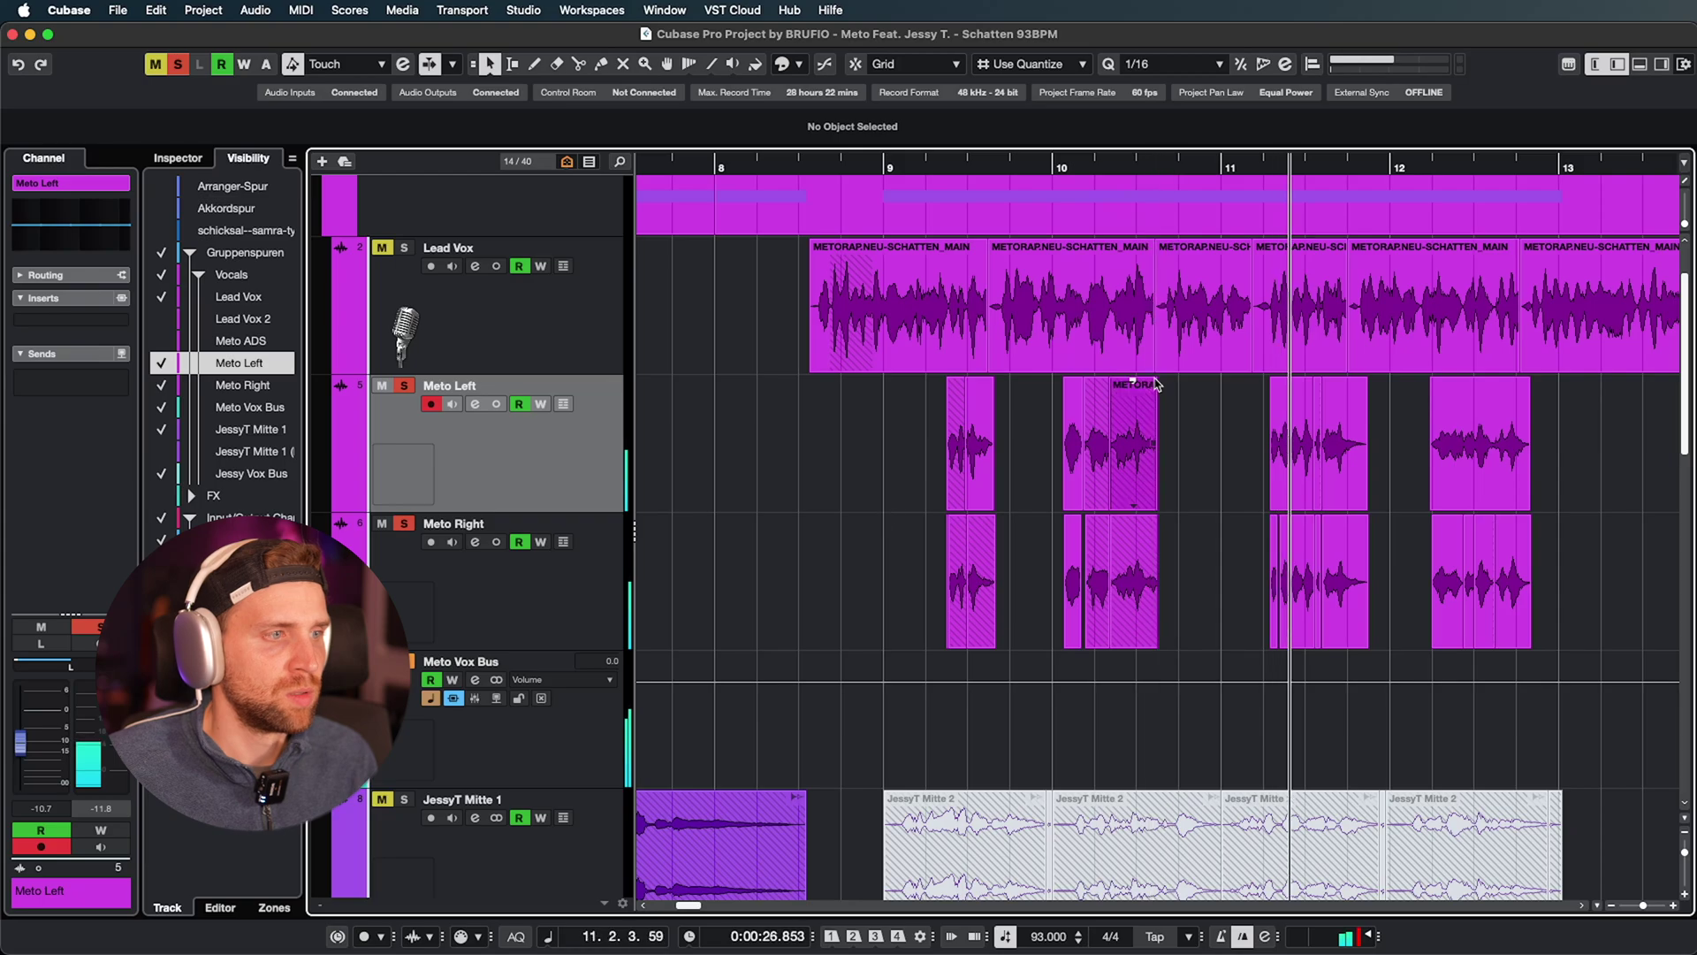
key(space)
click(1127, 167)
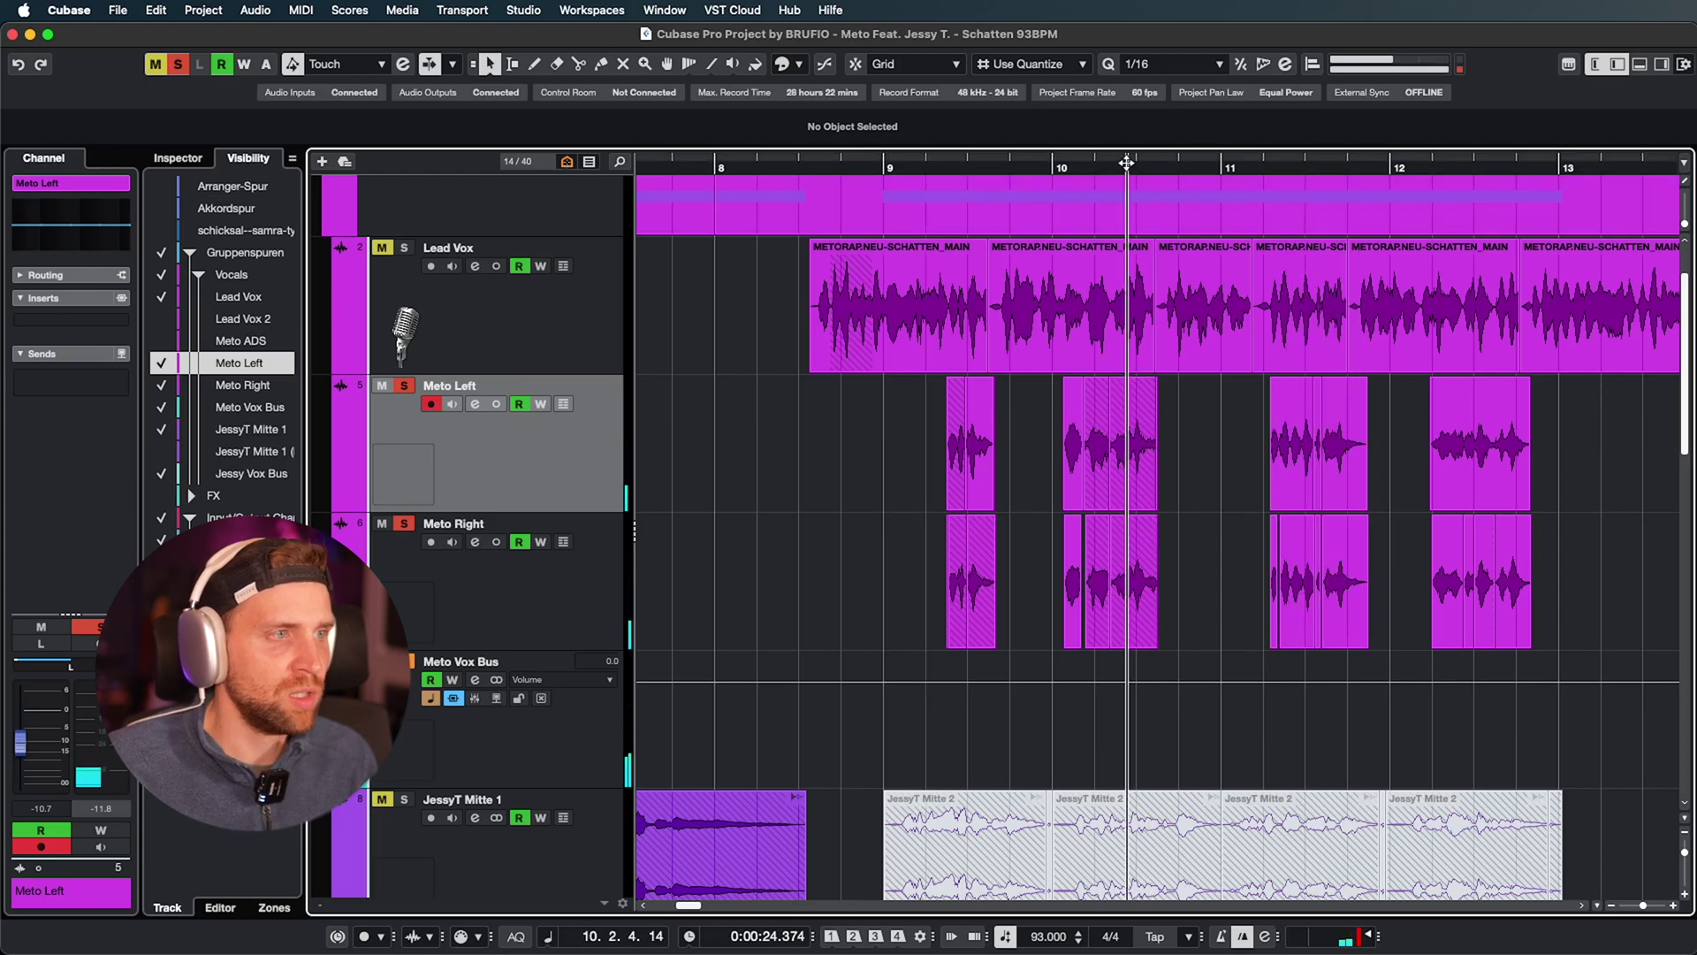
Step: Examine the cuts, crossfades and fade-outs of the Meto Left and Meto Right clips around bar 10, beats 2 and 3
key(h)
key(h)
key(h)
key(h)
key(h)
key(h)
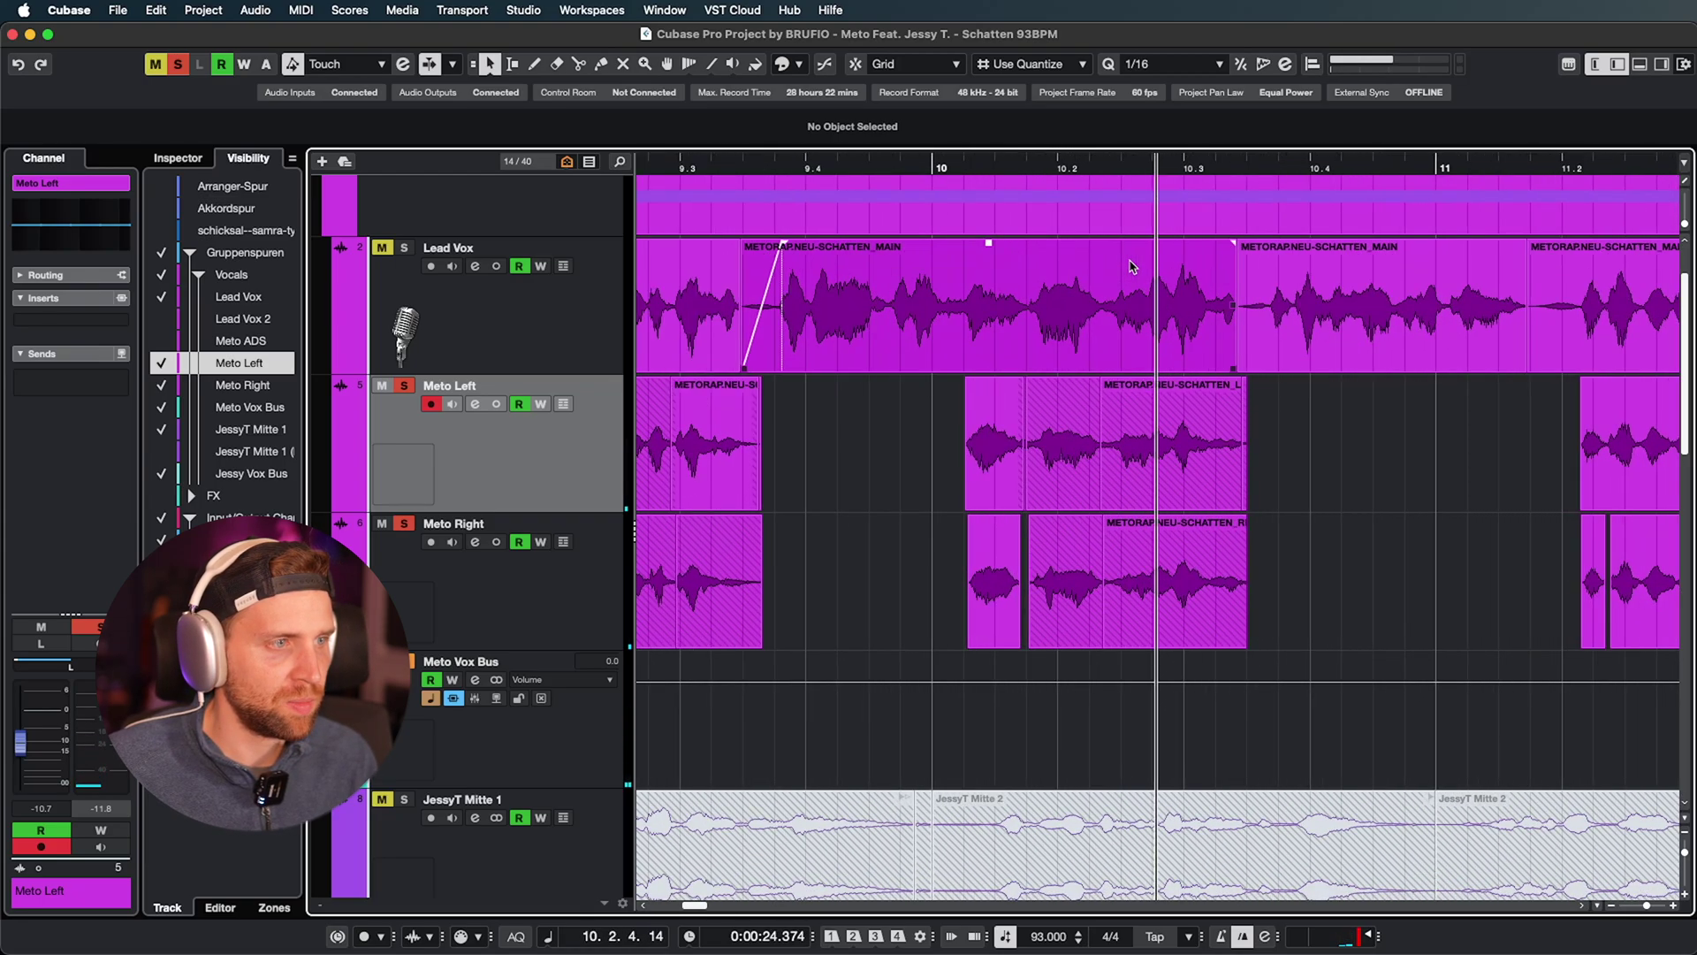
click(1262, 506)
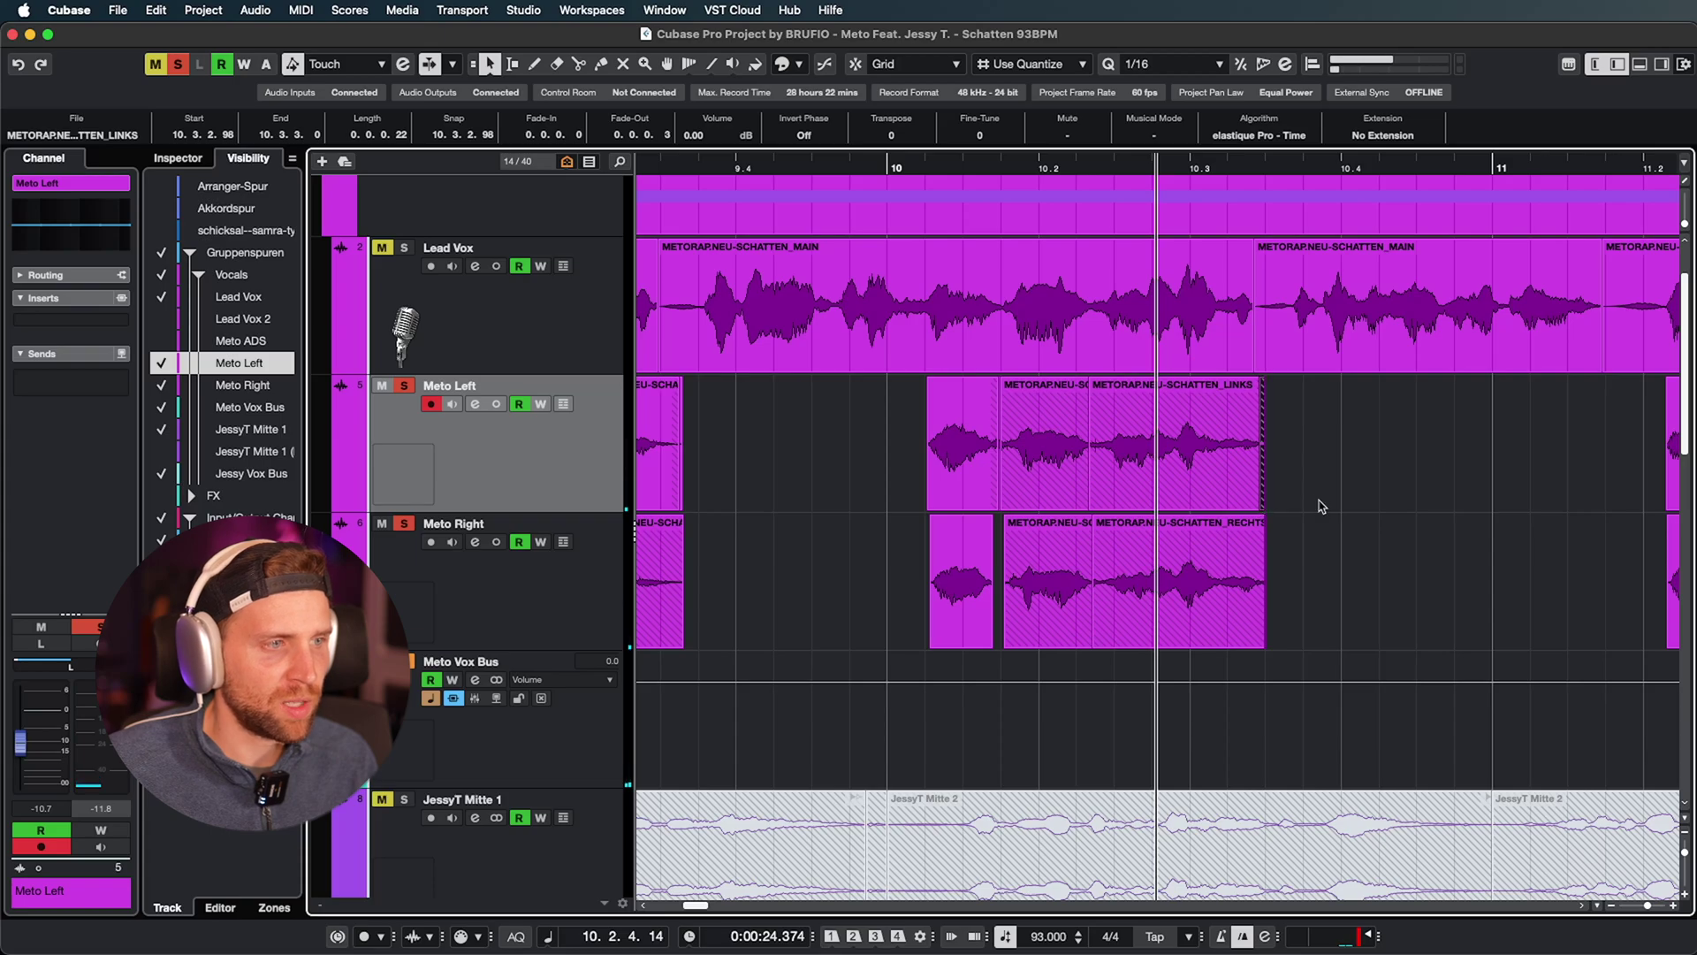
key(h)
key(h)
key(h)
key(h)
key(Delete)
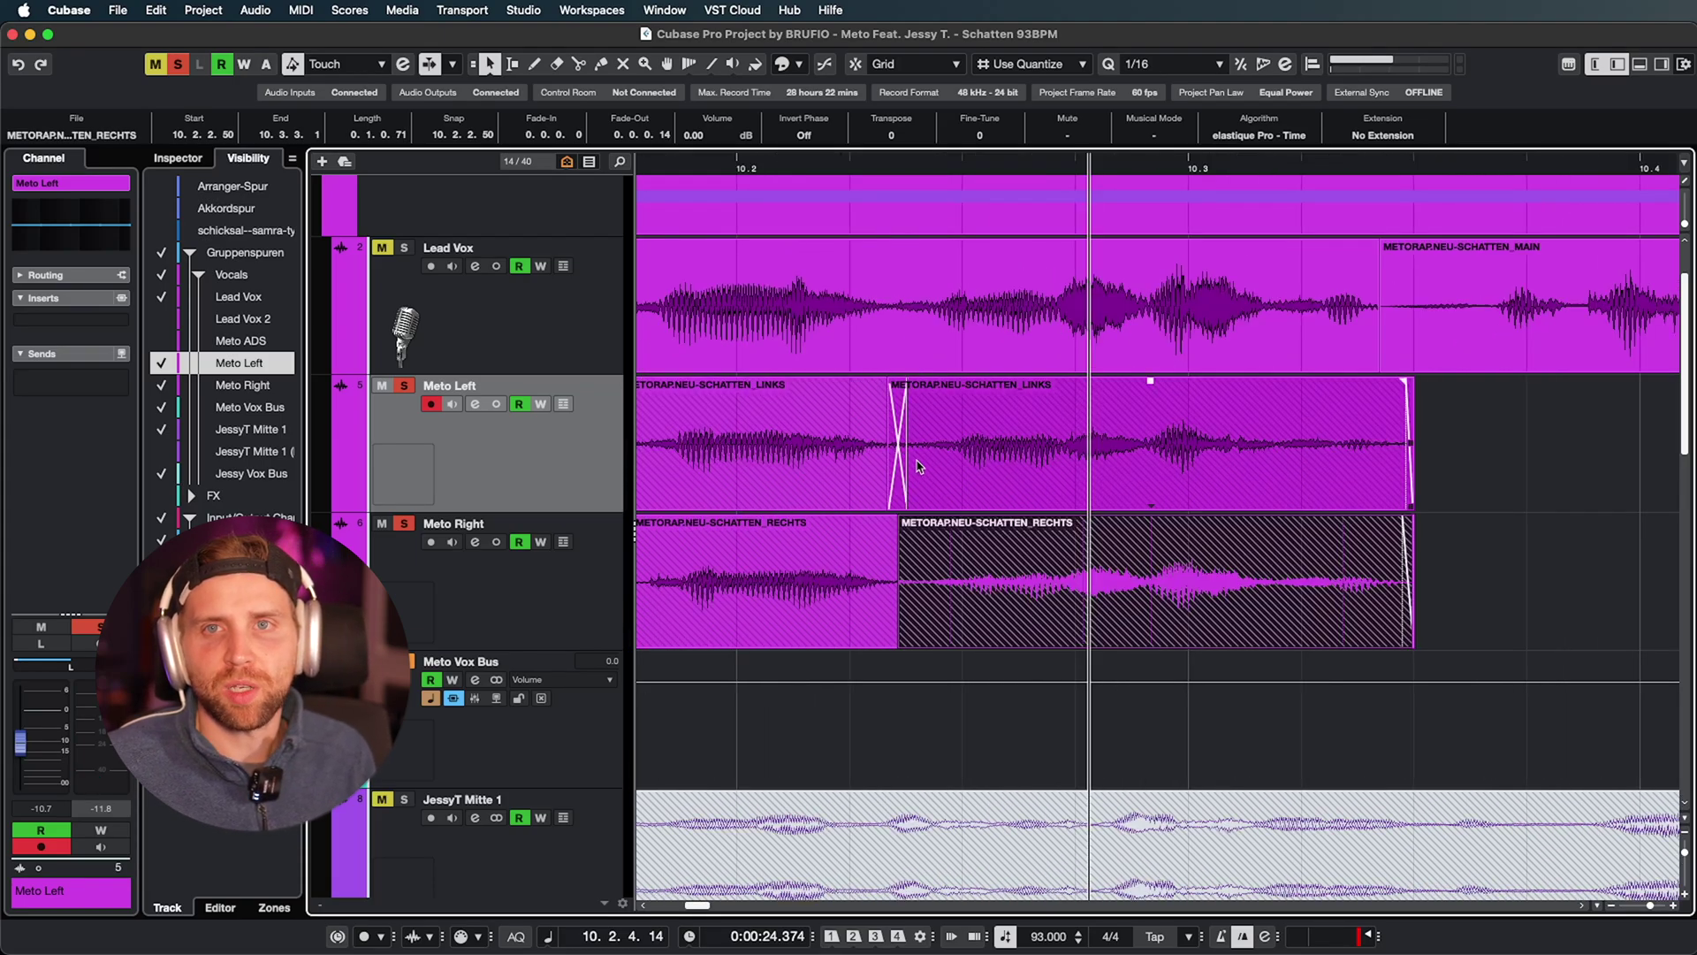
Step: Show the surrounding doubles again and move the playback position back to bar 9, beat 2
key(g)
key(g)
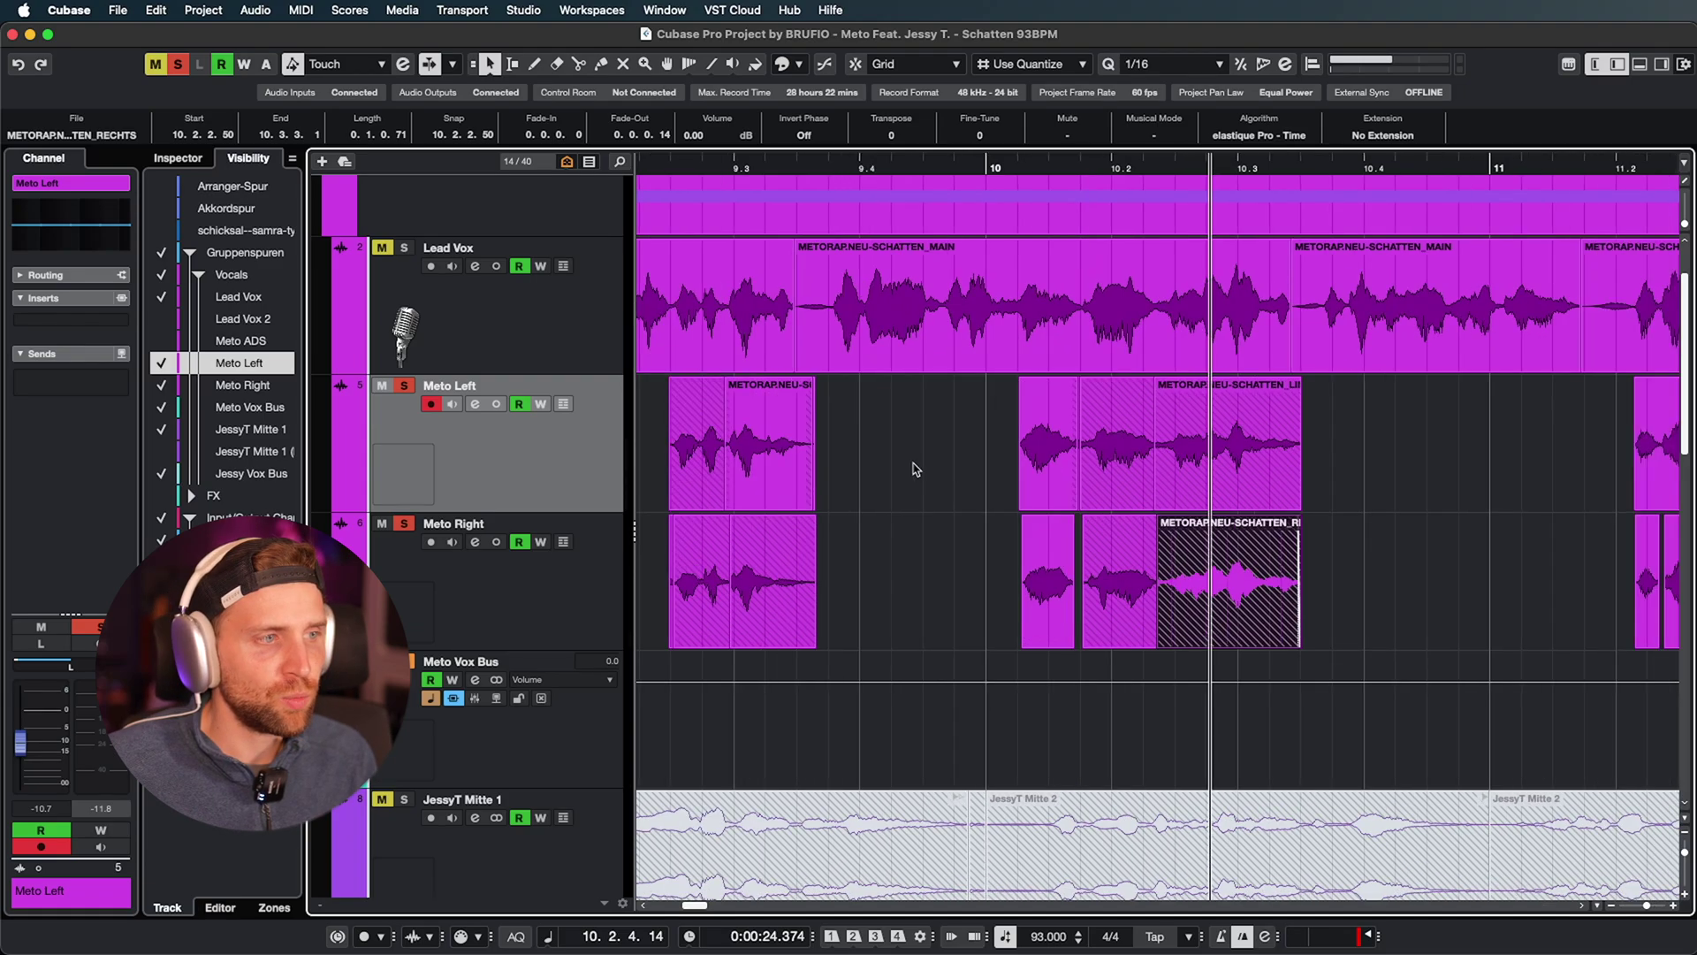
key(g)
click(1024, 166)
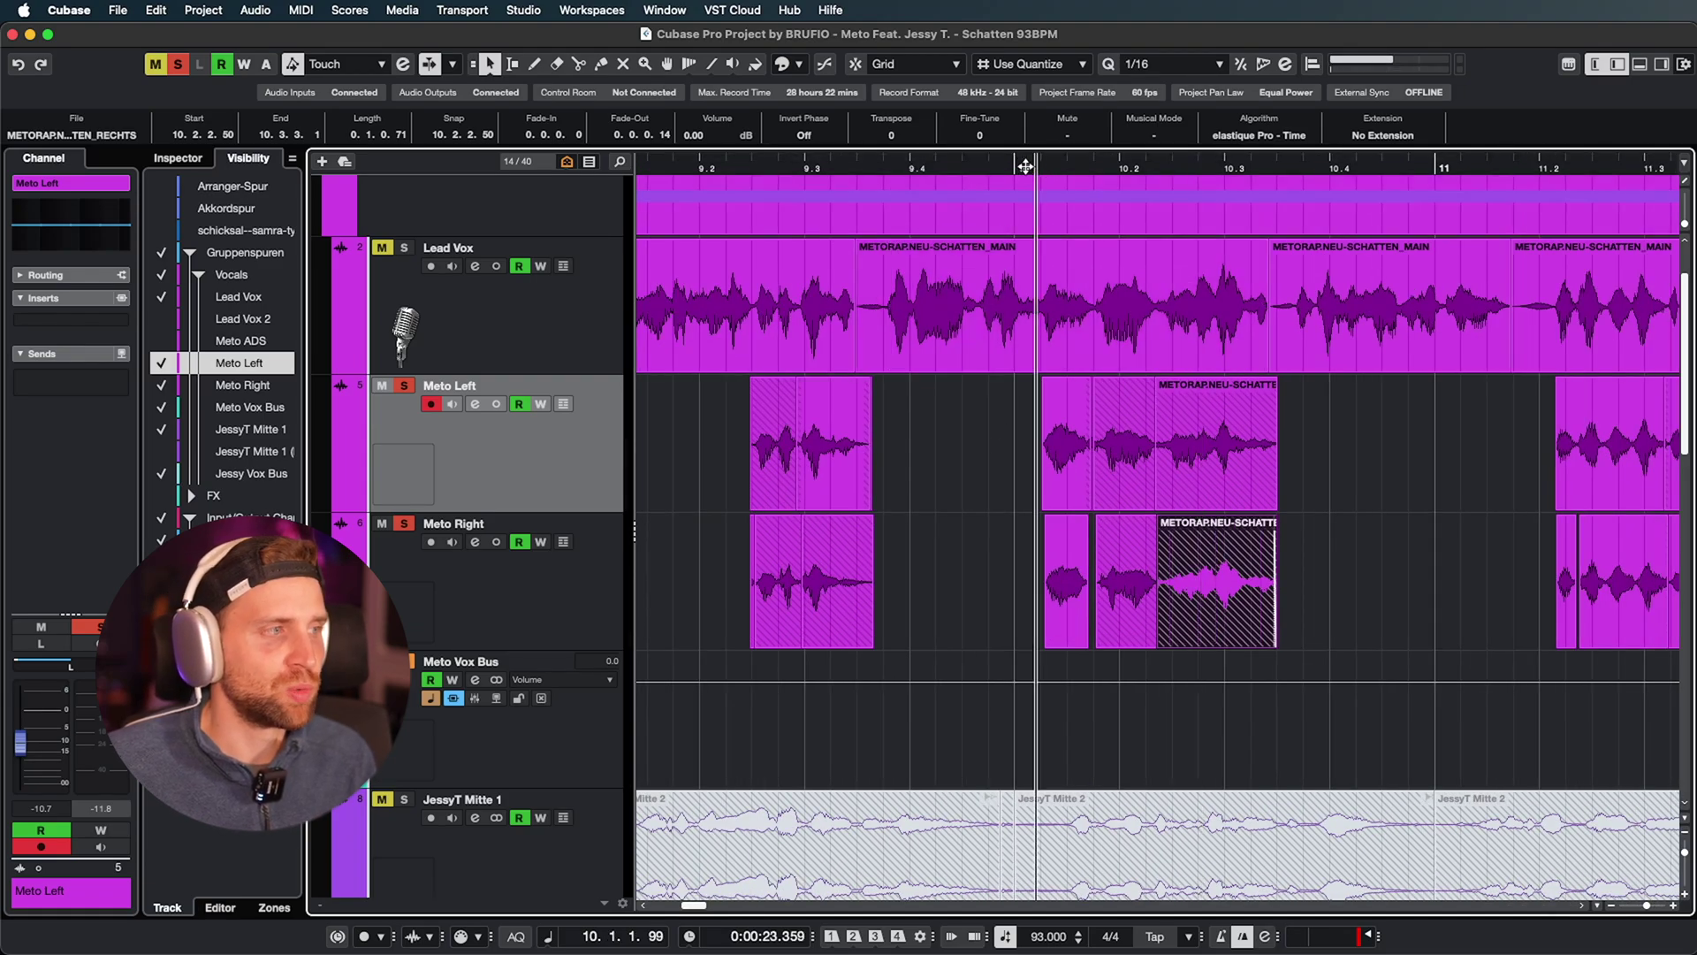
key(g)
click(960, 167)
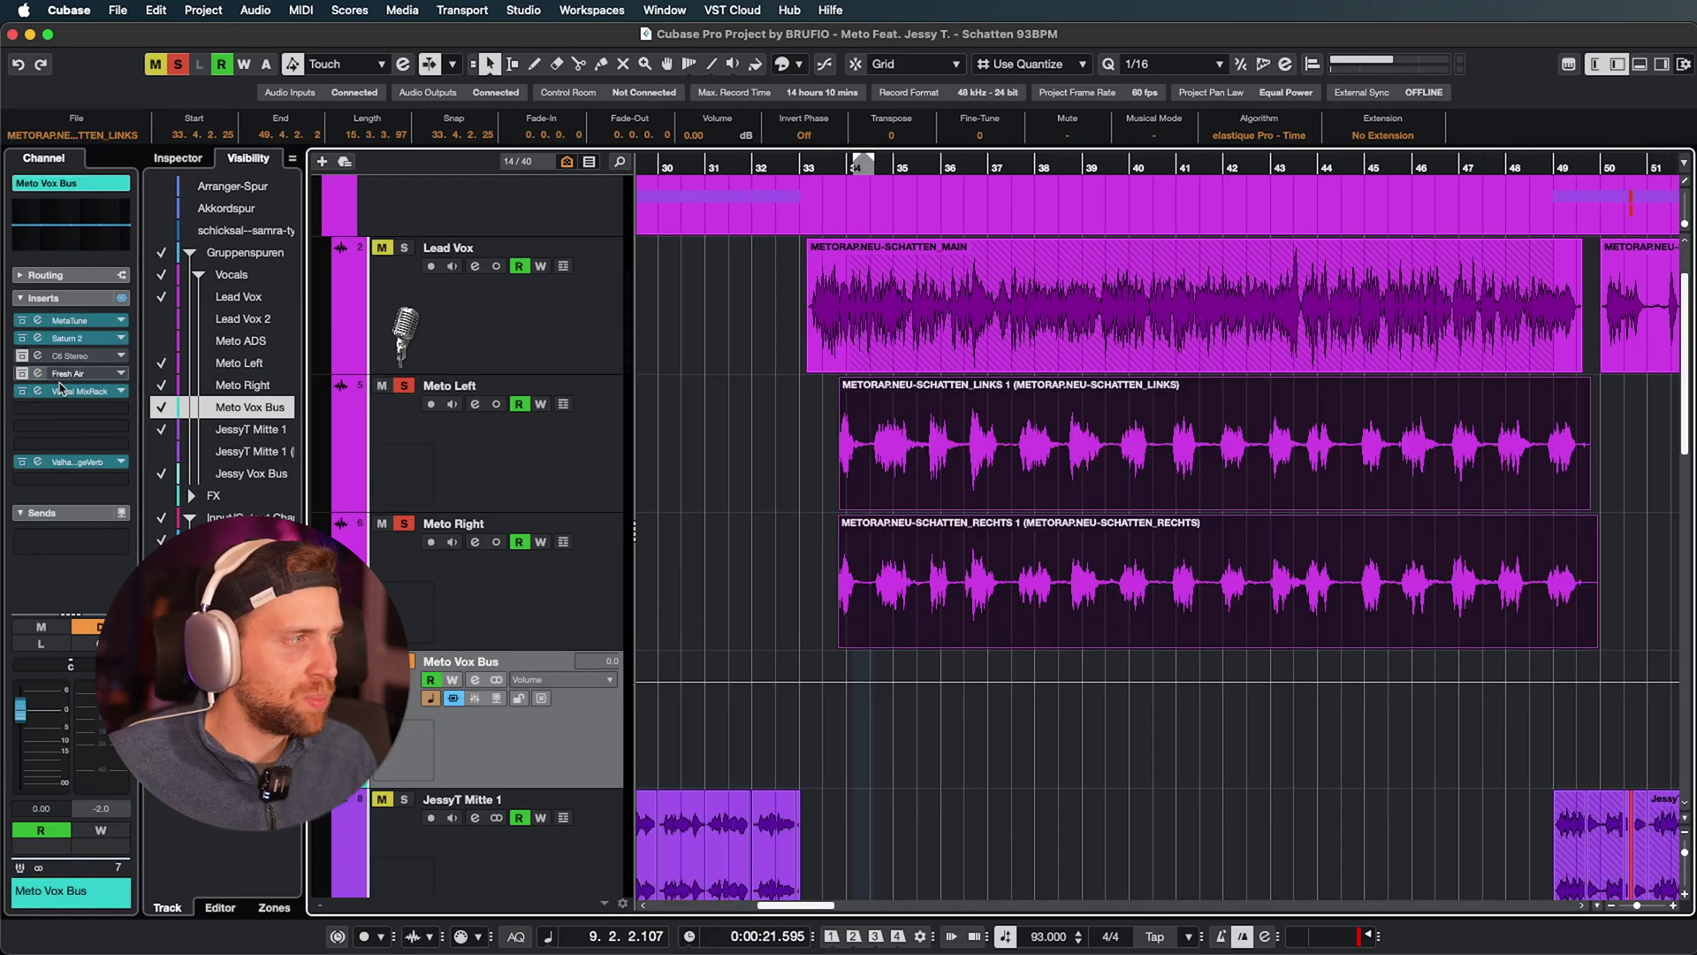
Step: Open the Virtual Mix Rack insert of the Meto Vox Bus and move its window aside to expose the arrangement
click(71, 391)
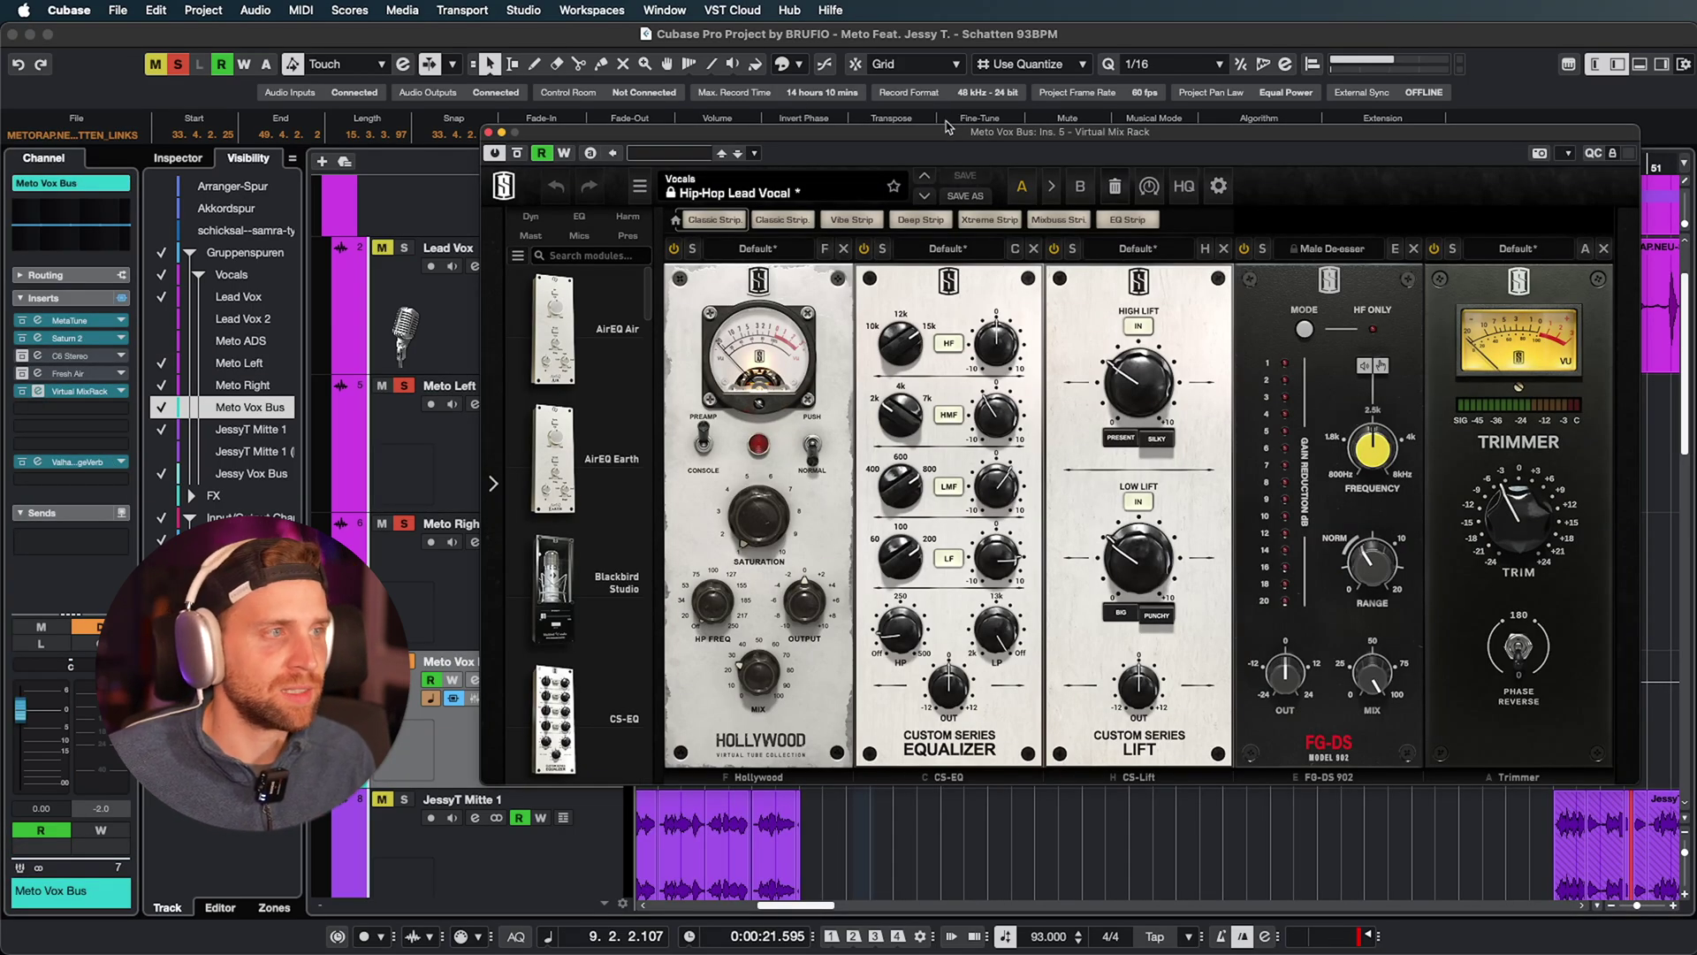
drag(948, 130, 1696, 110)
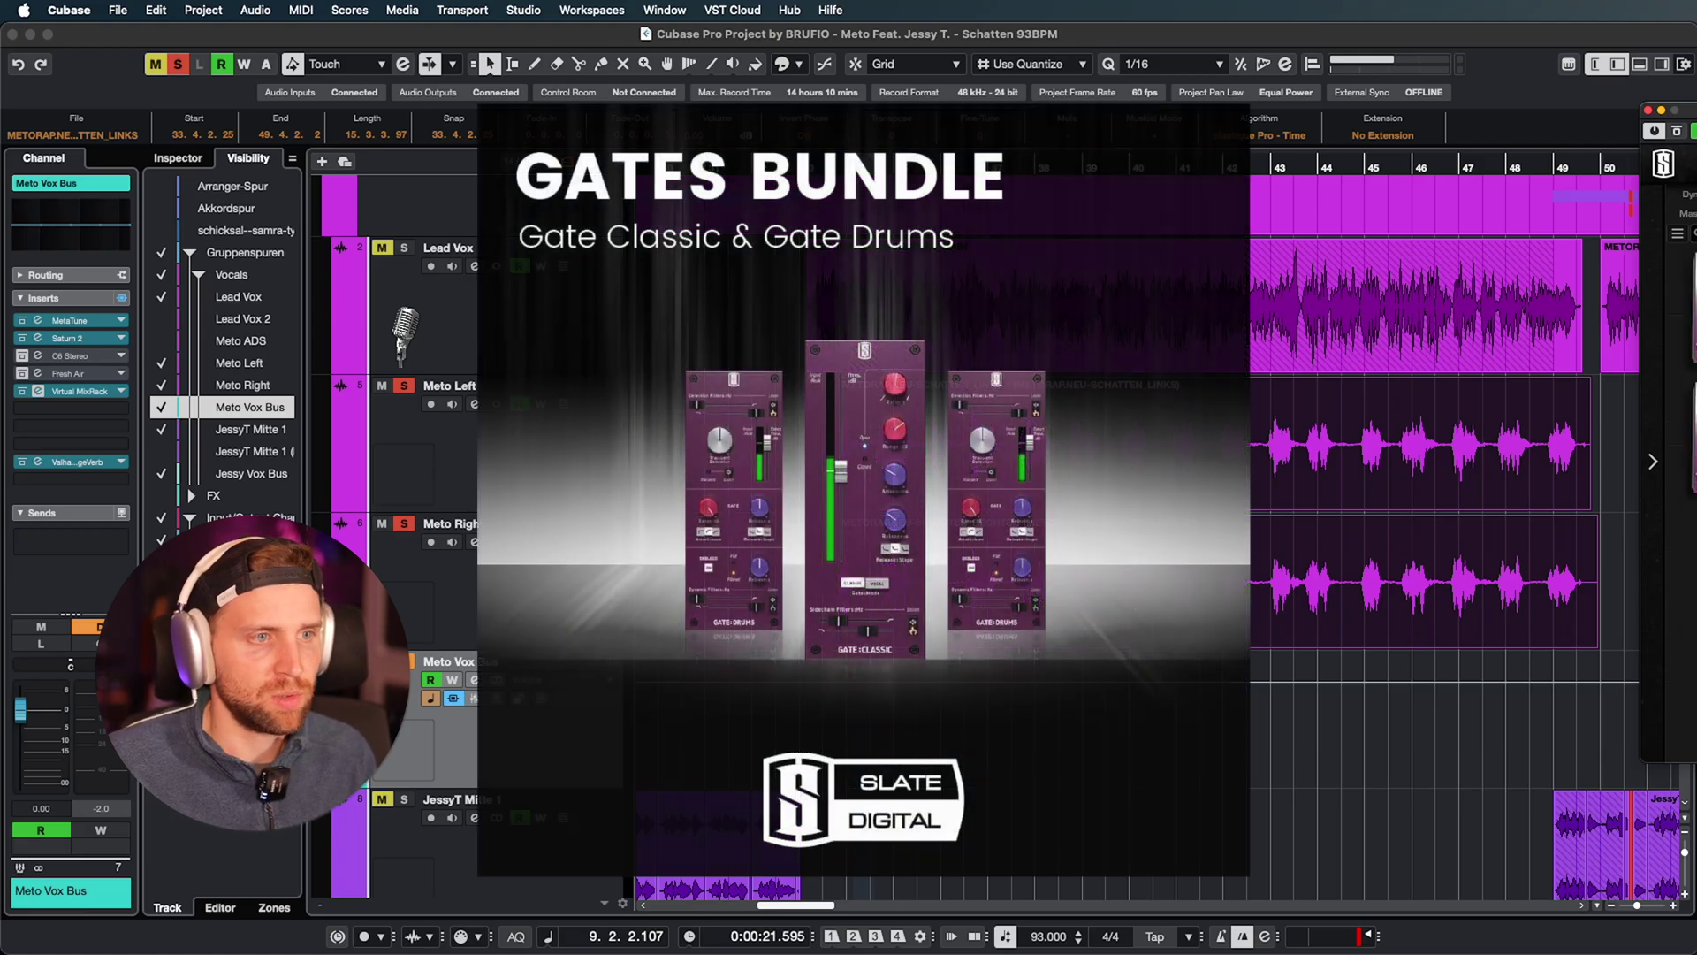